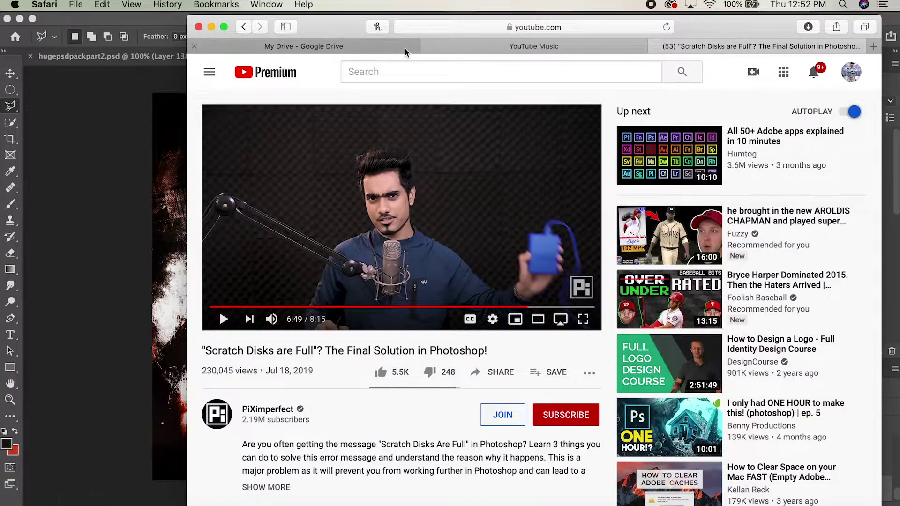
Step: Search the web for "obj browns" in a new browser tab
key("super+t")
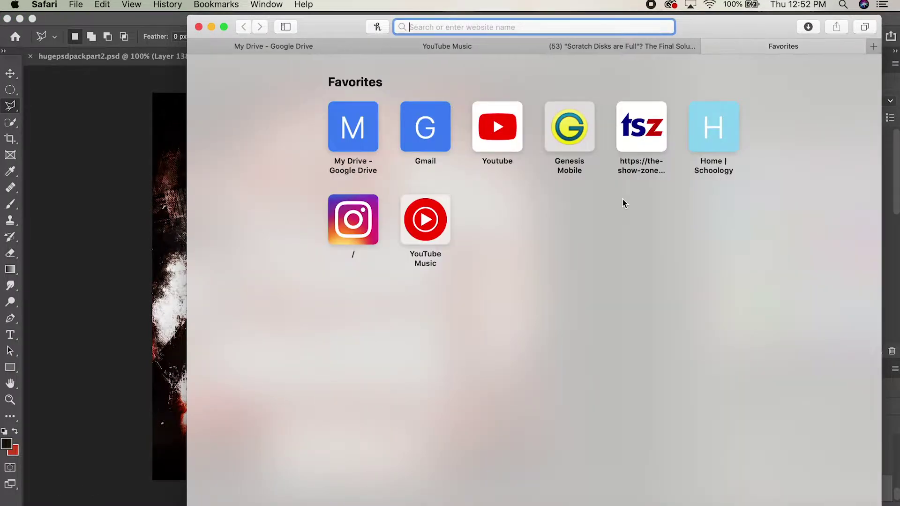
left_click(544, 46)
type("odell")
key("BackSpace")
key("BackSpace")
key("BackSpace")
key("BackSpace")
type("bj")
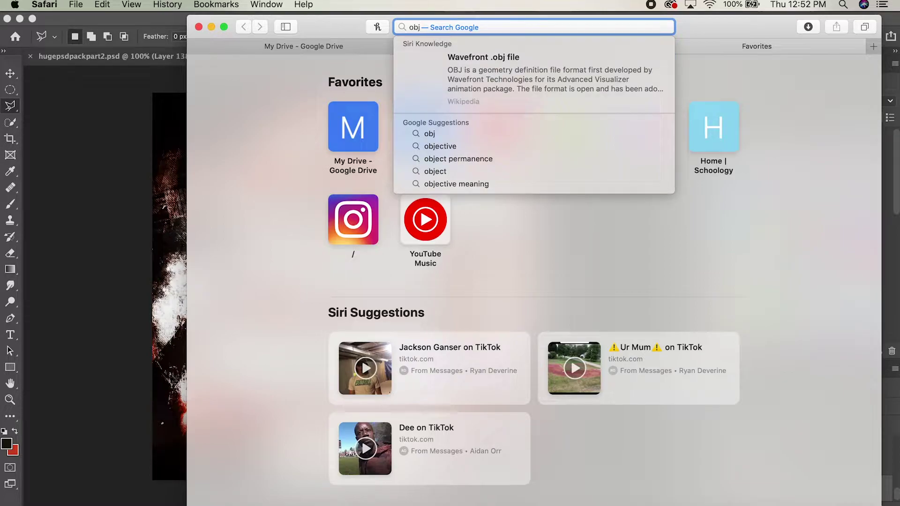
type(" browns")
key("Return")
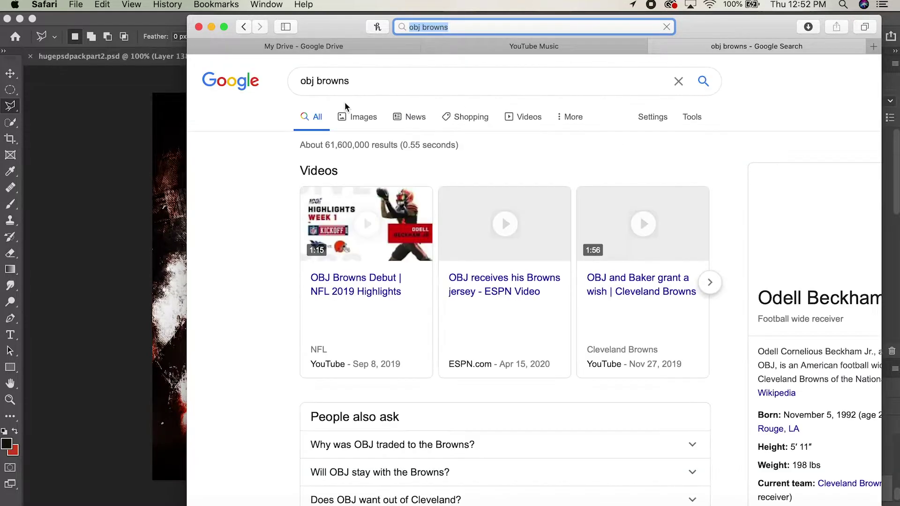
Step: Show the image results for the search and limit them to Large size
left_click(358, 120)
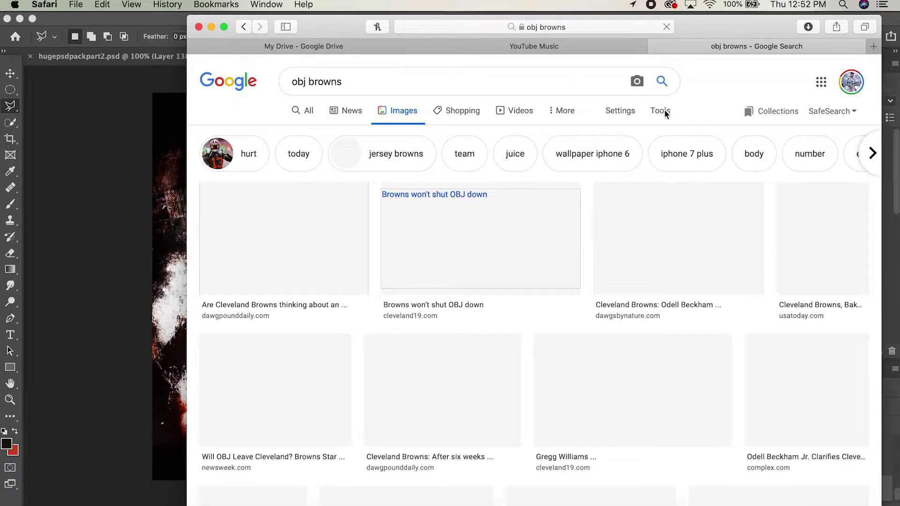
left_click(661, 110)
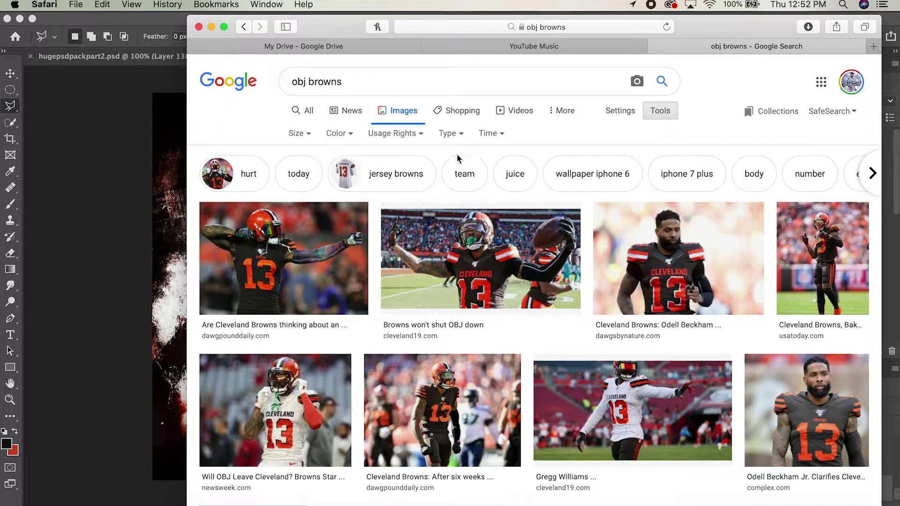
left_click(296, 134)
left_click(304, 170)
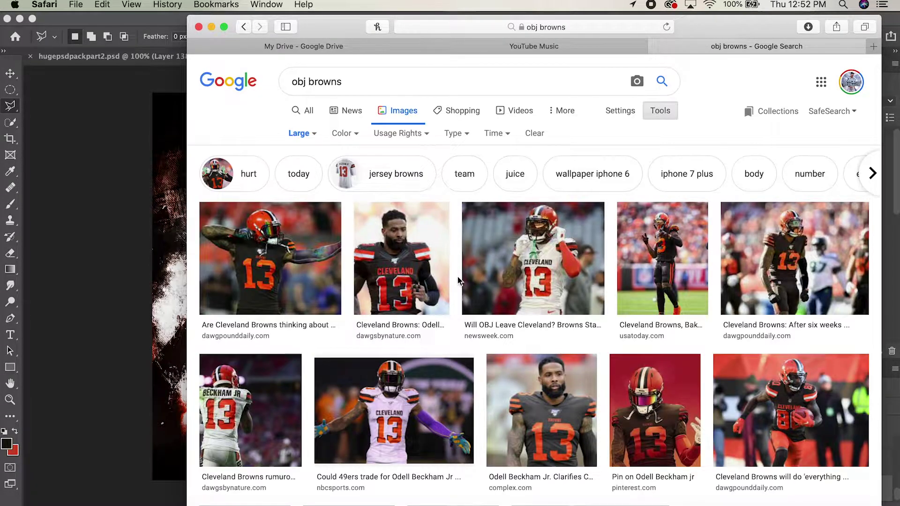
Step: Open the Newsweek photo of the player in the white number 13 jersey and copy the image
scroll(504, 315, "down", 2)
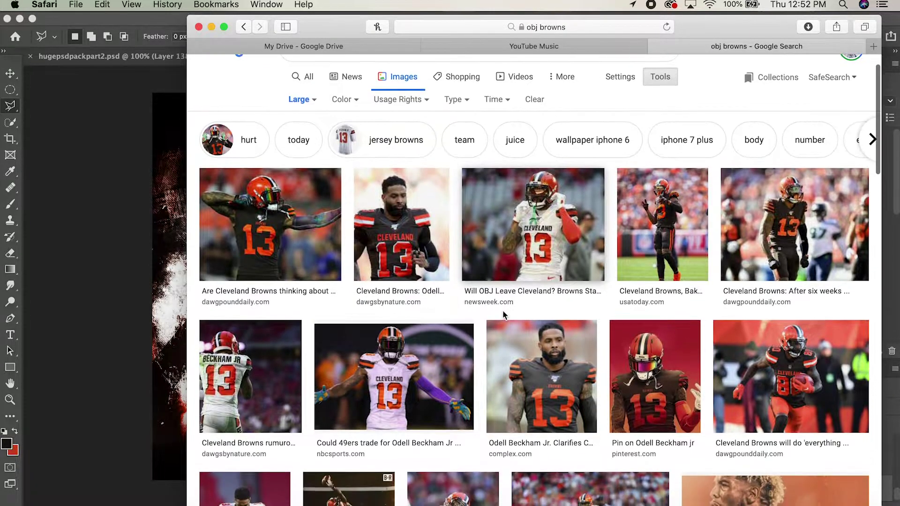
left_click(537, 258)
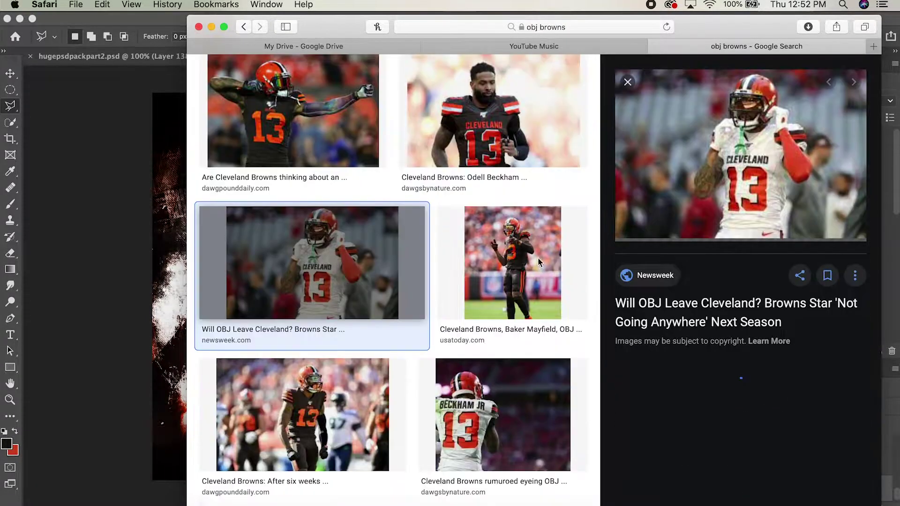
right_click(745, 162)
left_click(794, 375)
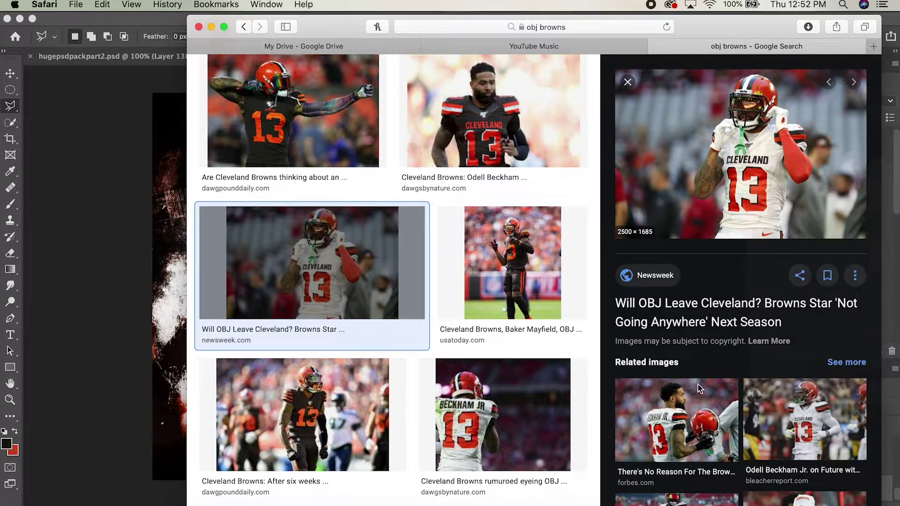
Step: Switch to Photoshop and paste the copied photo into the Untitled-1 document
left_click(519, 505)
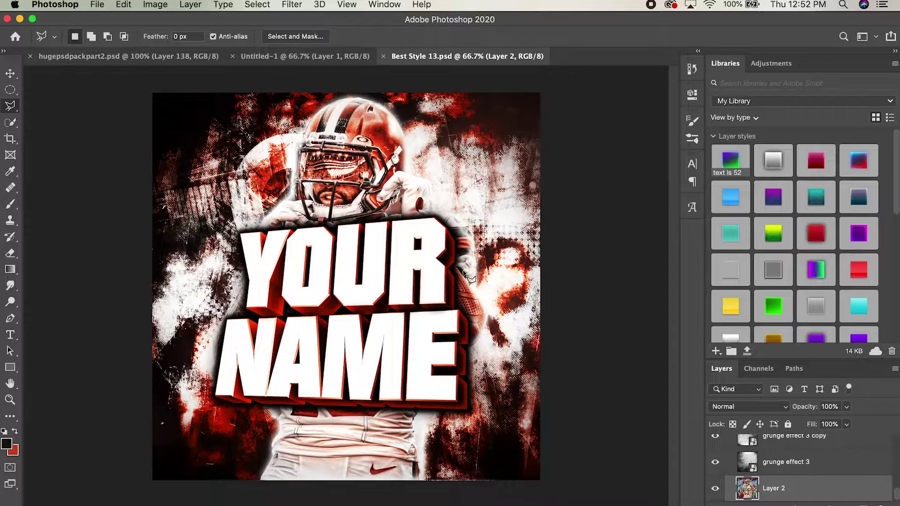
left_click(323, 56)
key("super+v")
Step: Center the player on the canvas and scale the photo to about 110% so it fills the full canvas height
key("super+t")
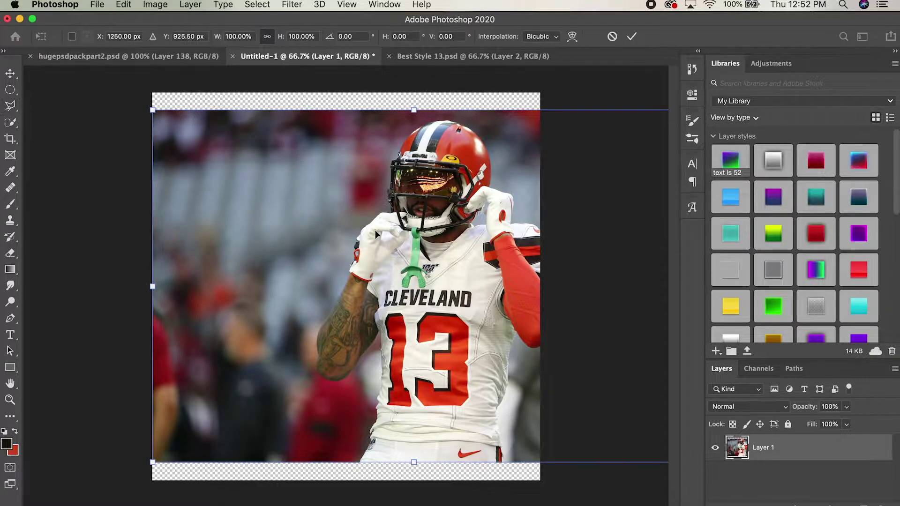
left_click_drag(375, 230, 282, 240)
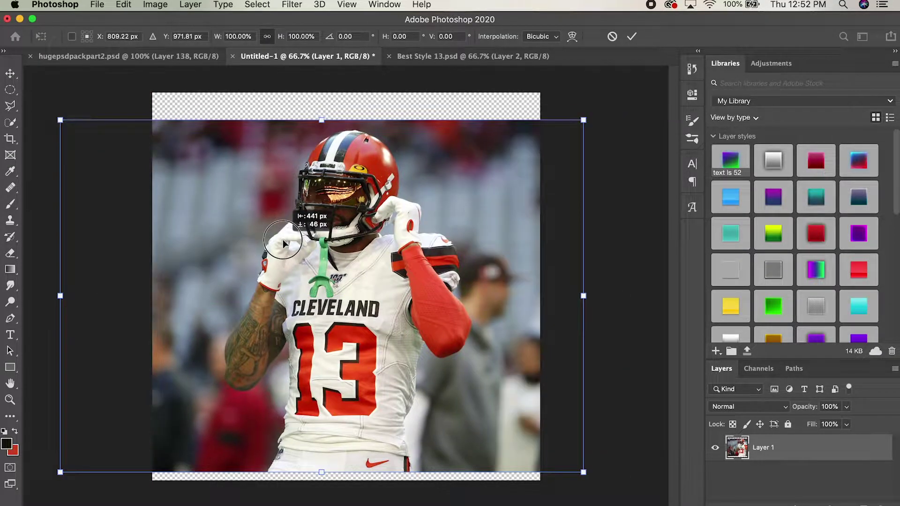
left_click_drag(320, 118, 320, 93)
left_click_drag(321, 472, 321, 480)
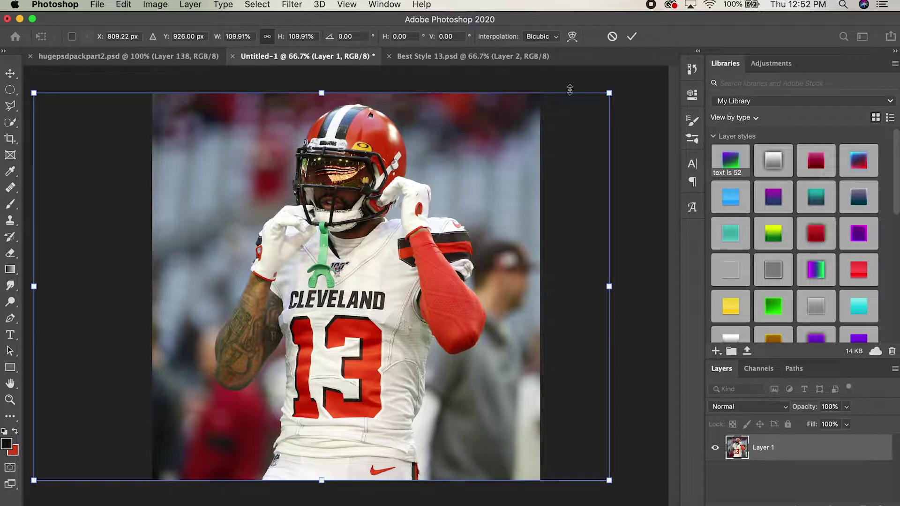
left_click(632, 36)
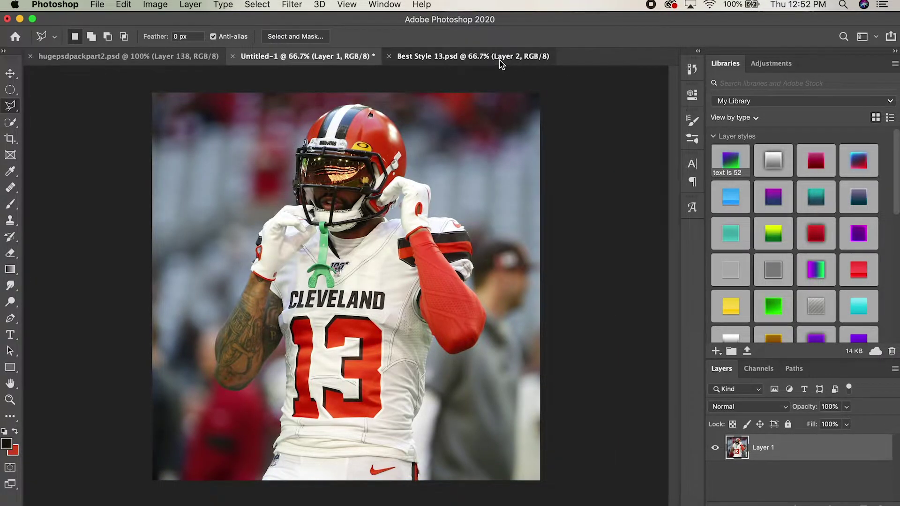
Step: Open Layer 1 of Untitled-1 in the Topaz Adjust 5 filter
left_click(500, 61)
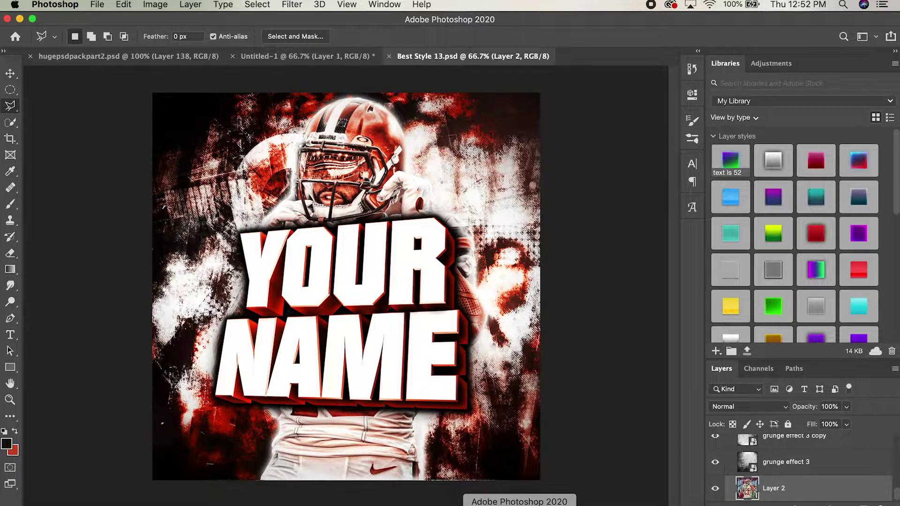
left_click(315, 57)
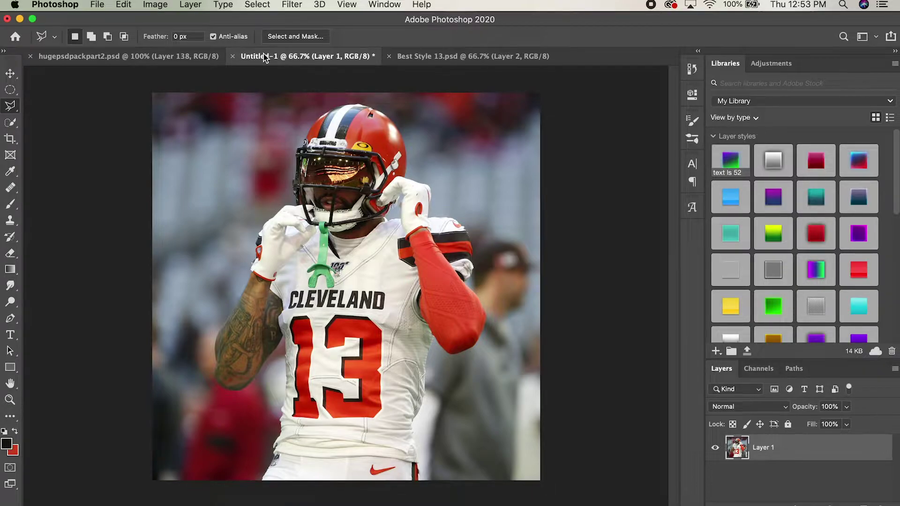
left_click(291, 4)
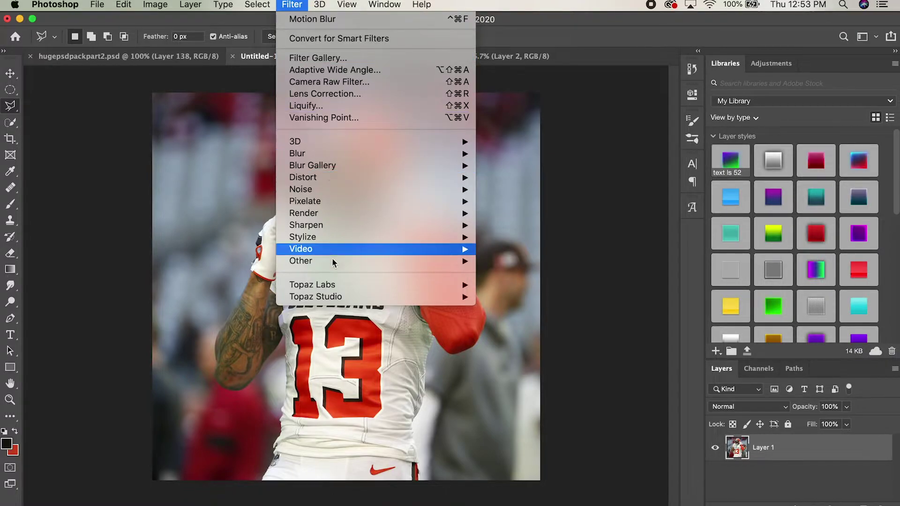
mouse_move(340, 285)
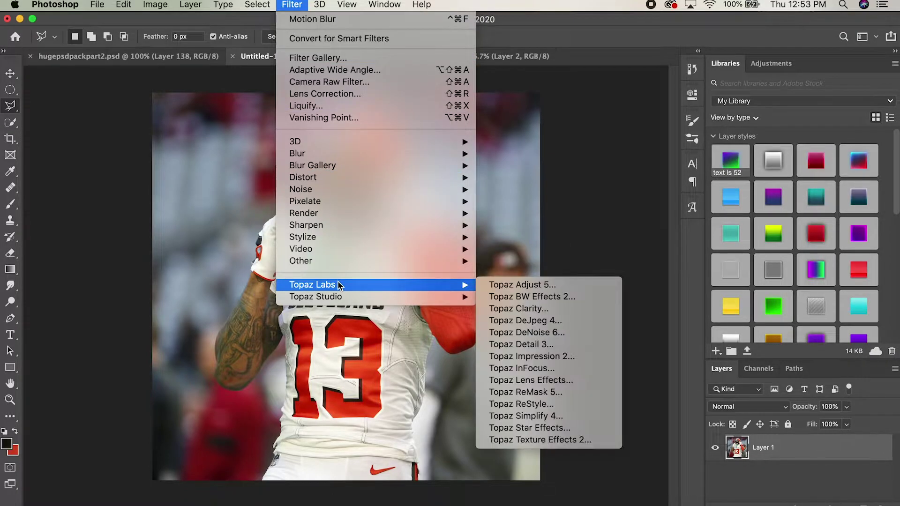
left_click(496, 285)
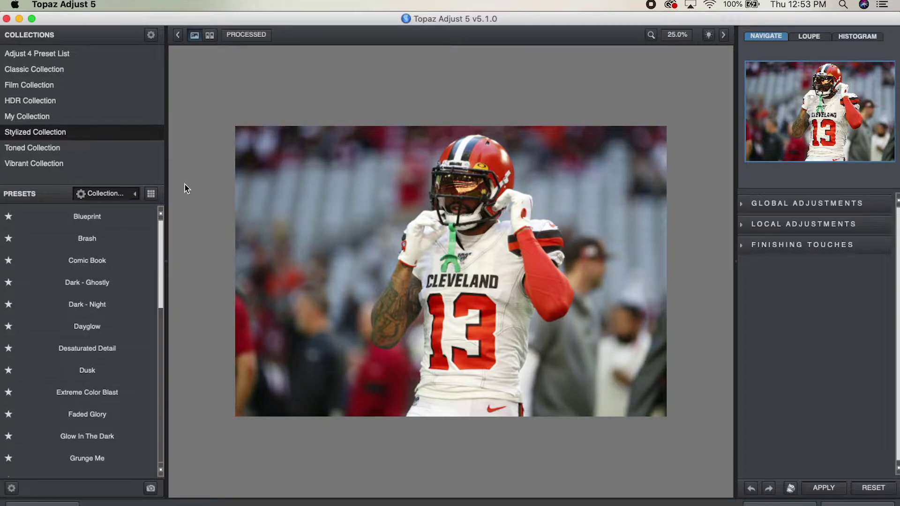
Step: Browse the Adjust 4 Preset List collection and choose the Photo Pop preset for the photo
left_click(49, 56)
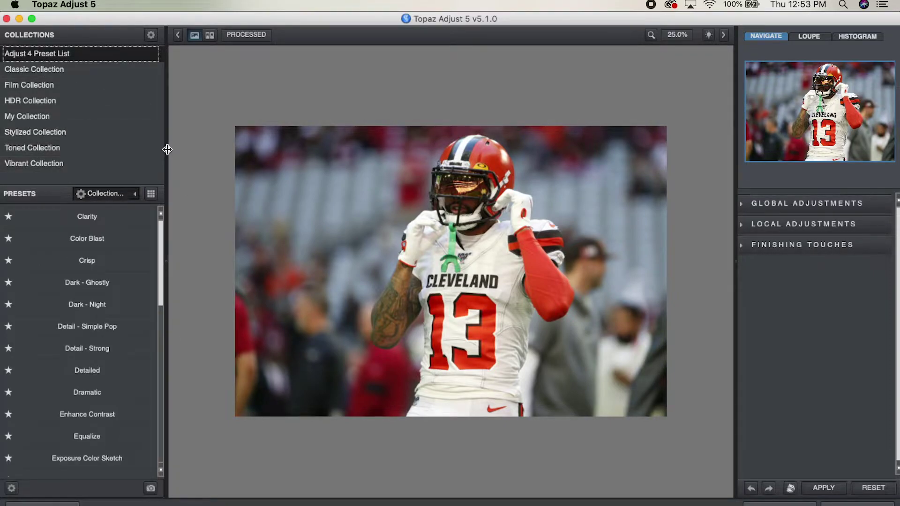
scroll(110, 375, "down", 4)
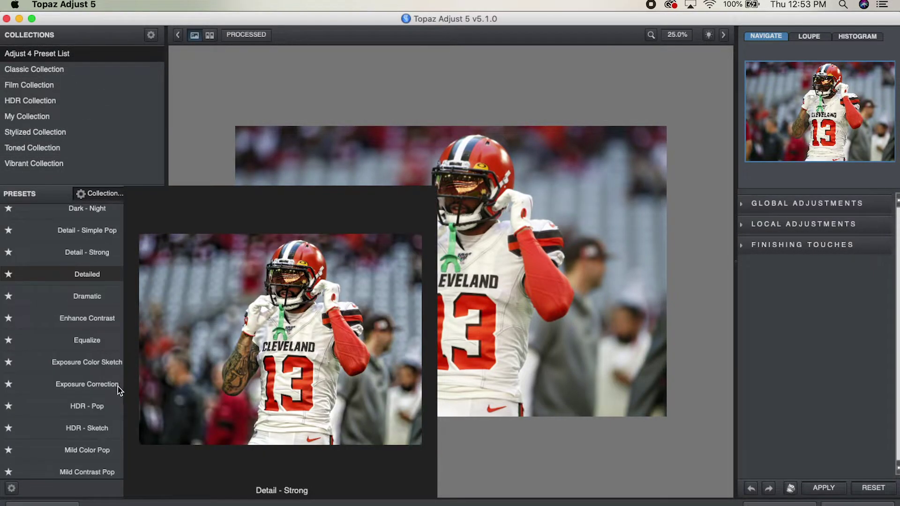
scroll(109, 396, "down", 8)
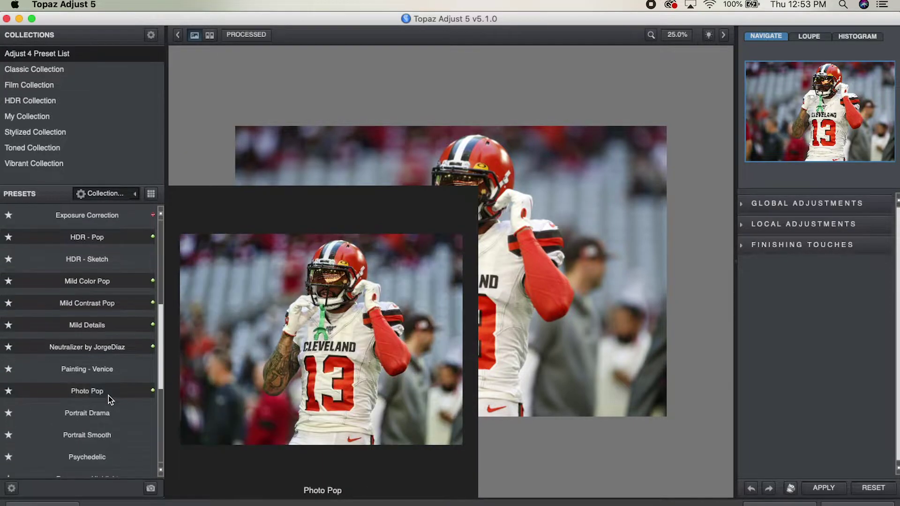
left_click(99, 439)
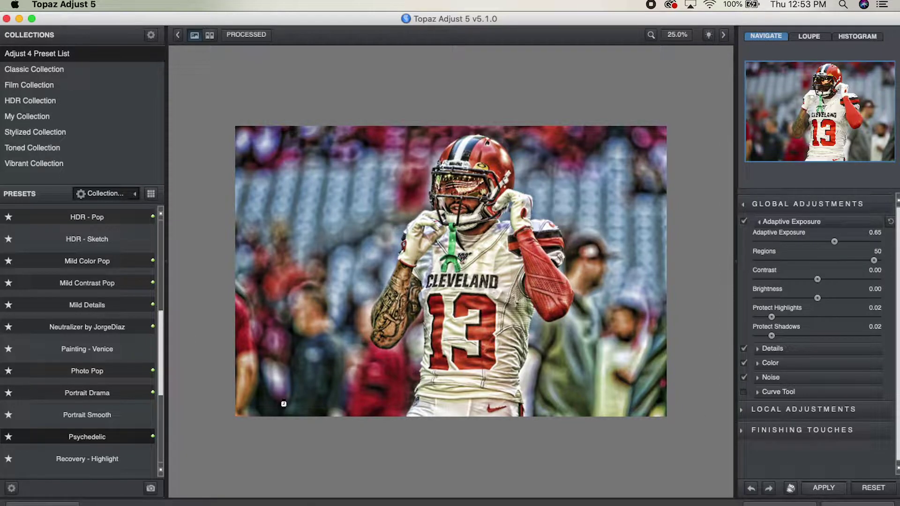
left_click(102, 372)
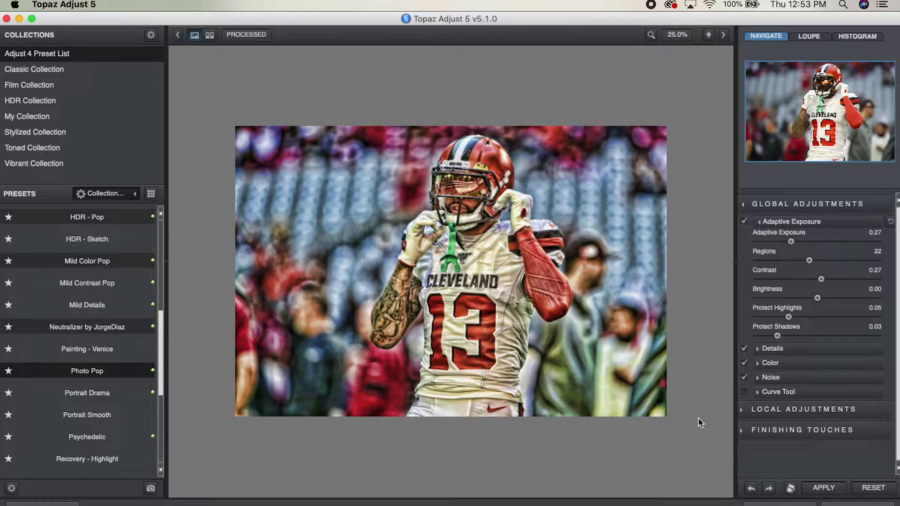
Step: Add a slight Overall Transparency as a finishing touch to the Photo Pop effect and apply it
left_click(748, 430)
scroll(775, 440, "down", 3)
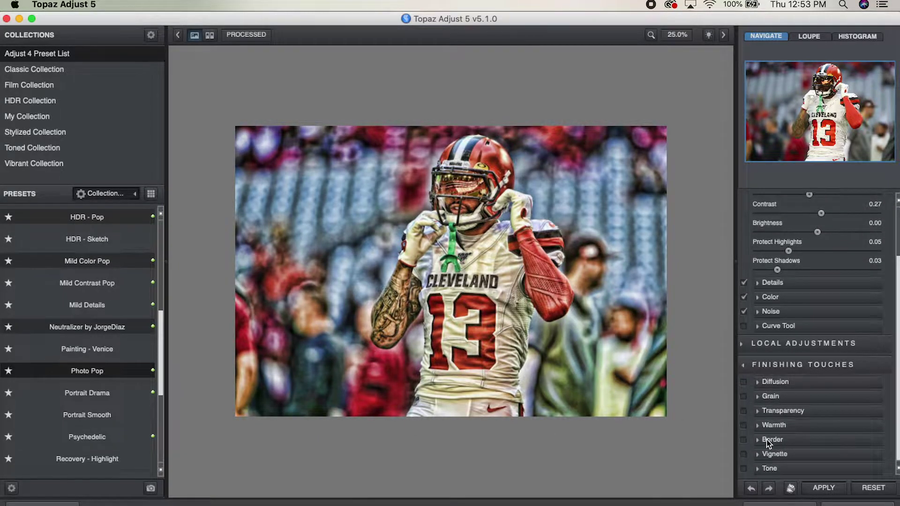
left_click(756, 413)
left_click(772, 428)
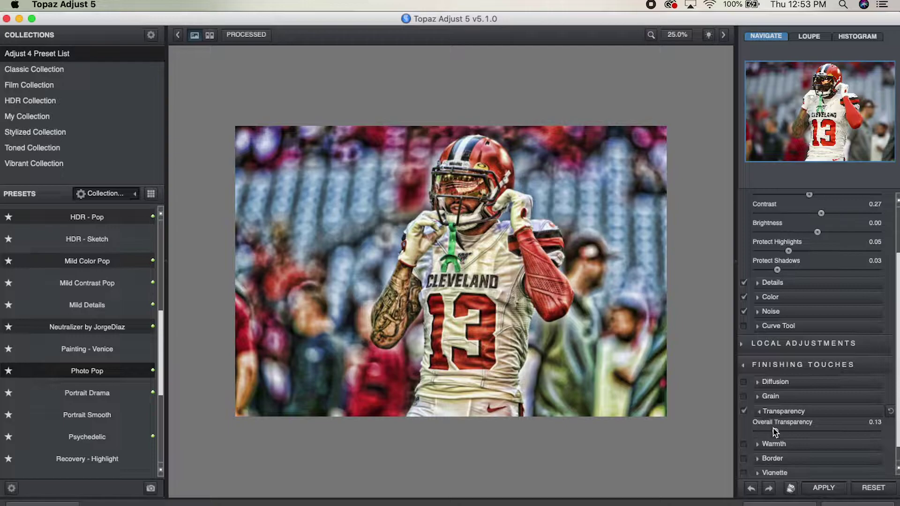
left_click_drag(775, 432, 784, 435)
left_click(822, 490)
Step: Choose the Vivacious preset from the Stylized Collection as a second effect
left_click(59, 132)
mouse_move(102, 334)
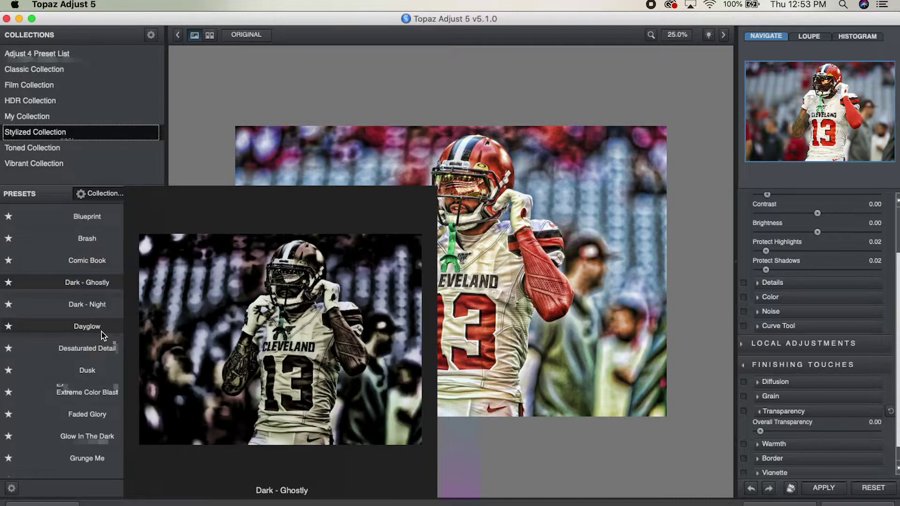
scroll(102, 334, "down", 10)
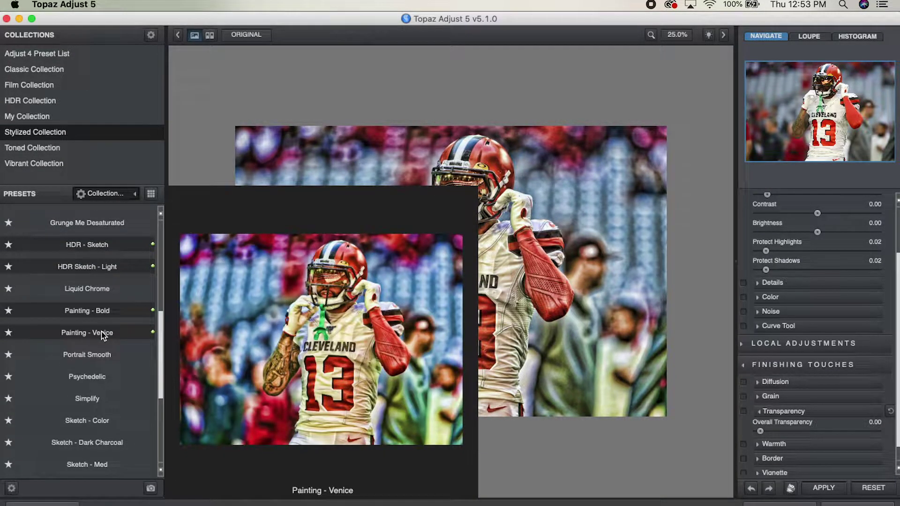
scroll(101, 331, "down", 9)
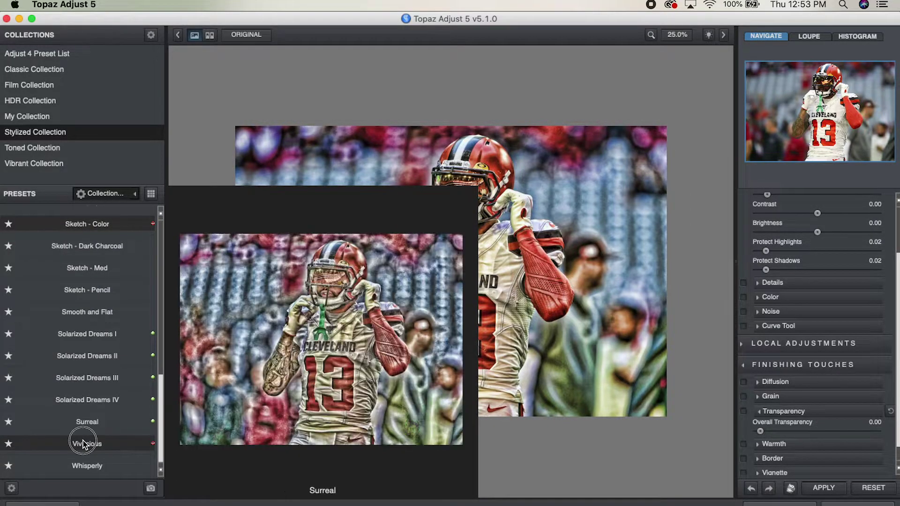
left_click(82, 443)
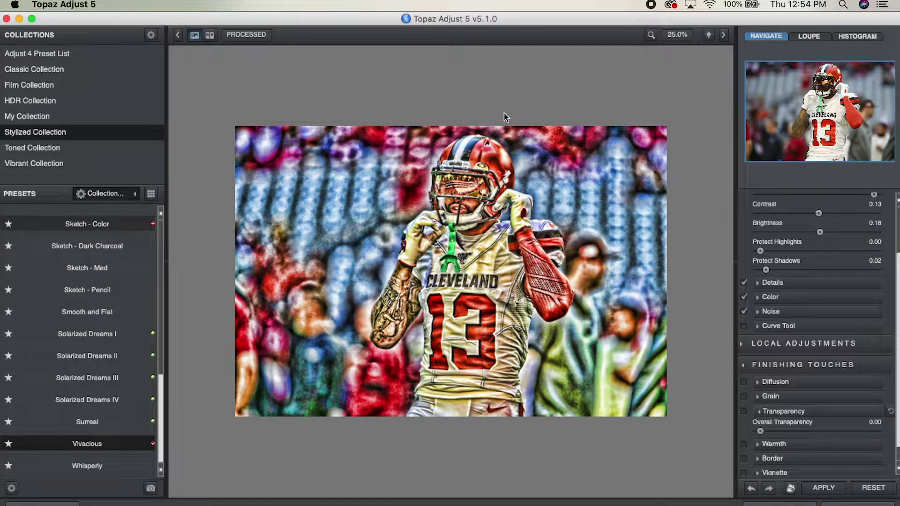
Step: Raise the Vivacious effect's Overall Transparency to about 0.85 and apply it
left_click(859, 432)
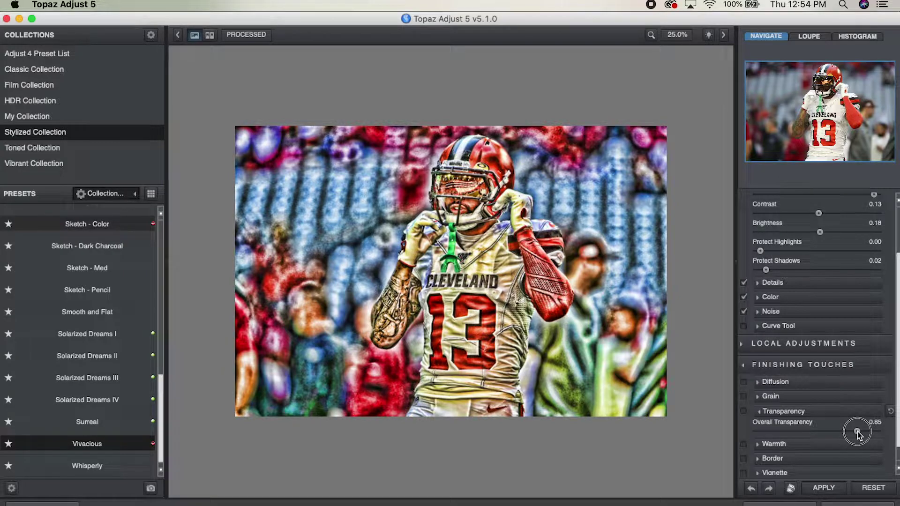
left_click_drag(860, 432, 863, 432)
left_click(826, 490)
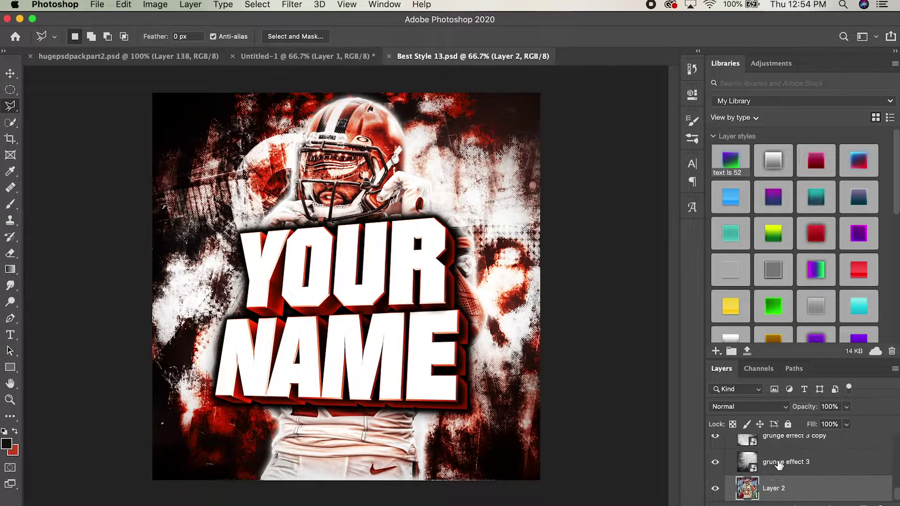
Step: Copy the grunge effect 3 layer from Best Style 13.psd into Untitled-1, above Layer 1
left_click(771, 461)
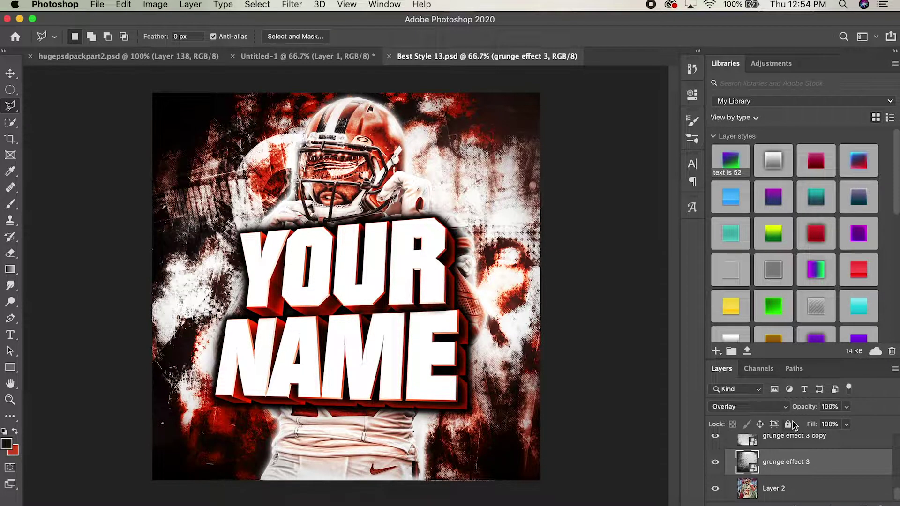
left_click(314, 57)
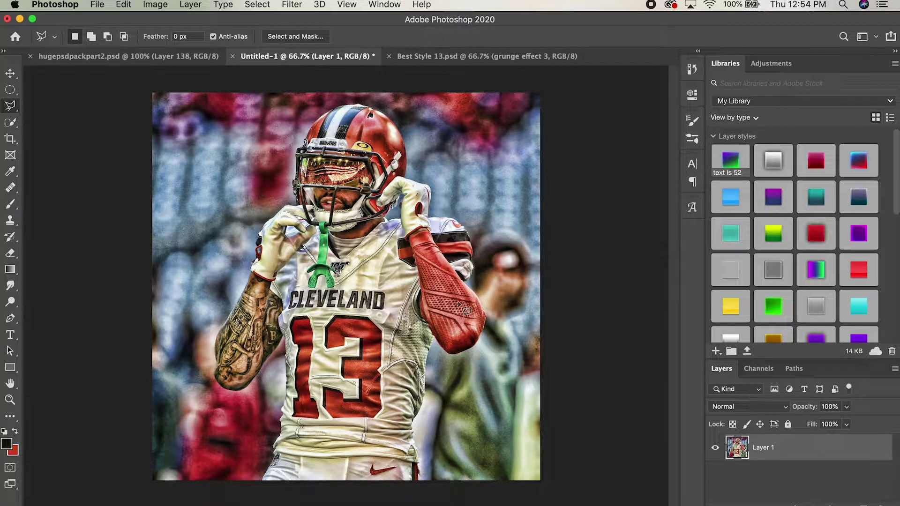
left_click_drag(464, 295, 465, 297)
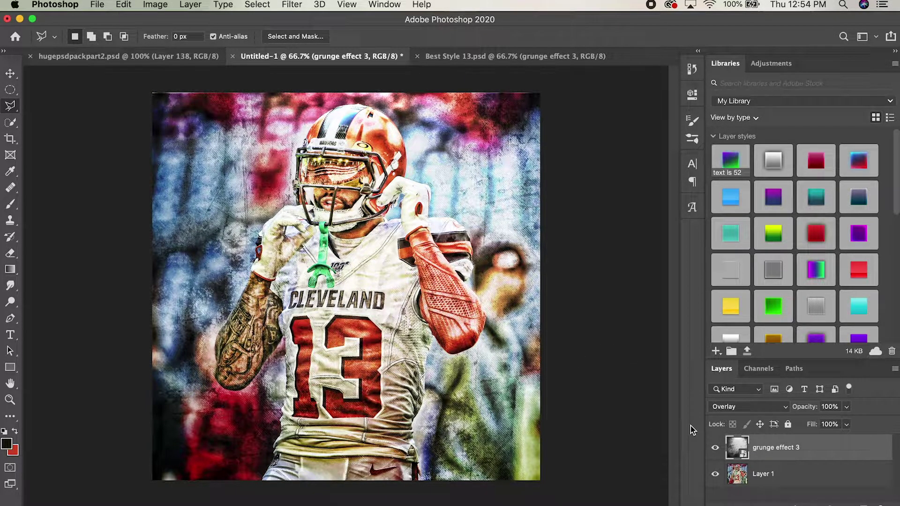
Step: Select the grunge effect 3 copy layer in Best Style 13.psd and return to Untitled-1
left_click(474, 56)
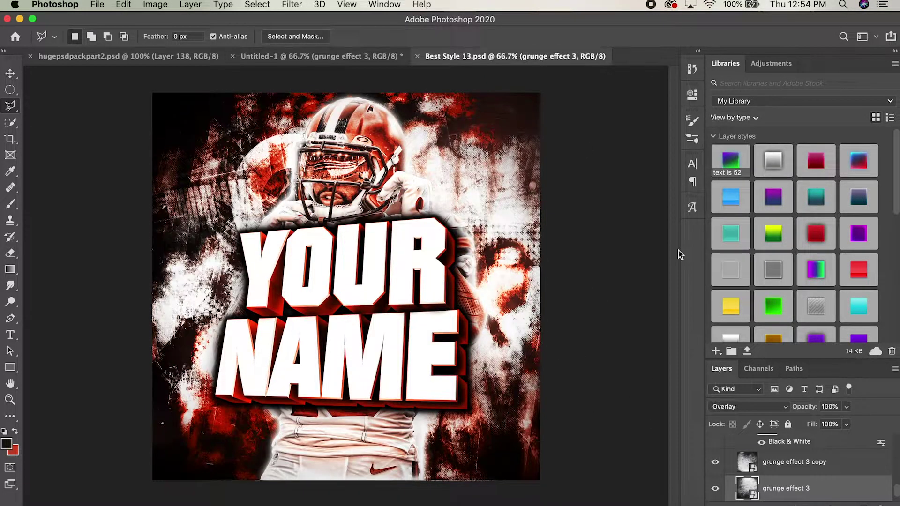
scroll(775, 462, "up", 5)
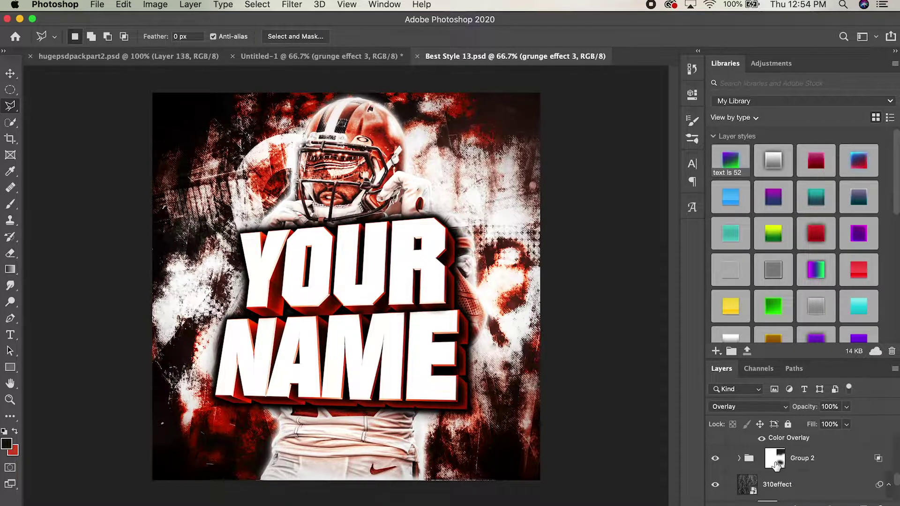
scroll(777, 465, "down", 4)
left_click(781, 470)
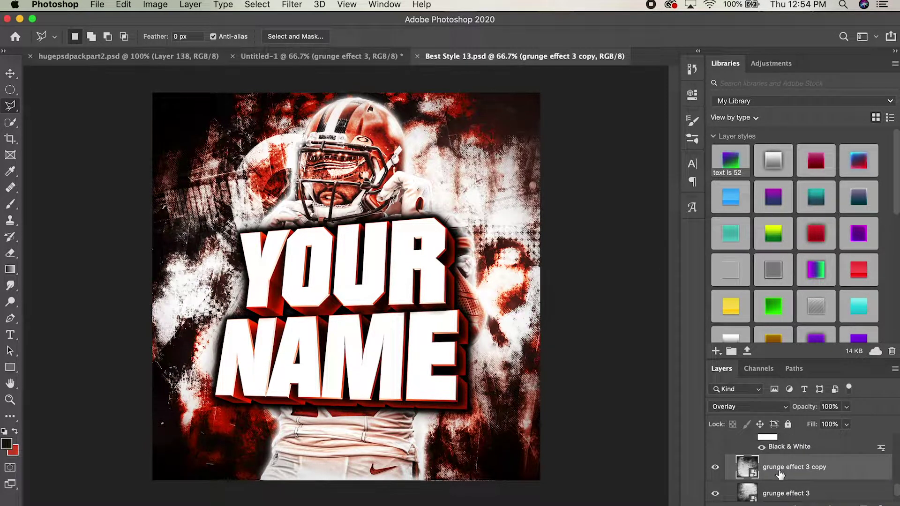
left_click(360, 58)
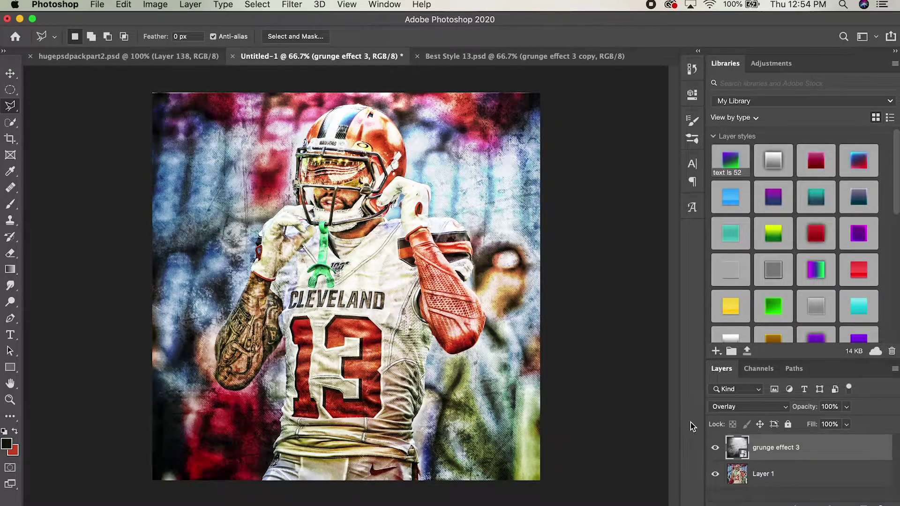
Step: Preview the grunge effect 3 layer in Normal blend mode, restore Overlay and accept the layer style
double_click(825, 453)
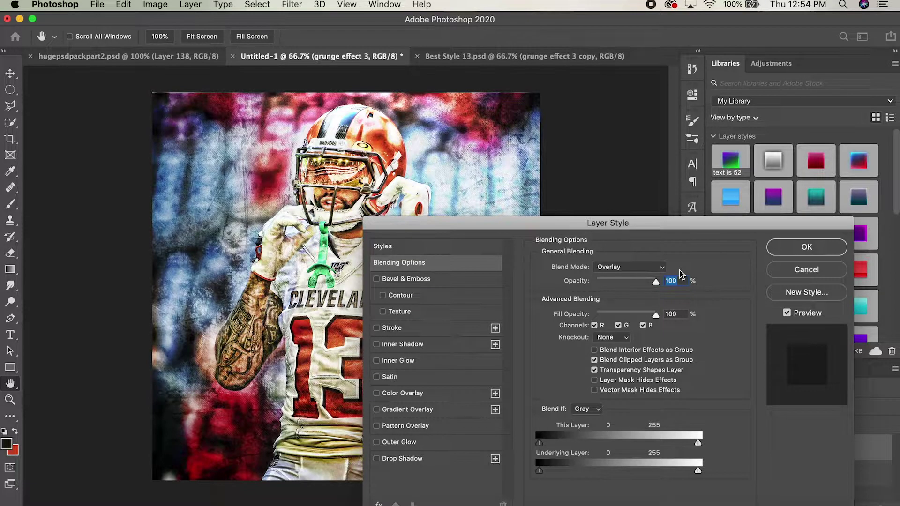
left_click(661, 267)
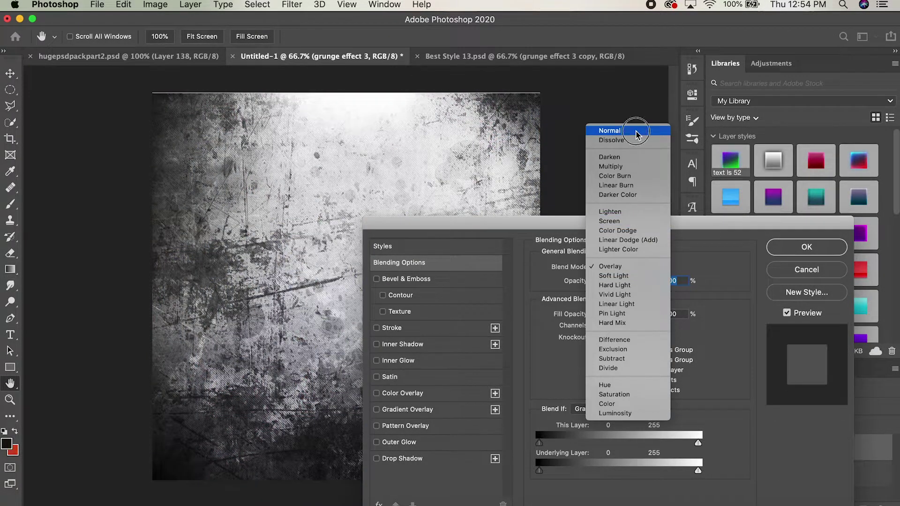
left_click(638, 132)
left_click(632, 267)
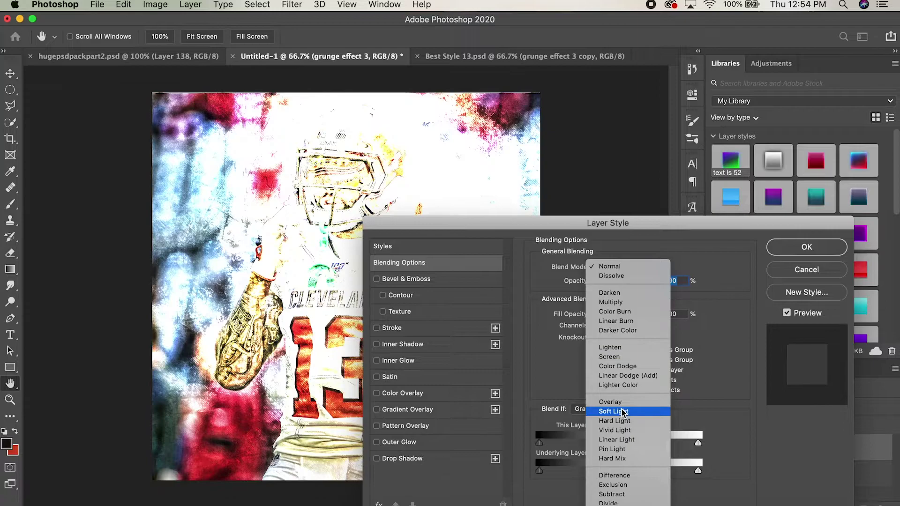
left_click(618, 402)
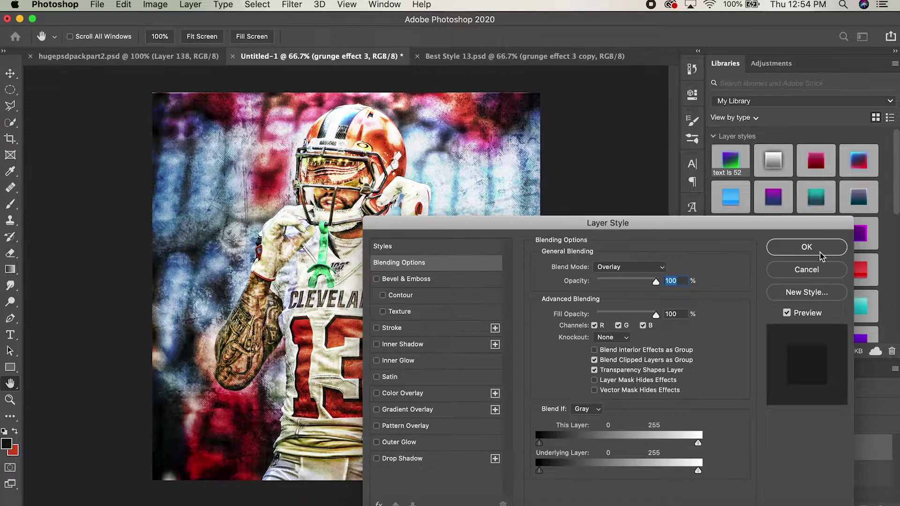
left_click(806, 247)
Step: Nudge the grunge effect 3 layer up to Y 937 px with Free Transform and apply it
key("super+t")
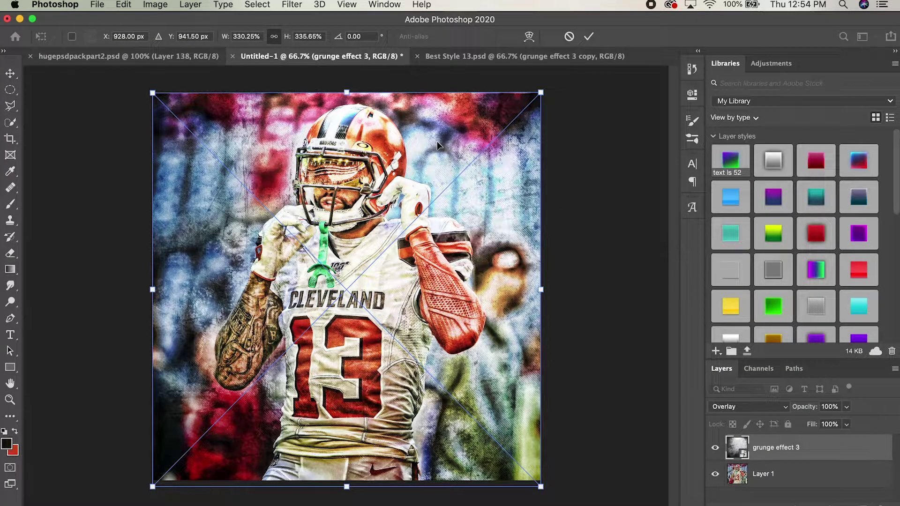
left_click(588, 36)
key("super+t")
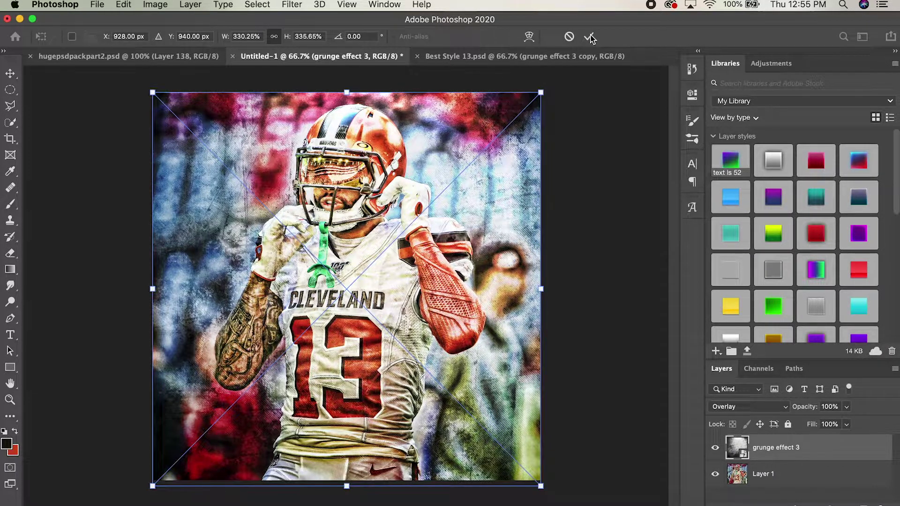
left_click(590, 37)
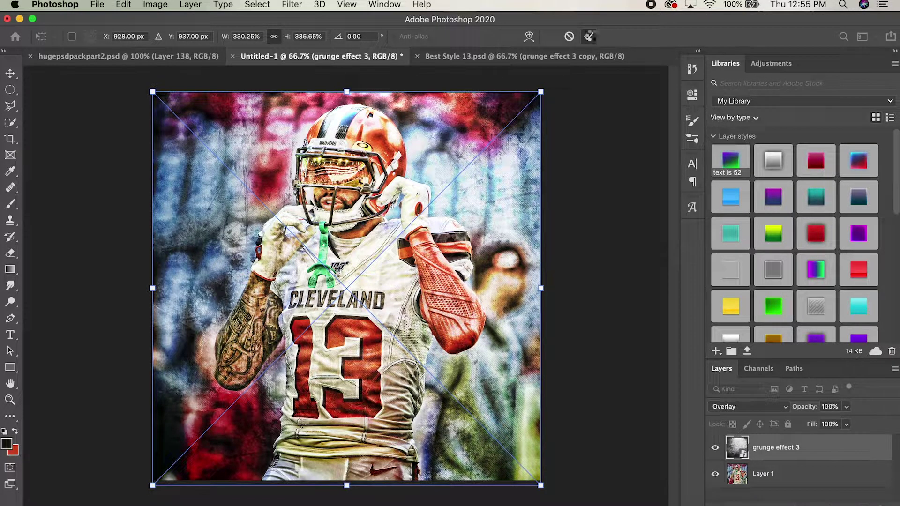
Step: Check grunge effect 3 copy in Best Style 13.psd and add the matching copy above grunge effect 3 in Untitled-1
left_click(485, 58)
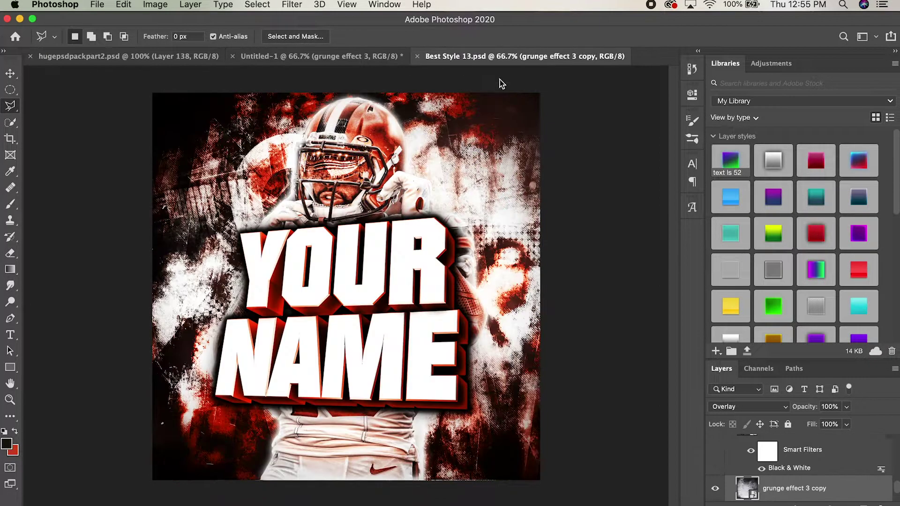
scroll(781, 482, "down", 2)
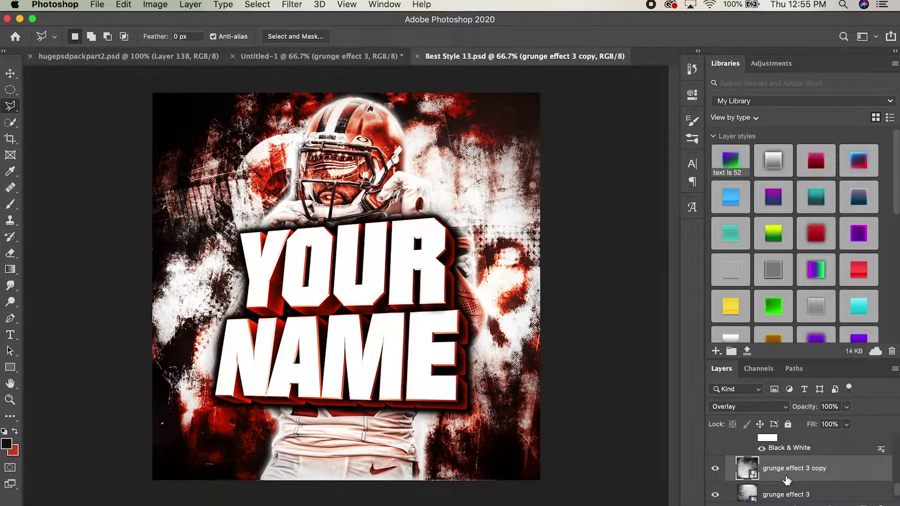
left_click(372, 56)
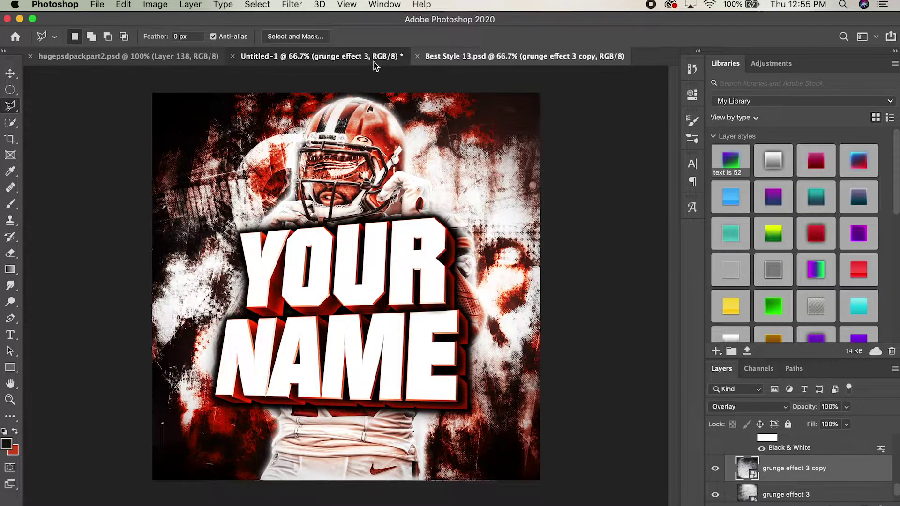
key("super+j")
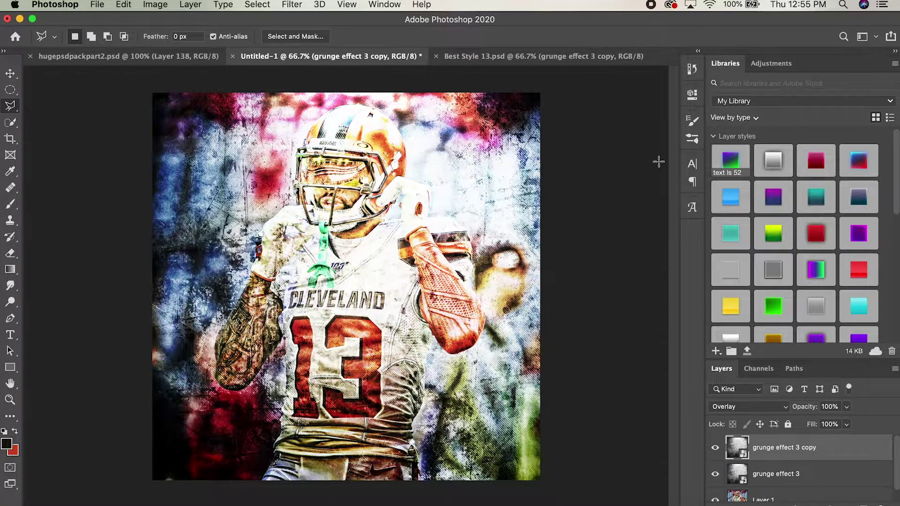
Step: Copy the 310effect layer from Best Style 13.psd into Untitled-1, above grunge effect 3 copy
left_click(532, 56)
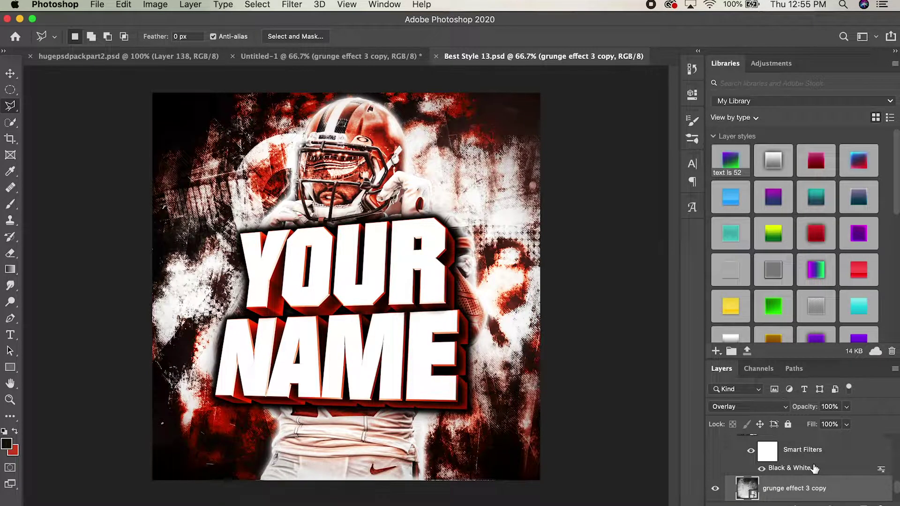
scroll(814, 484, "down", 2)
left_click(810, 482)
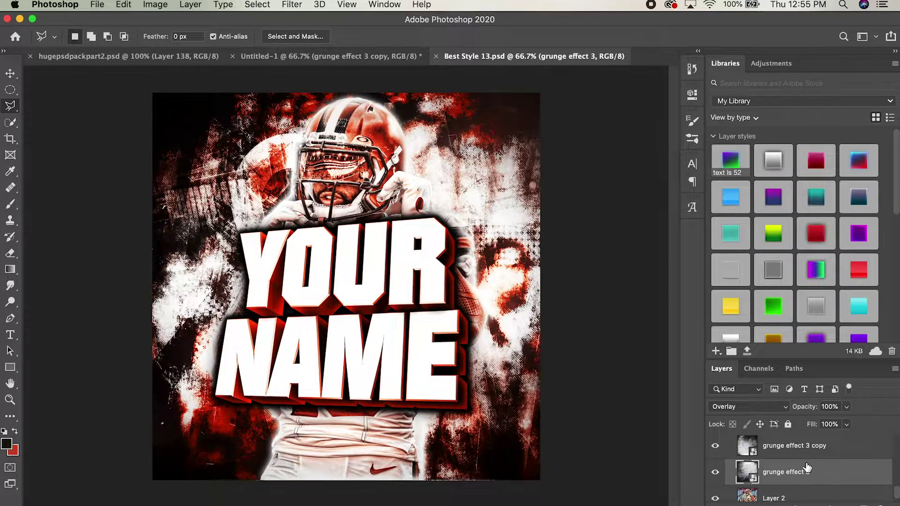
left_click(804, 447)
scroll(804, 452, "up", 2)
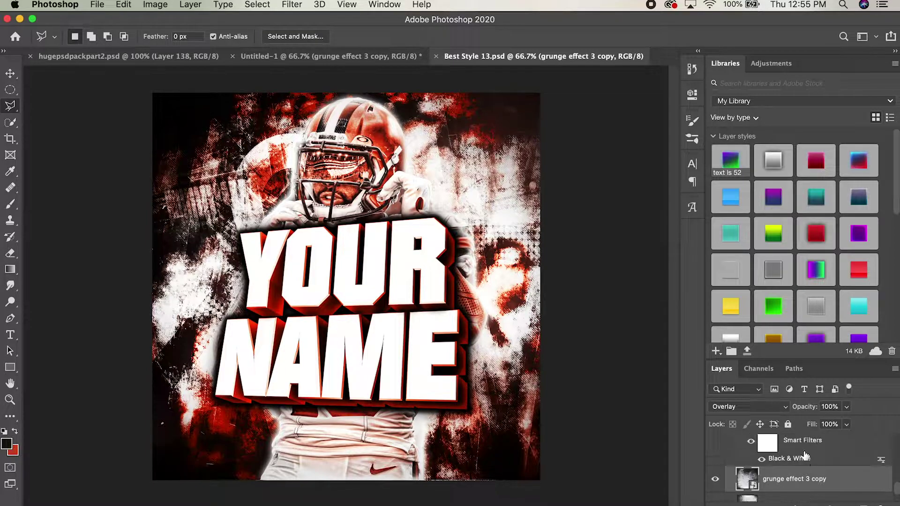
scroll(805, 455, "down", 1)
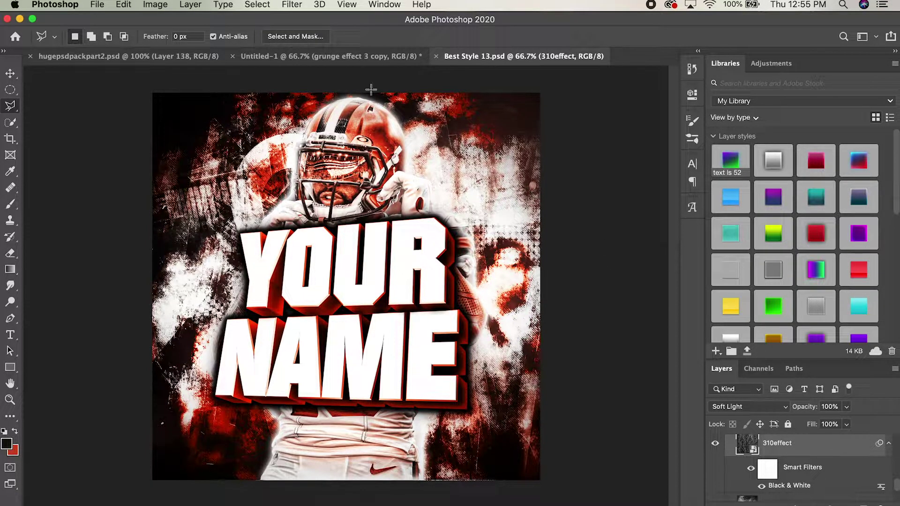
left_click(373, 69)
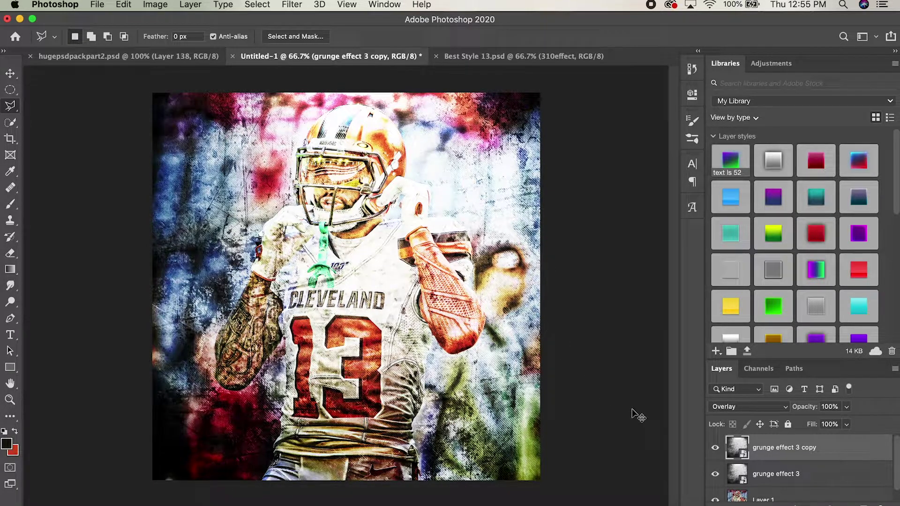
left_click_drag(638, 415, 630, 408)
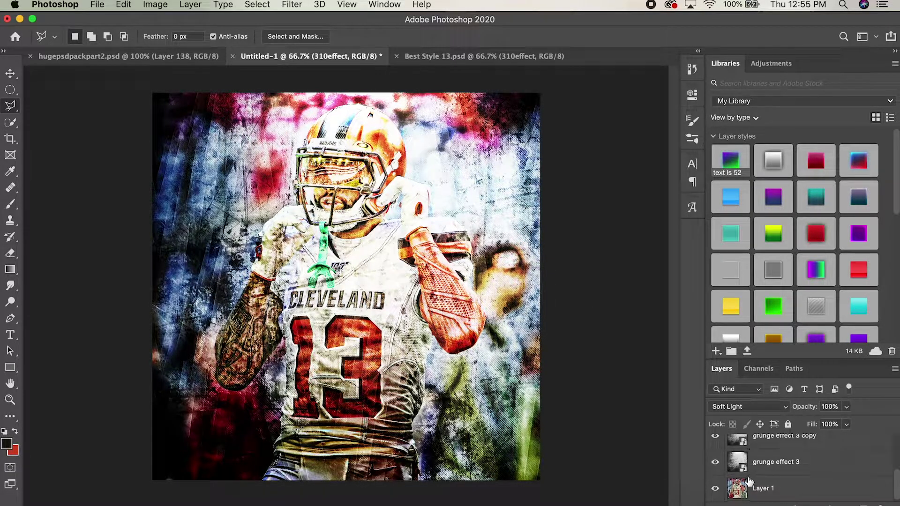
Step: Copy Group 2 with its layer mask from Best Style 13.psd into Untitled-1, above 310effect
left_click(451, 57)
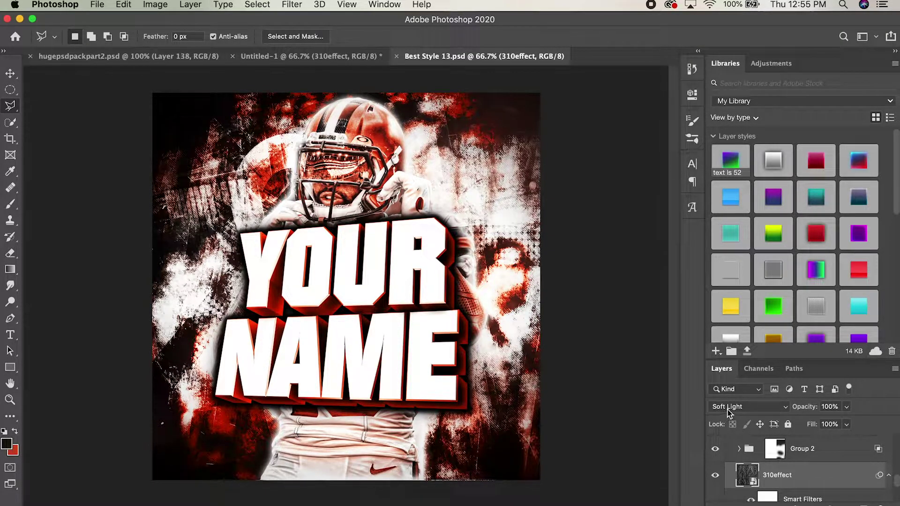
scroll(812, 481, "up", 2)
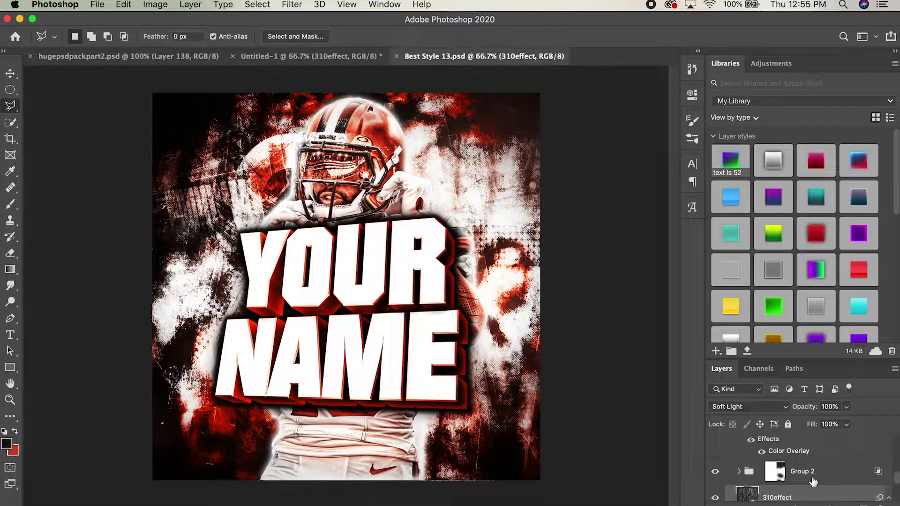
left_click(813, 479)
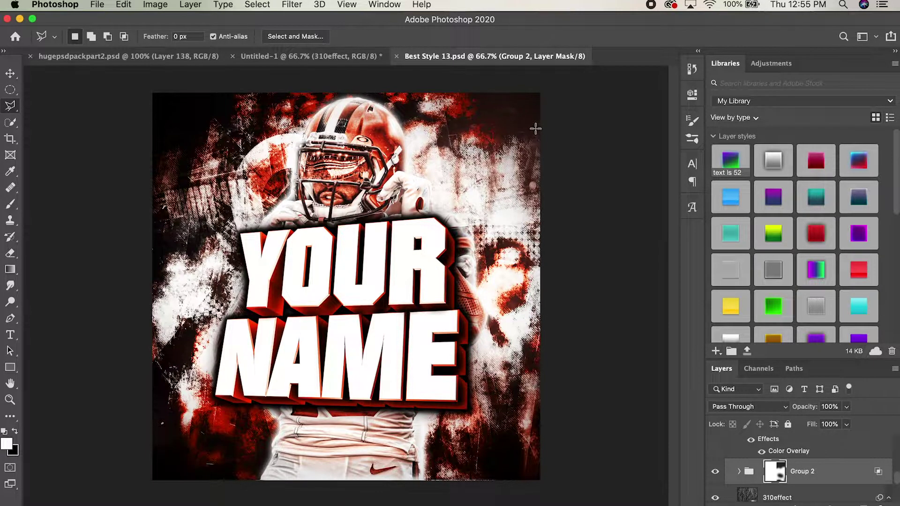
left_click(291, 57)
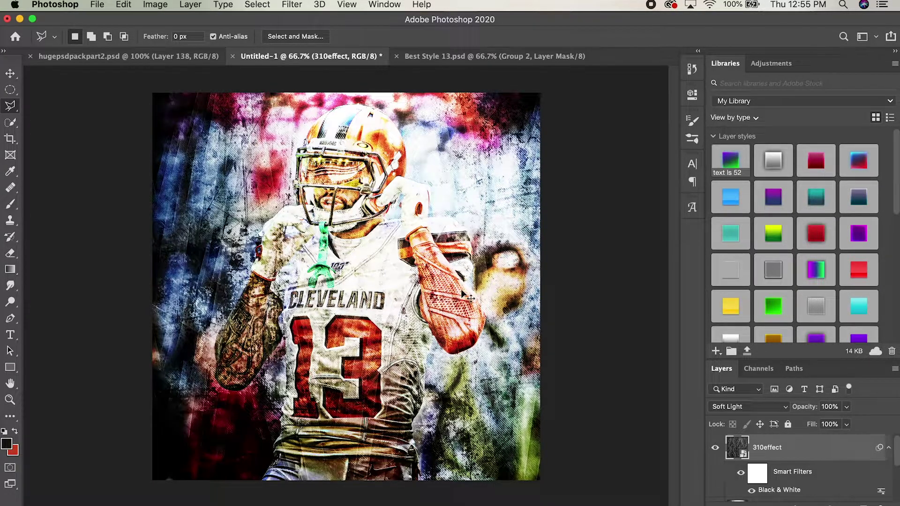
key("super+v")
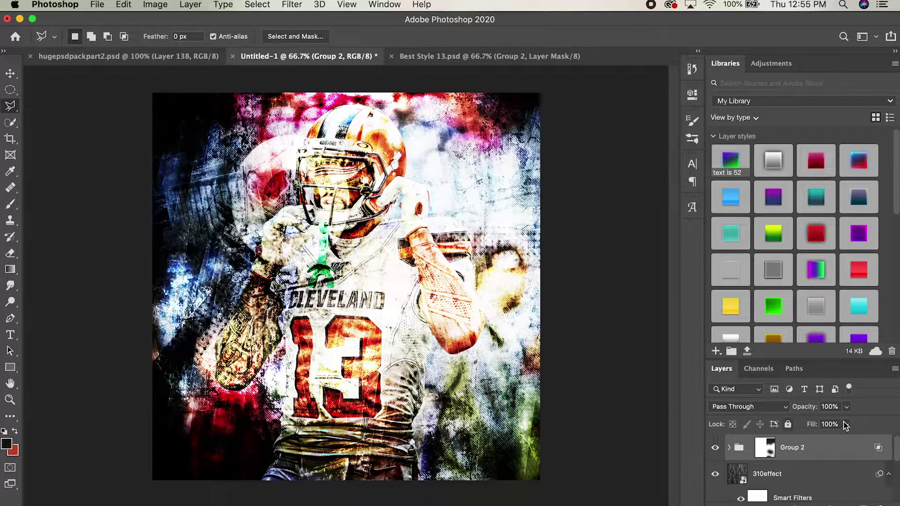
double_click(845, 448)
left_click(828, 271)
Step: Copy the Layer 2 copy layer from Best Style 13.psd into Untitled-1, above Group 2
left_click(485, 56)
scroll(792, 447, "up", 3)
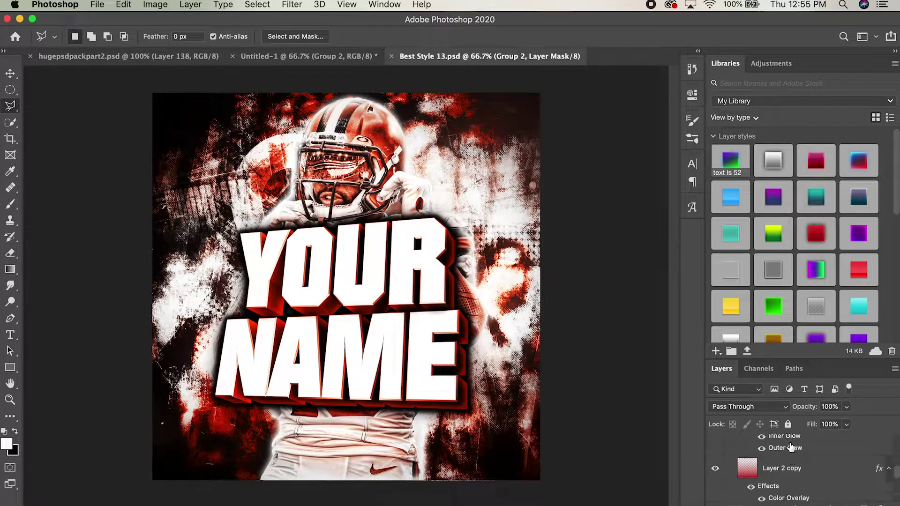
left_click(797, 479)
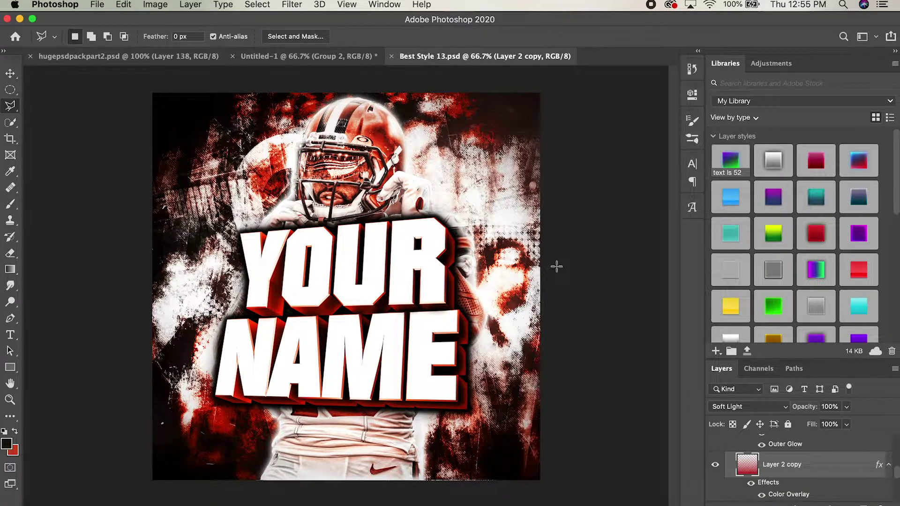
left_click(313, 57)
left_click_drag(511, 271, 754, 457)
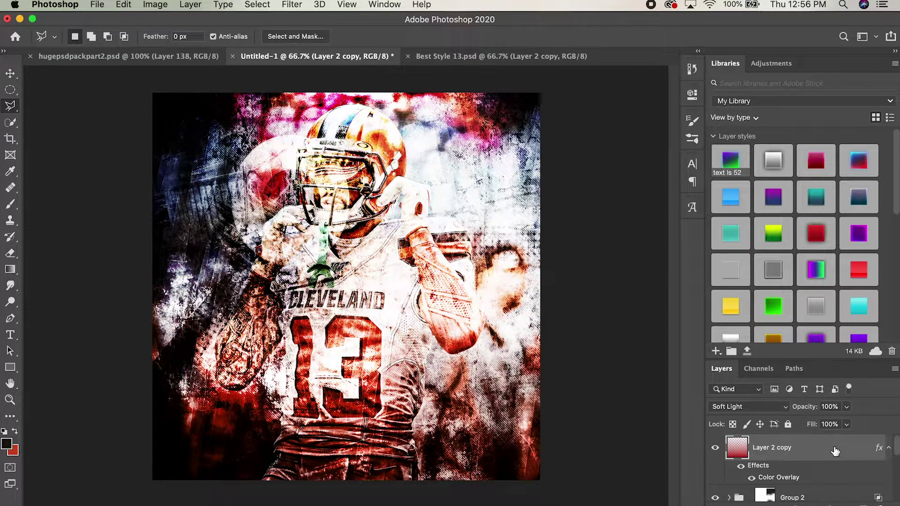
Step: Examine the Color Overlay settings of Layer 2 copy and close its layer style
double_click(834, 450)
left_click(411, 349)
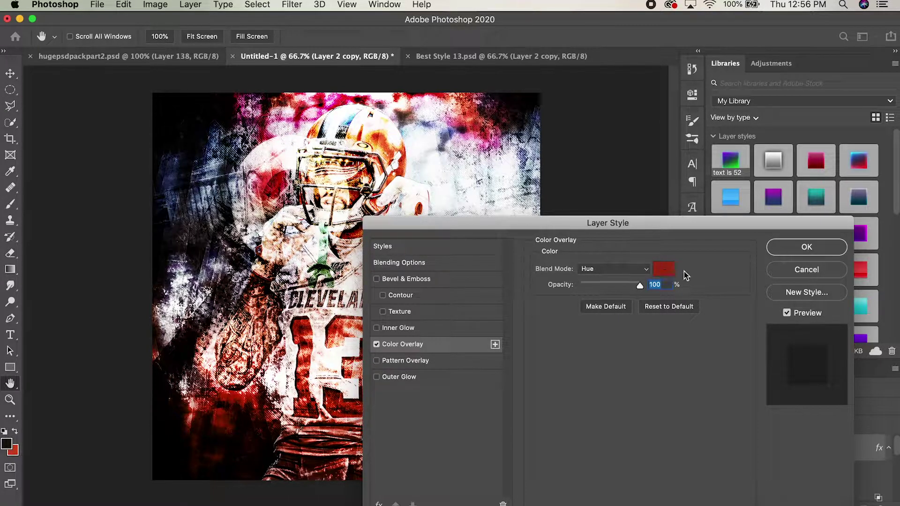
key("Return")
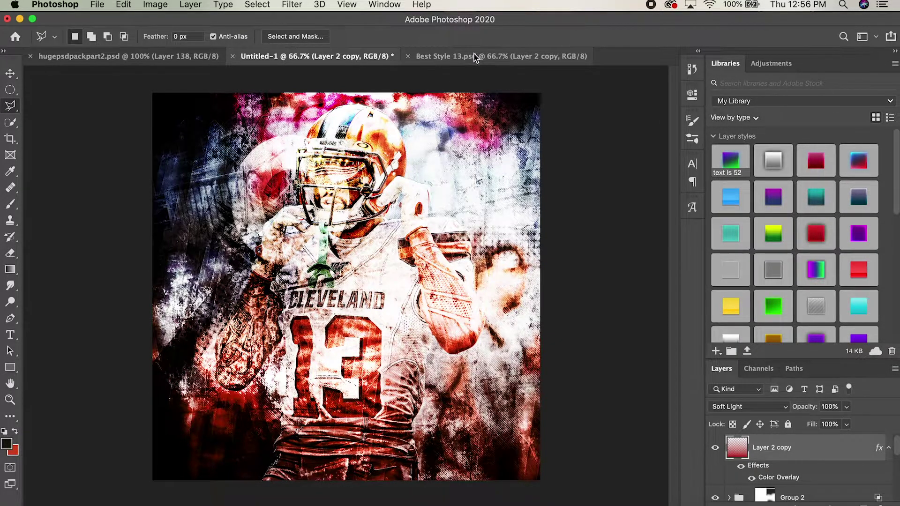
Step: Inspect Layer 3, the cut-out player, and the filters above it in Best Style 13.psd, returning to Untitled-1
left_click(456, 57)
left_click_drag(786, 464, 798, 466)
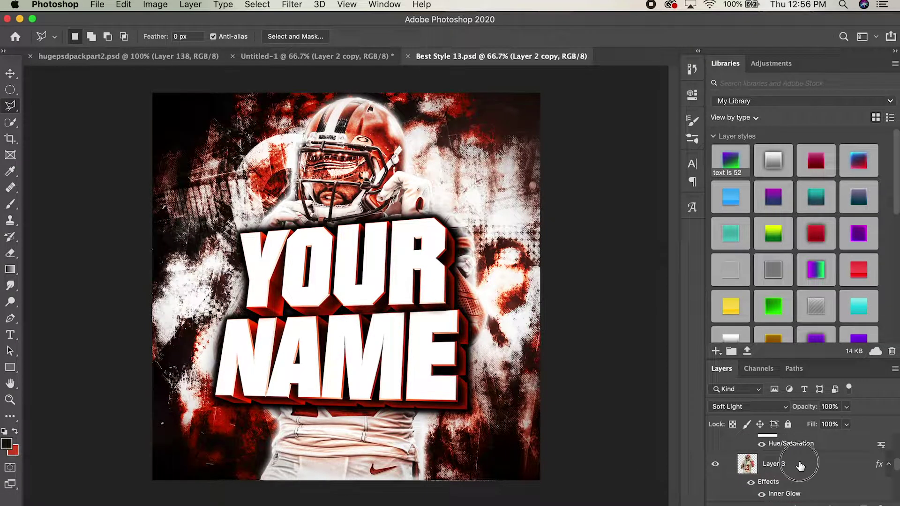
scroll(799, 466, "up", 2)
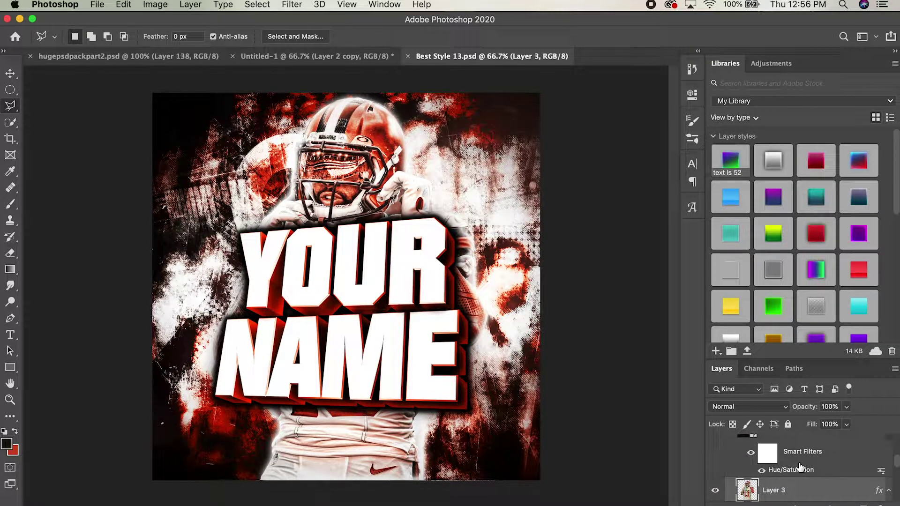
left_click(323, 56)
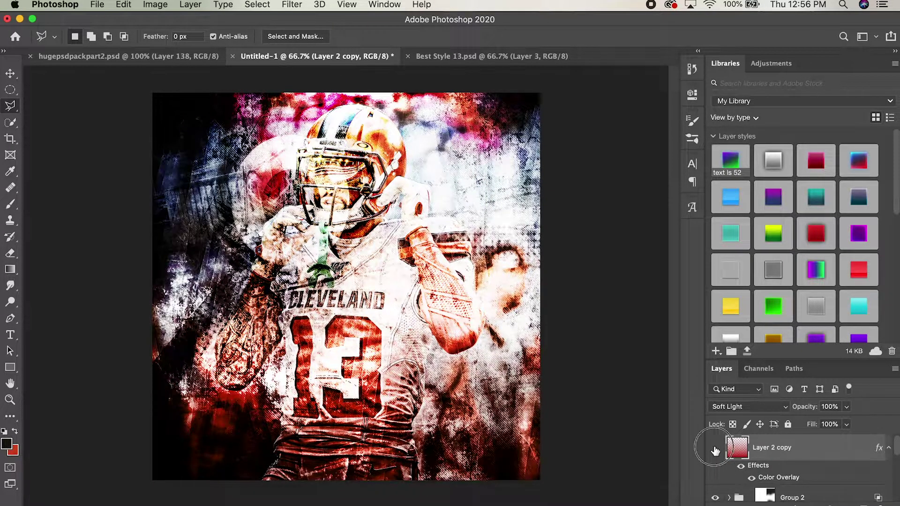
Step: Hide Layer 2 copy, Group 2, 310effect and the grunge effect layers so only Layer 1 shows
left_click(715, 450)
scroll(716, 464, "down", 2)
left_click(715, 455)
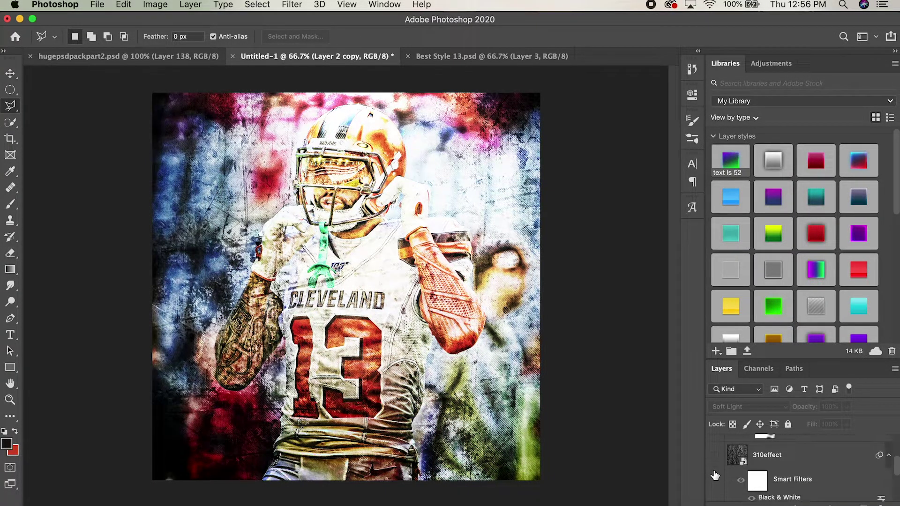
scroll(717, 467, "down", 2)
left_click(714, 478)
scroll(722, 475, "down", 2)
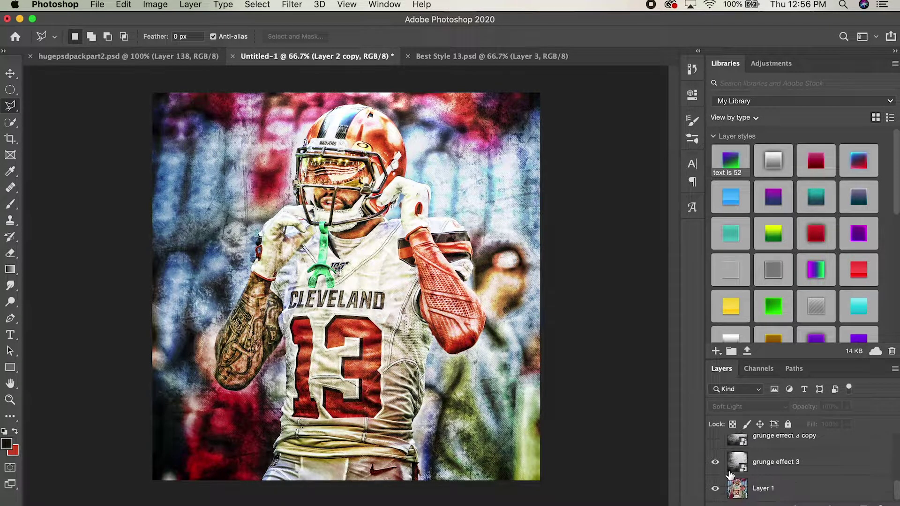
left_click(714, 461)
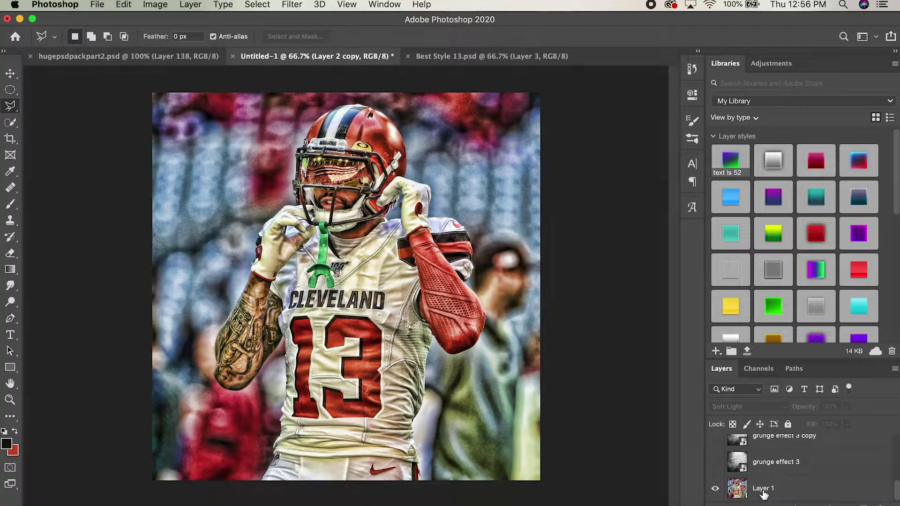
Step: Select the football player on Layer 1 with the Object Selection tool, framing him from helmet to waist
left_click(763, 491)
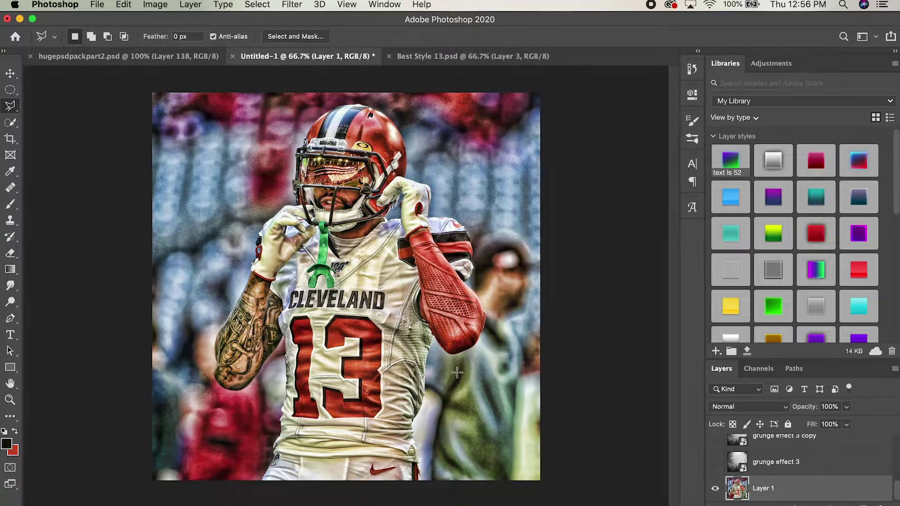
left_click(10, 124)
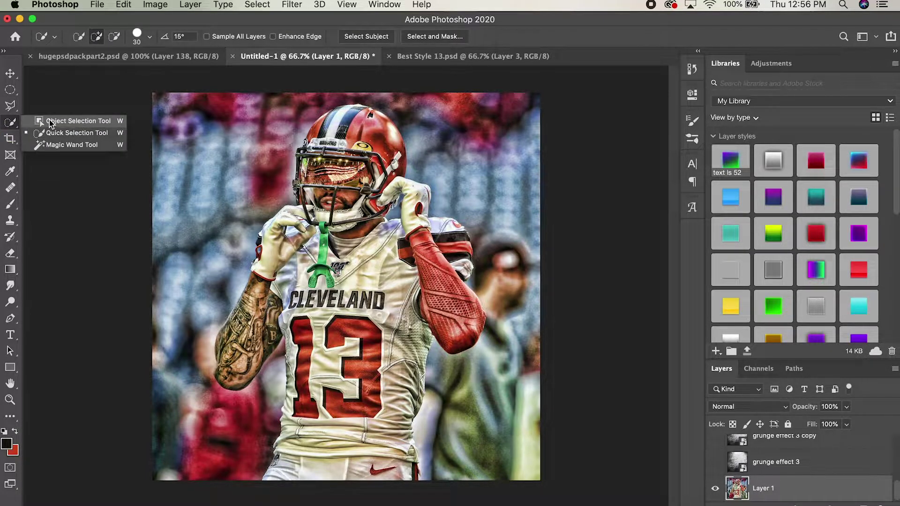
left_click(51, 123)
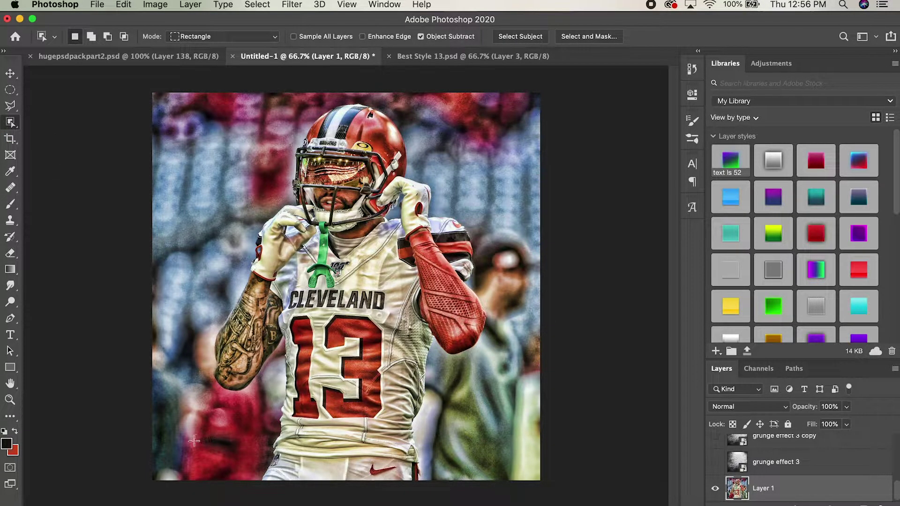
left_click_drag(192, 479, 491, 102)
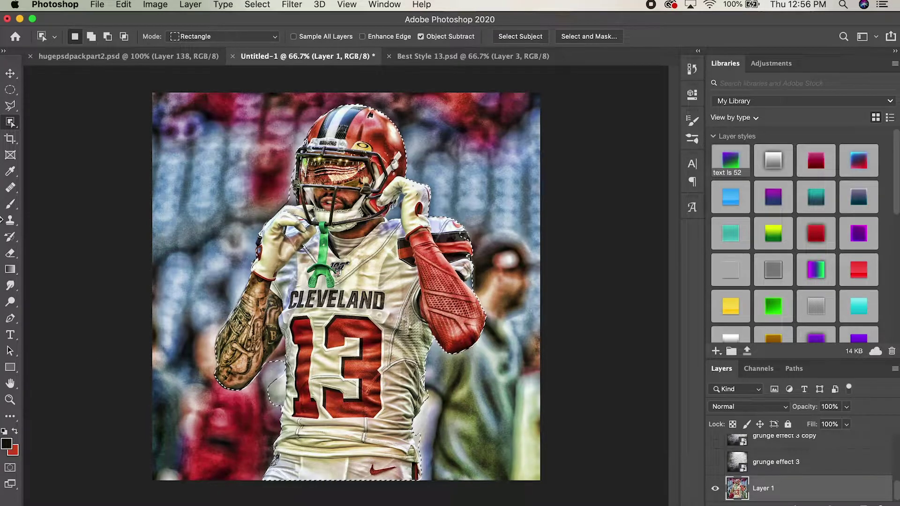
Step: Subtract the background patch between the tattooed arm and the jersey from the selection with the Quick Selection tool
left_click(10, 122)
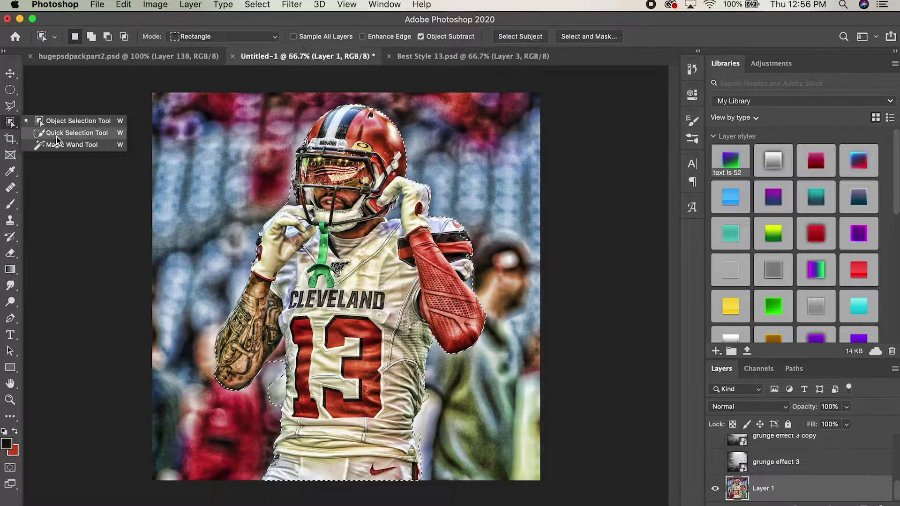
left_click(58, 133)
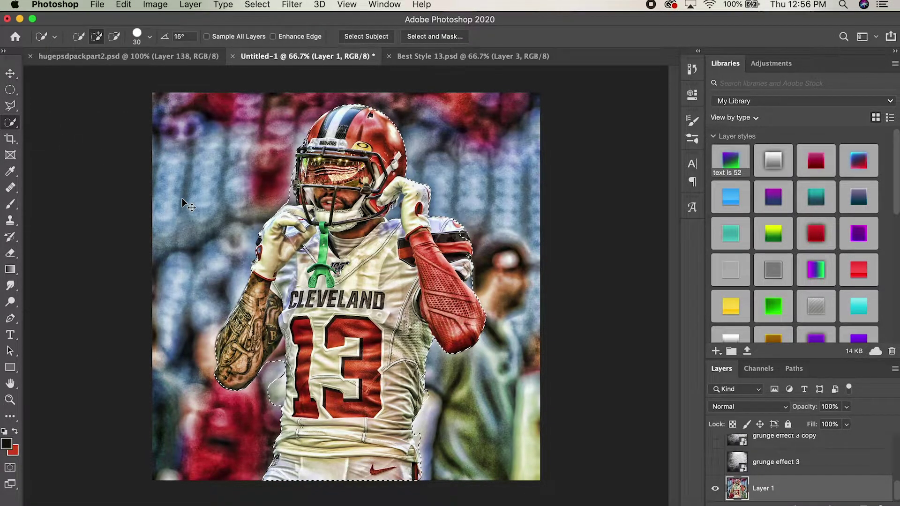
key("super+z")
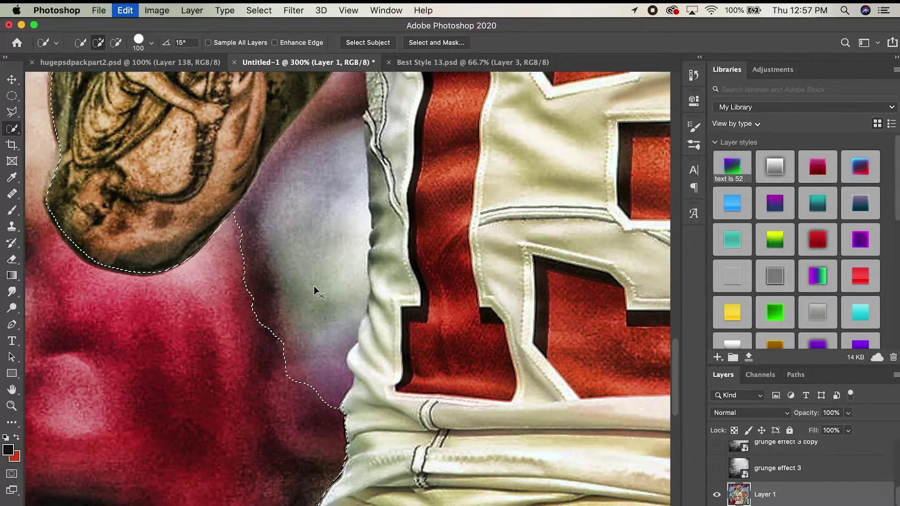
left_click_drag(318, 292, 314, 285)
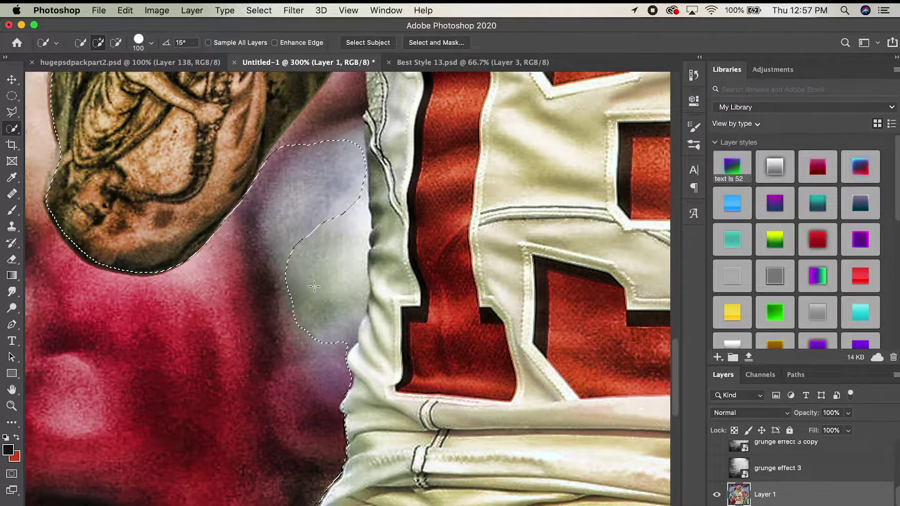
key("alt")
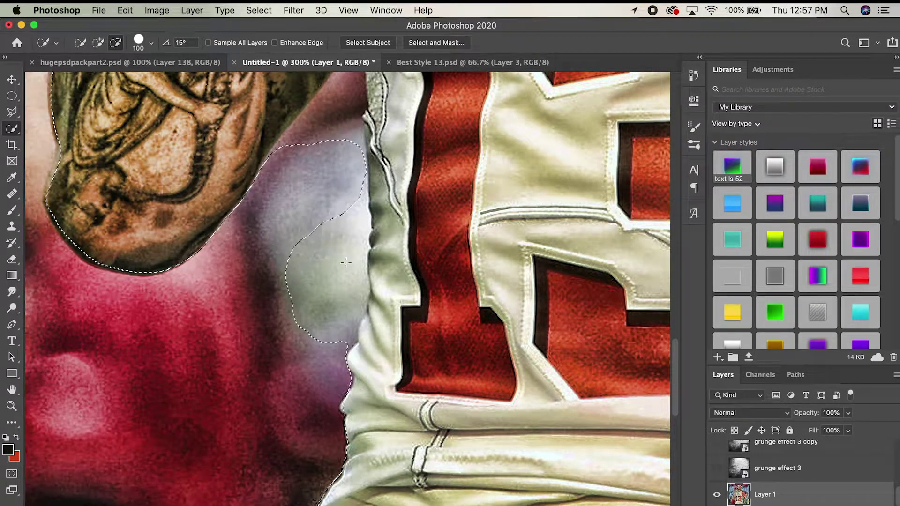
left_click_drag(346, 277, 319, 239)
mouse_move(389, 225)
left_mouse_down()
mouse_move(385, 313)
mouse_move(387, 223)
mouse_move(352, 248)
mouse_move(373, 338)
mouse_move(378, 205)
left_mouse_up()
key("alt")
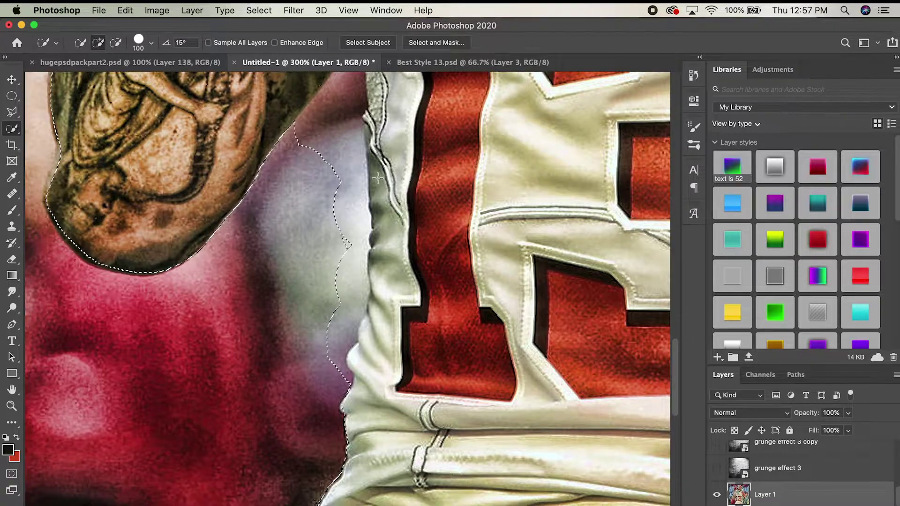
Step: Correct the selection edge along the tattooed forearm, subtracting the background beside it
scroll(378, 205, "up", 2)
scroll(378, 176, "up", 2)
scroll(352, 271, "left", 4)
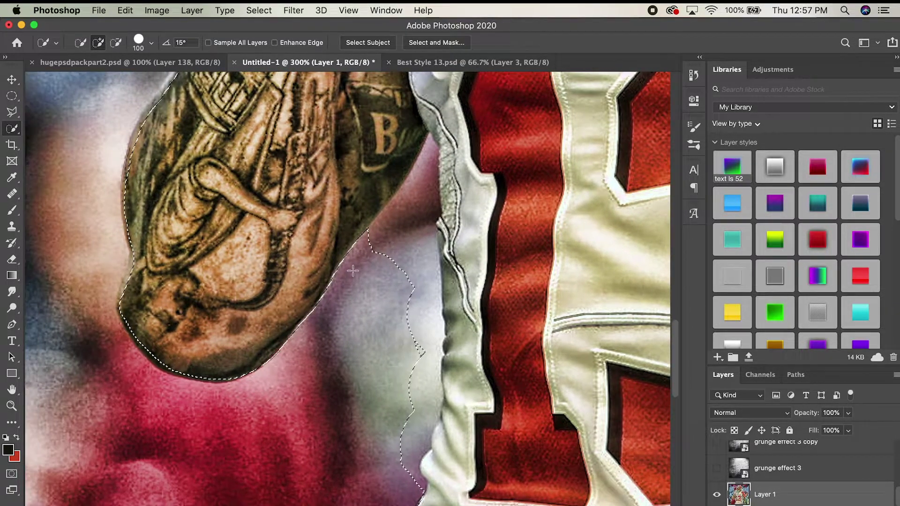
scroll(352, 270, "up", 2)
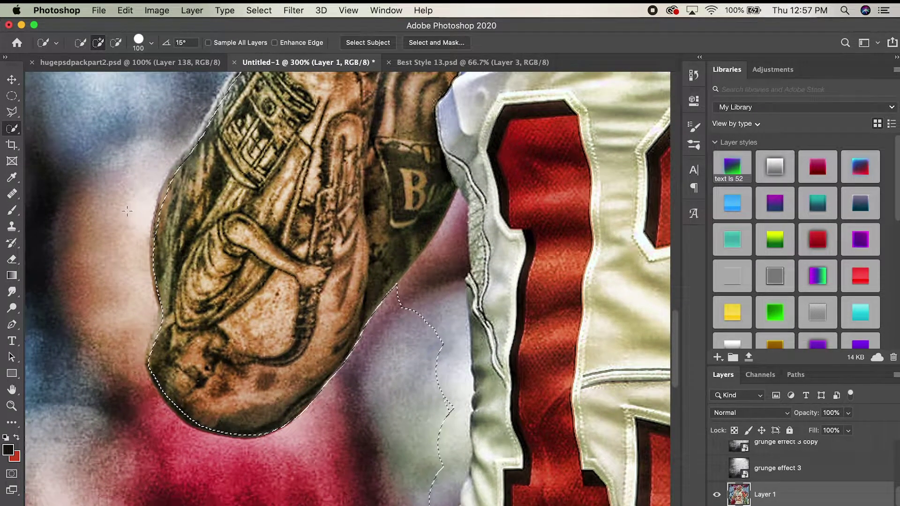
left_click(159, 215)
key("alt")
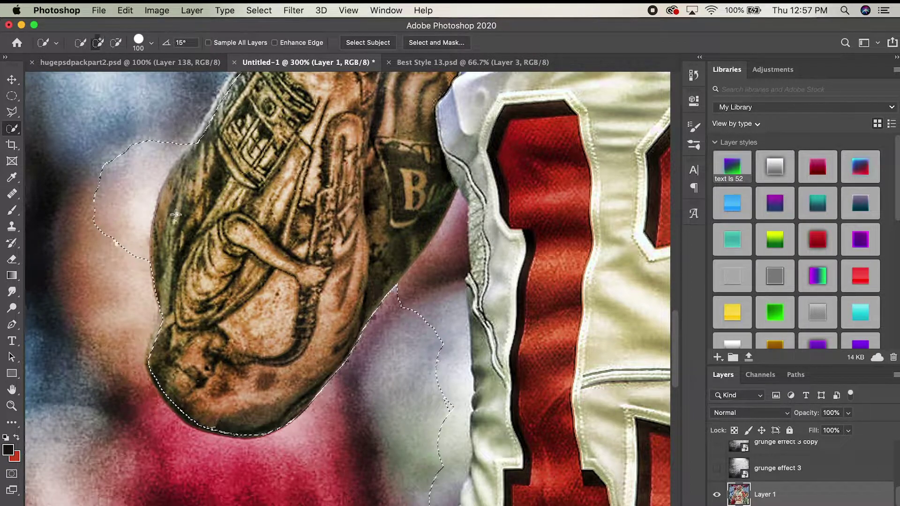
left_click(182, 214, "alt")
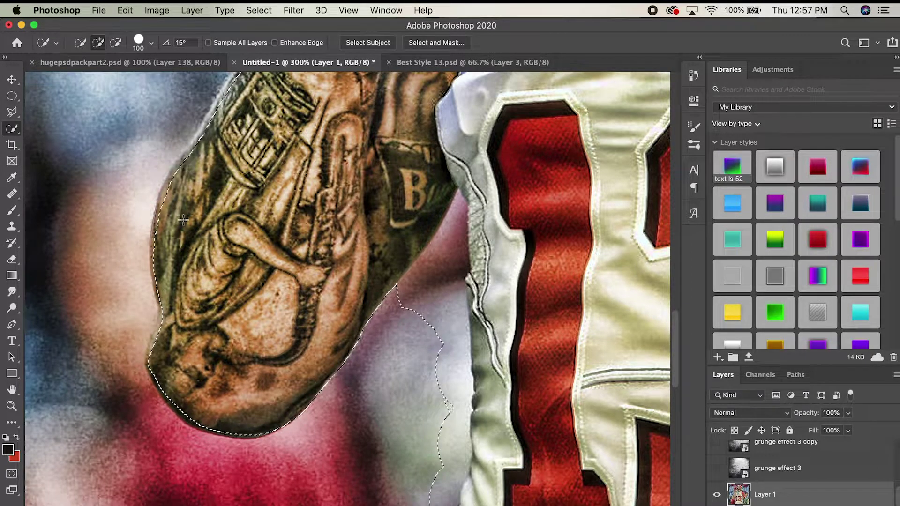
Step: Set the Quick Selection brush size to 79 px and undo the last stroke beside the forearm
scroll(228, 254, "up", 5)
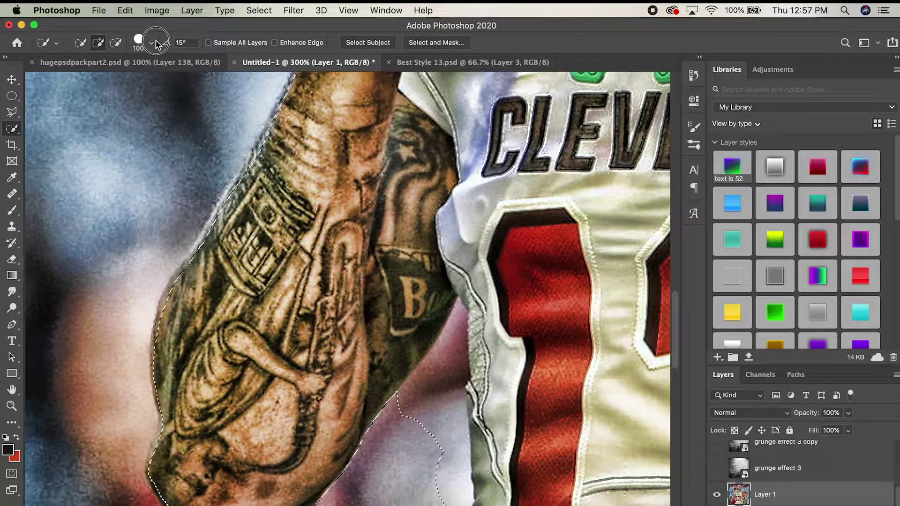
left_click(155, 44)
left_click_drag(138, 72, 129, 75)
left_click(170, 278)
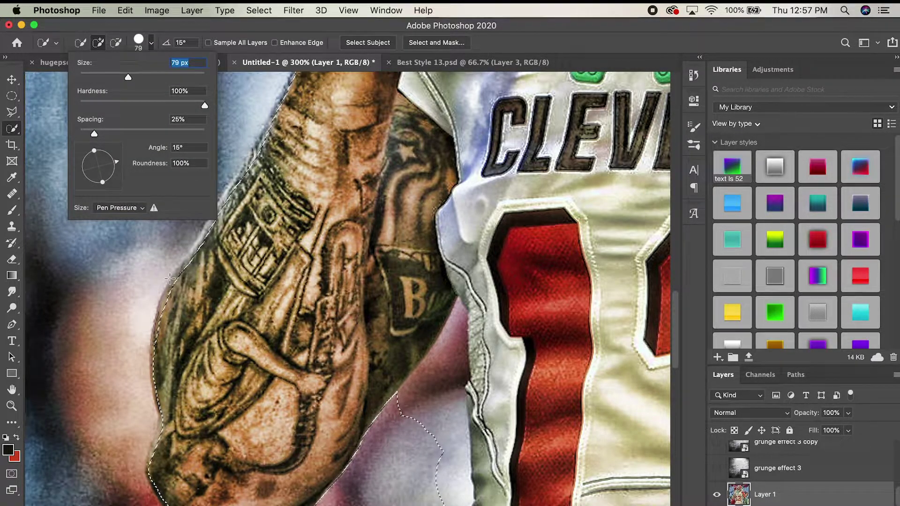
key("super+z")
Step: Follow the selection outline around the gloves, helmet and shoulders, adding the dark shoulder edge beside the glove at the tattooed arm
scroll(209, 219, "up", 4)
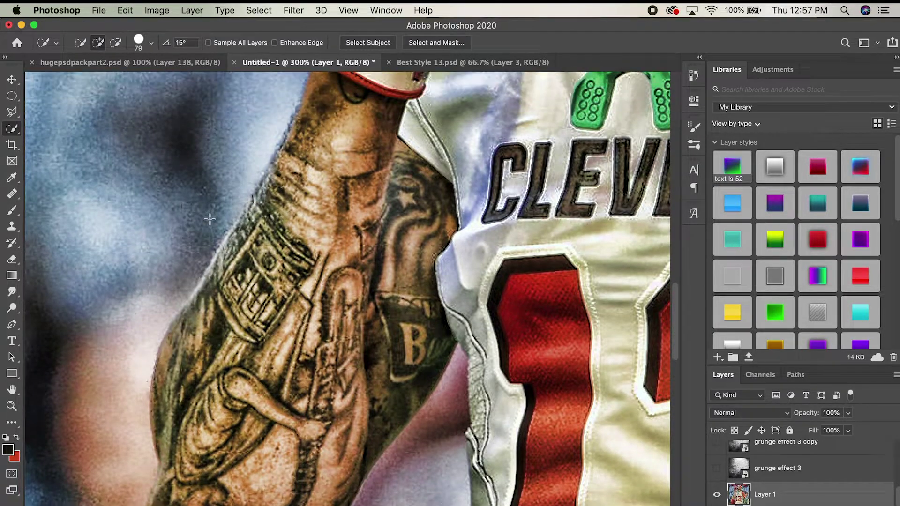
scroll(209, 219, "up", 5)
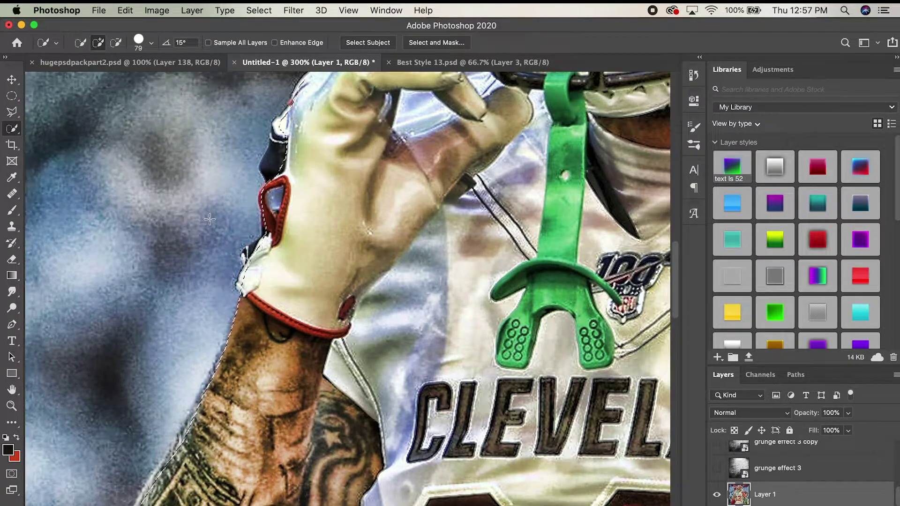
scroll(210, 219, "up", 2)
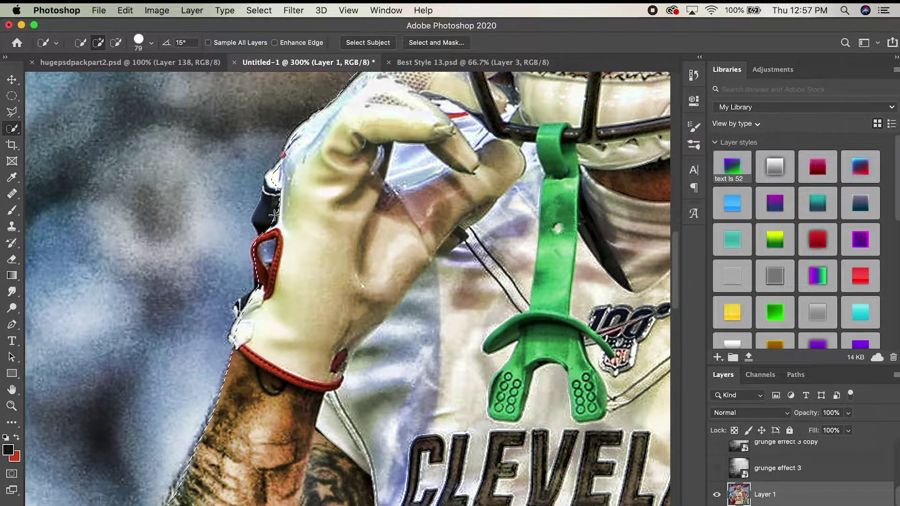
scroll(256, 207, "up", 8)
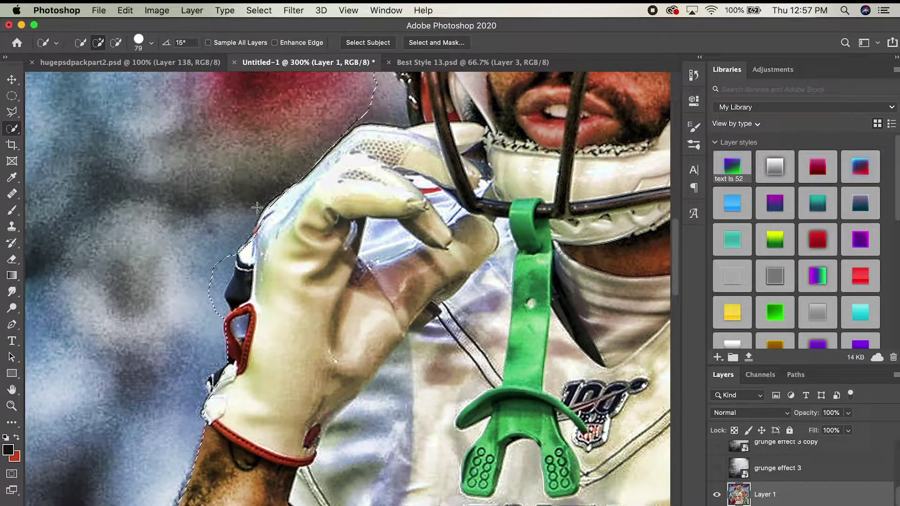
scroll(353, 212, "up", 8)
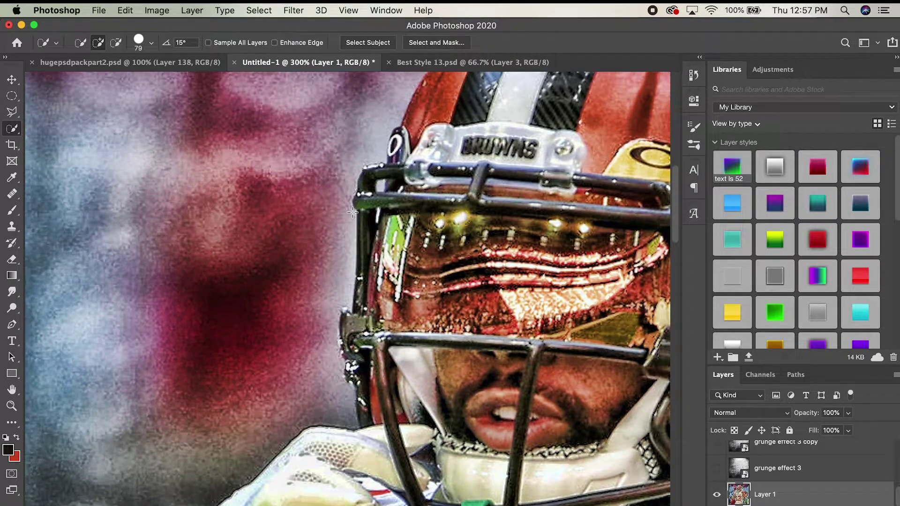
scroll(352, 212, "down", 8)
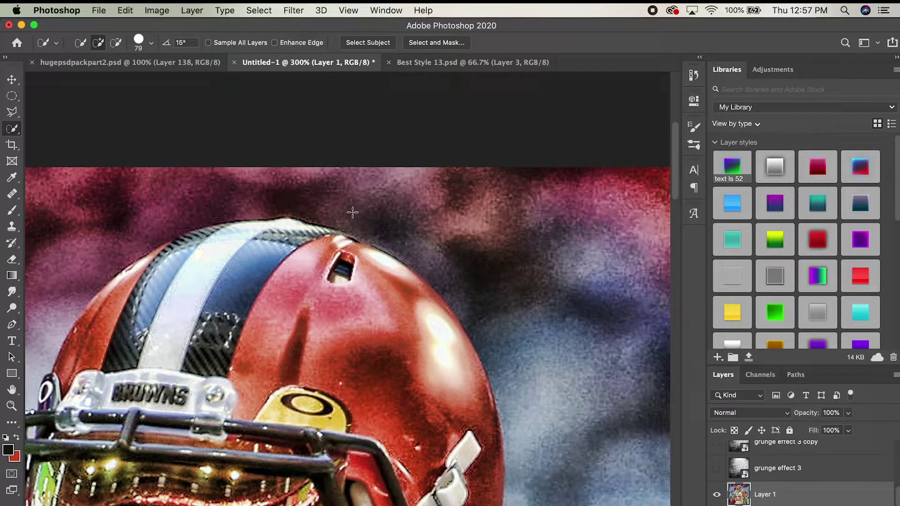
scroll(353, 212, "down", 8)
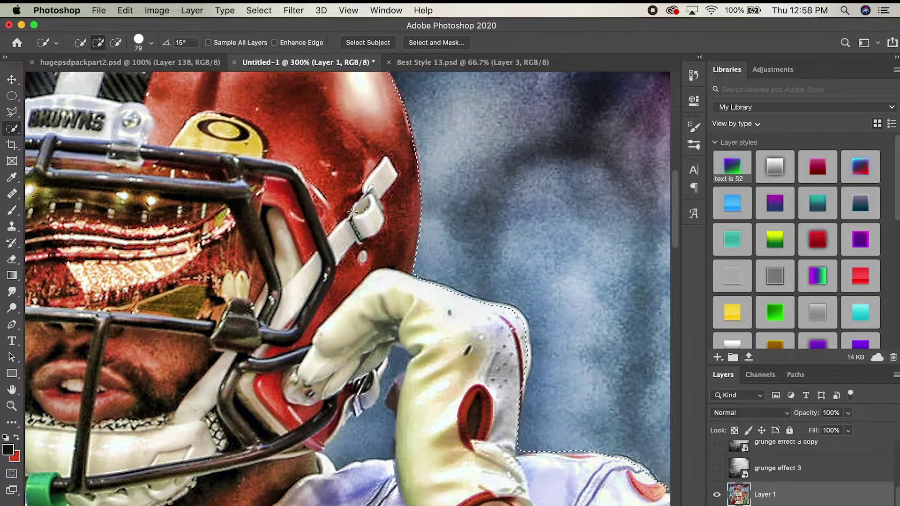
scroll(353, 213, "down", 8)
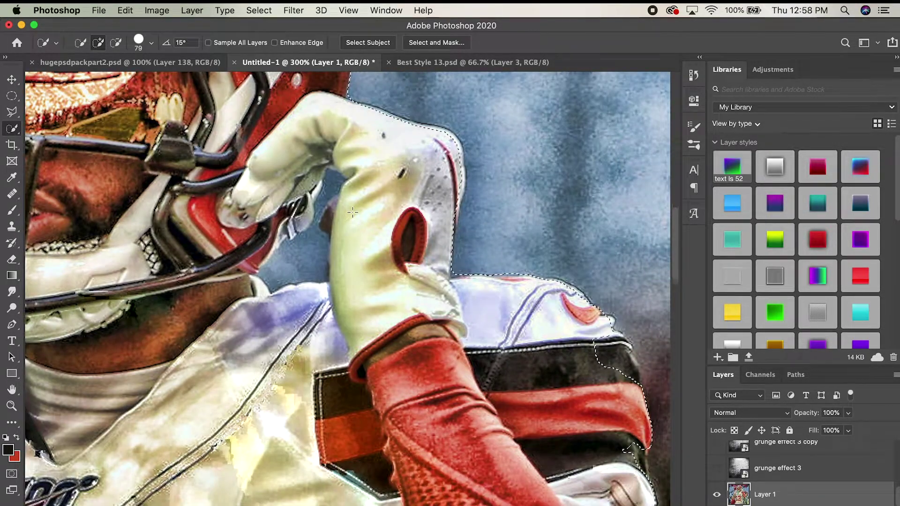
Step: Refine the selection along the red sleeve, jersey side and waist with a 40 px brush, subtracting the blurred background
scroll(592, 241, "down", 10)
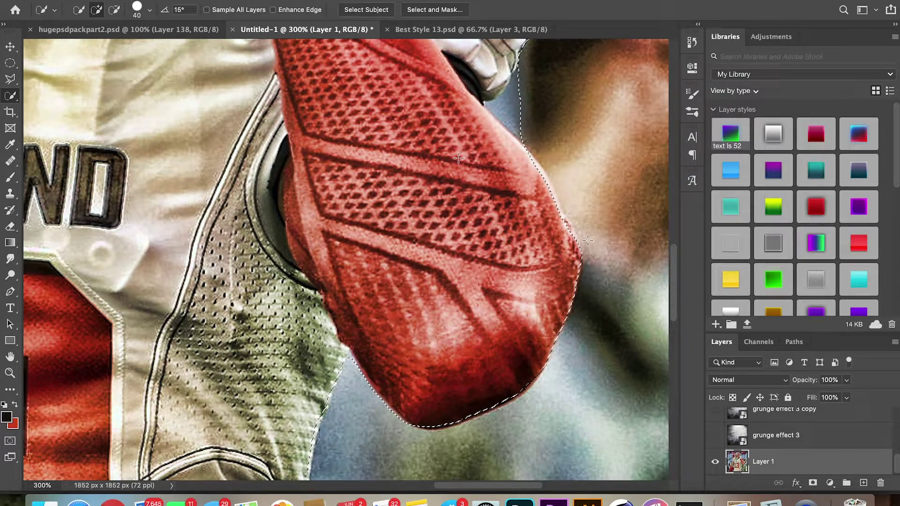
scroll(588, 241, "down", 10)
key("alt")
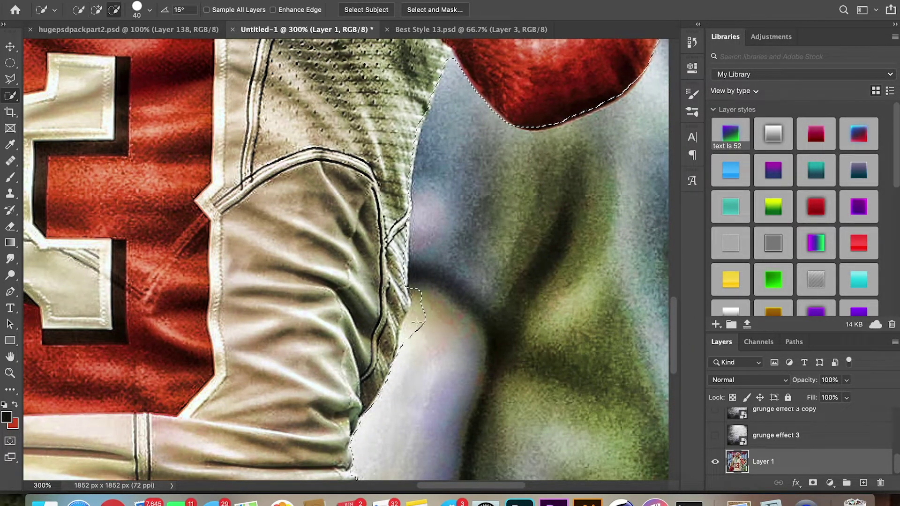
scroll(416, 323, "down", 3)
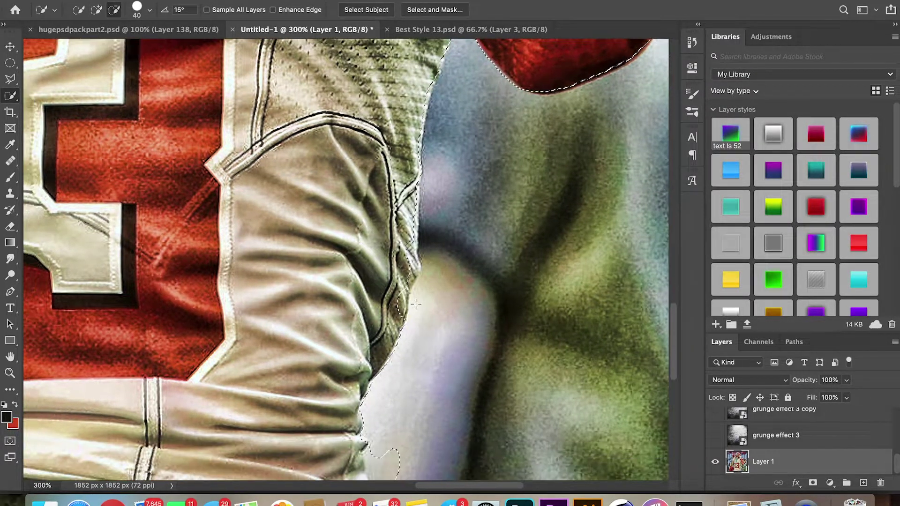
scroll(397, 360, "down", 10)
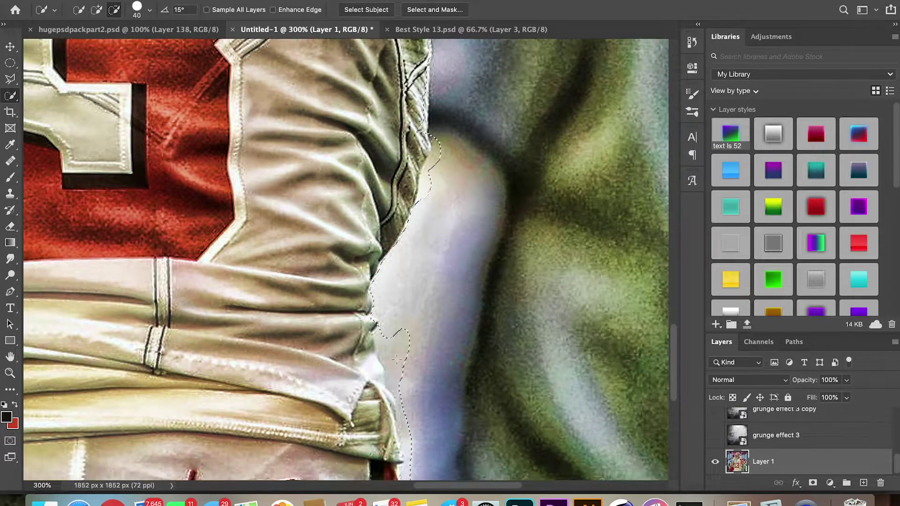
scroll(396, 359, "down", 5)
scroll(391, 359, "down", 3)
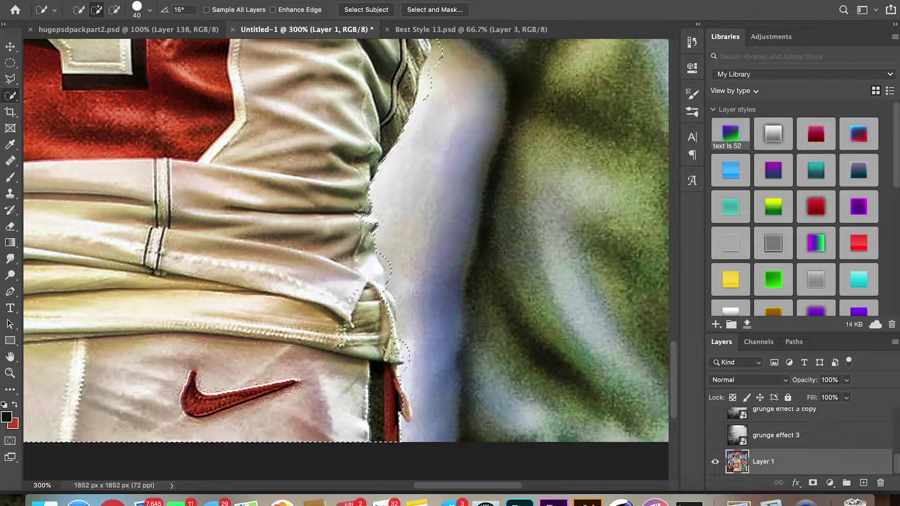
scroll(391, 358, "down", 5)
scroll(422, 360, "left", 3)
scroll(446, 361, "up", 6)
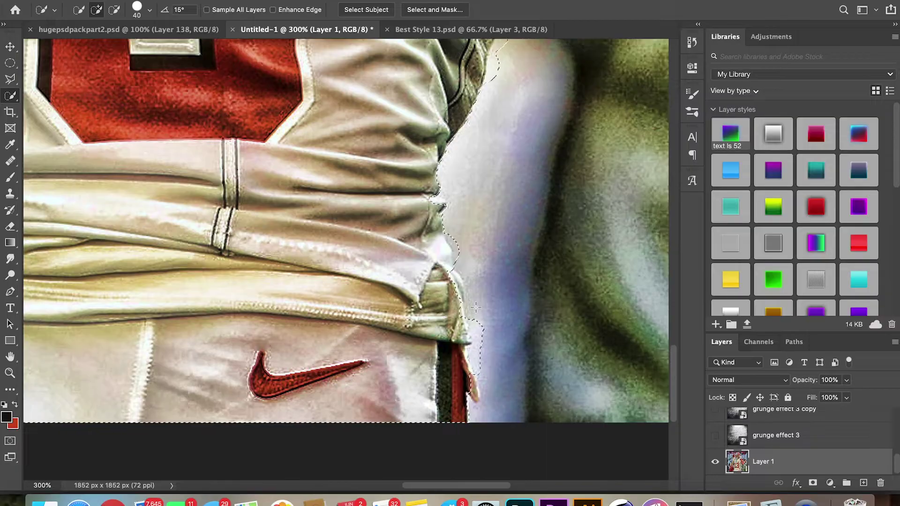
Step: Copy the selected player onto a new layer and move it to the top of the stack, above Layer 2 copy
key("super+minus")
key("super+minus")
key("super+minus")
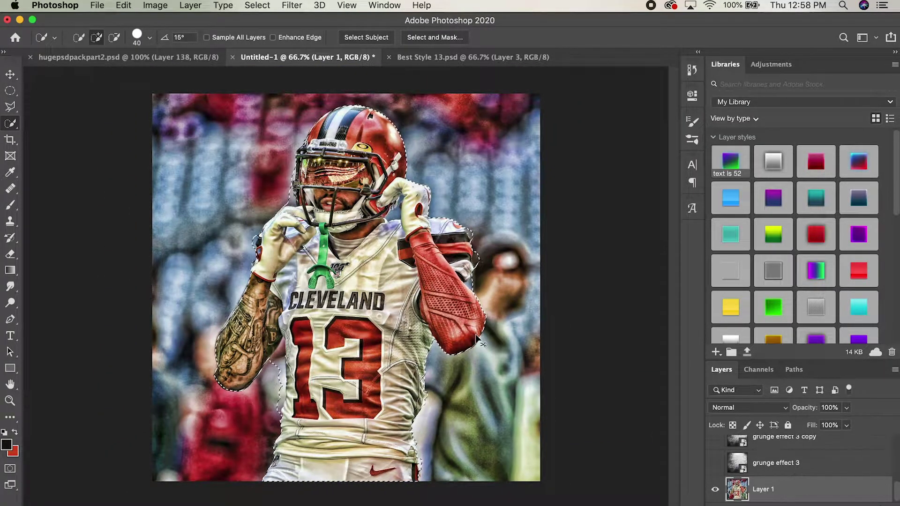
key("super+c")
key("super+v")
left_click_drag(782, 492, 787, 442)
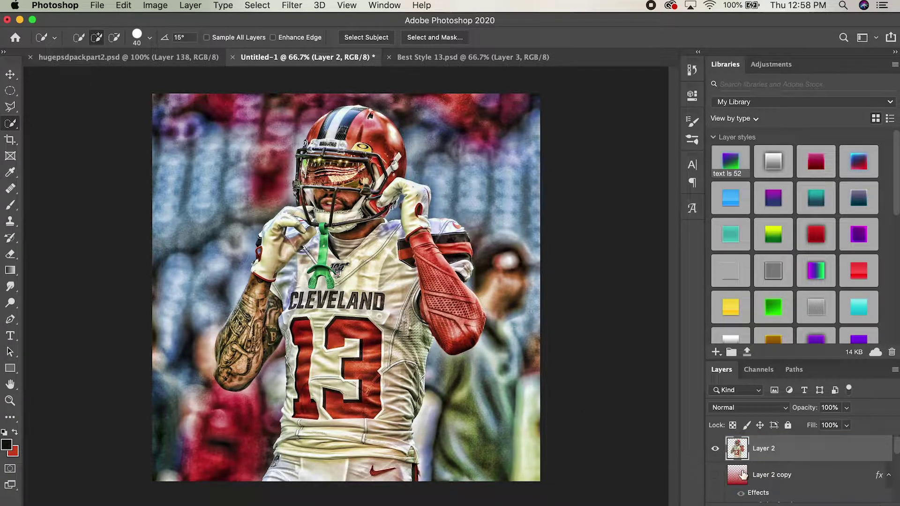
Step: Show the hidden background layers again, from Layer 2 copy down through the groups to grunge effect 3
left_click(714, 475)
scroll(715, 476, "down", 1)
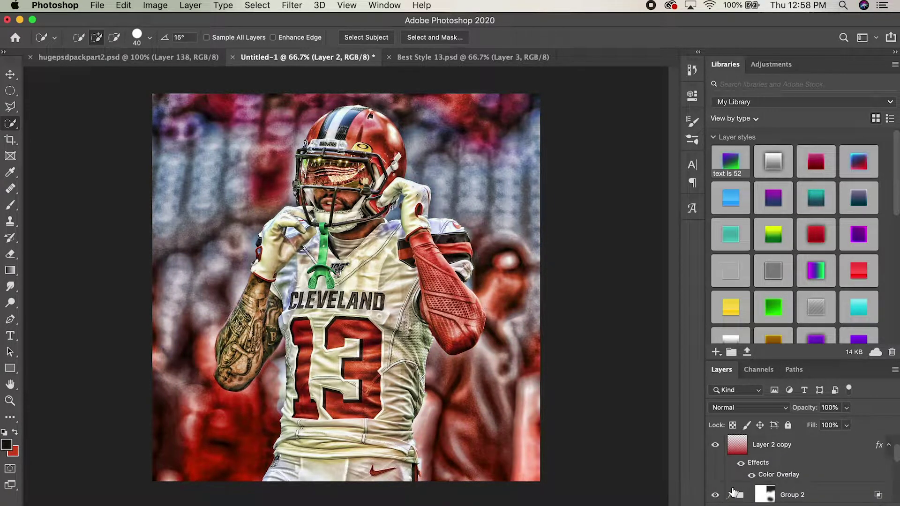
scroll(732, 492, "down", 2)
left_click(716, 489)
scroll(731, 483, "down", 3)
scroll(731, 483, "up", 4)
scroll(743, 477, "down", 3)
scroll(742, 477, "down", 3)
left_click(715, 462)
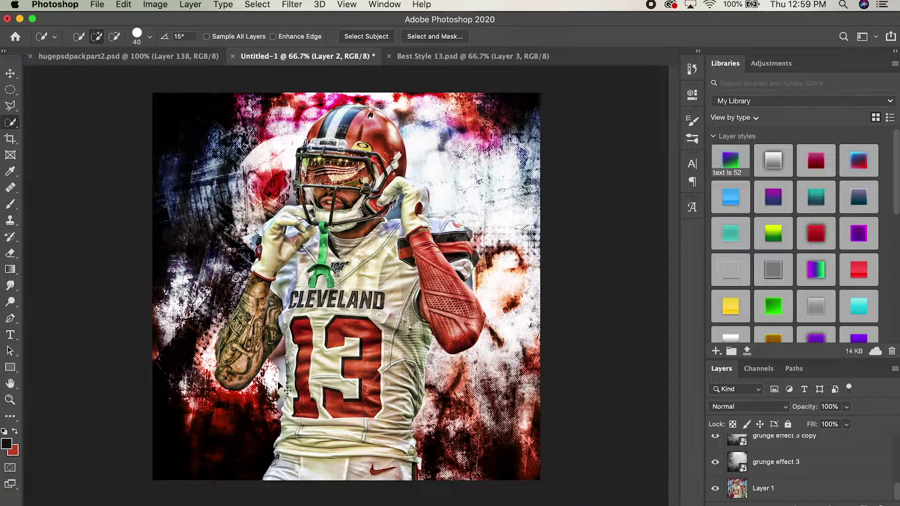
Step: Outline the leftover background between the tattooed arm and the jersey side with the Polygonal Lasso and delete it from Layer 2
key("super+equal")
key("super+equal")
key("super+equal")
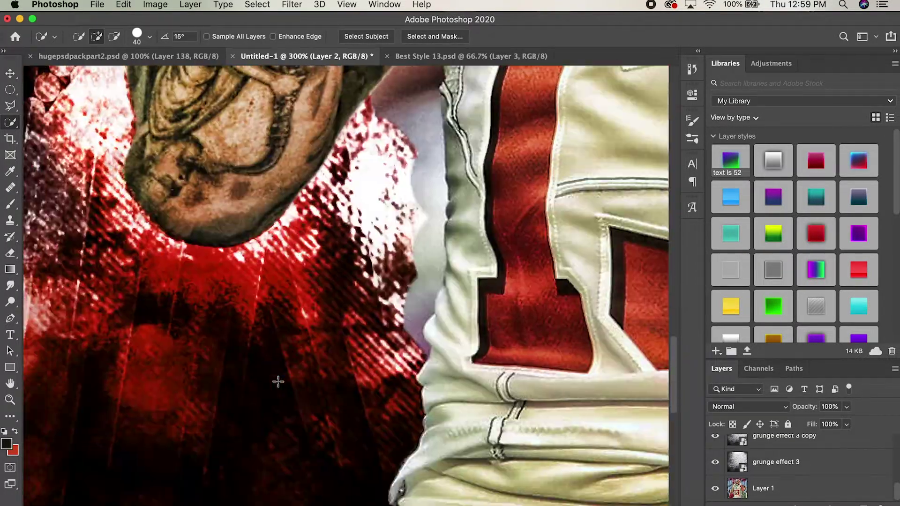
scroll(278, 382, "down", 2)
scroll(278, 382, "right", 2)
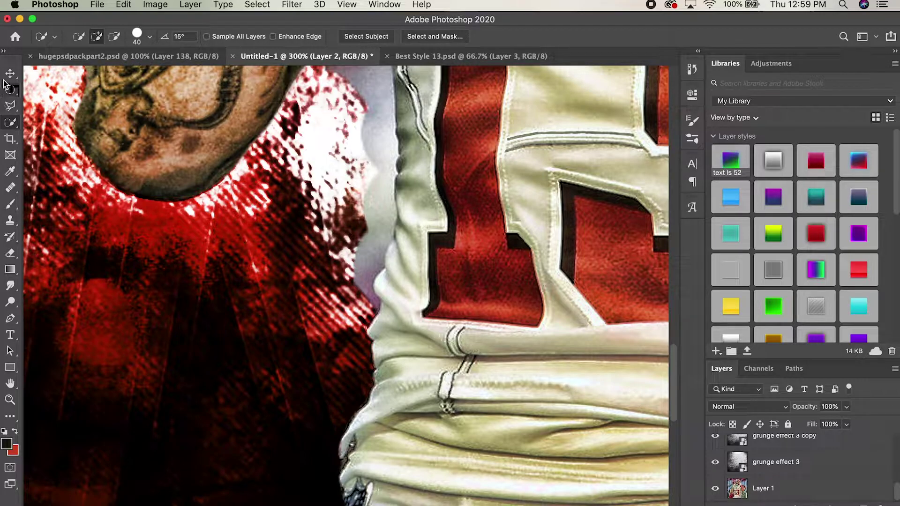
left_click(10, 106)
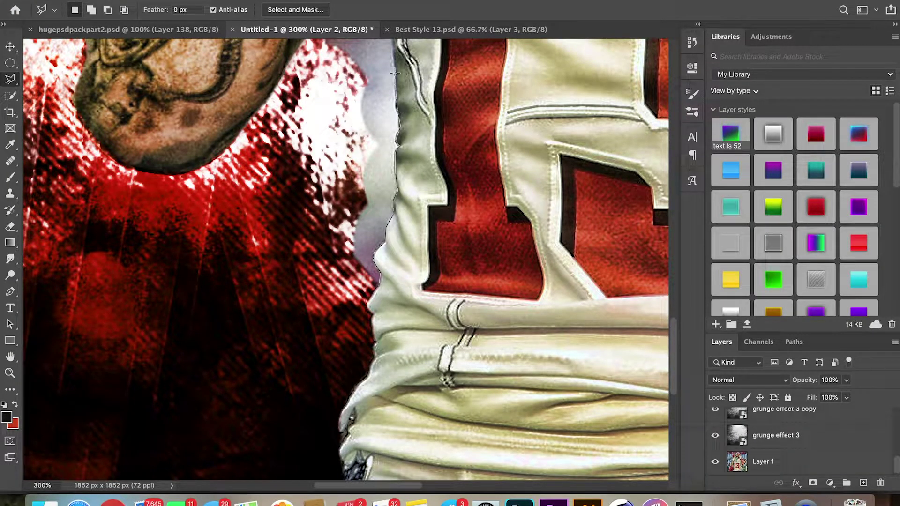
scroll(395, 73, "up", 3)
scroll(381, 72, "up", 5)
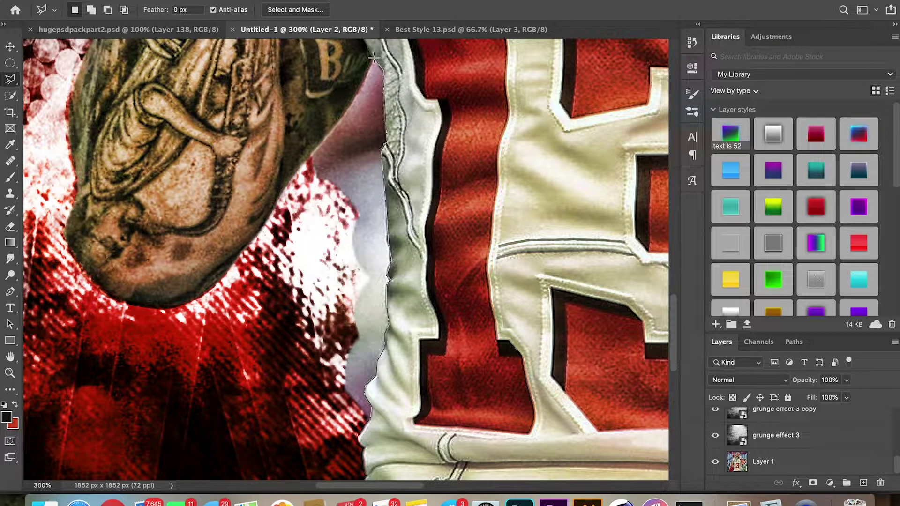
scroll(324, 148, "left", 3)
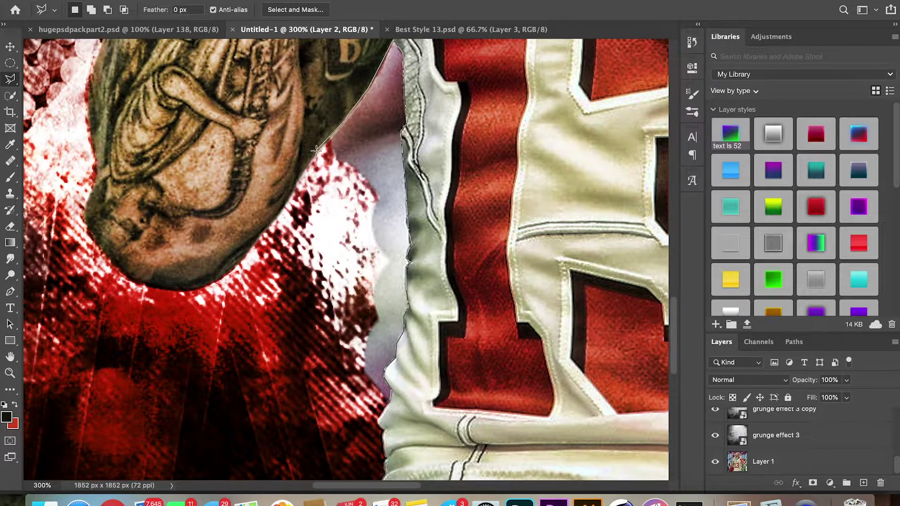
scroll(312, 154, "down", 5)
scroll(302, 163, "right", 2)
scroll(302, 166, "left", 4)
scroll(301, 172, "down", 2)
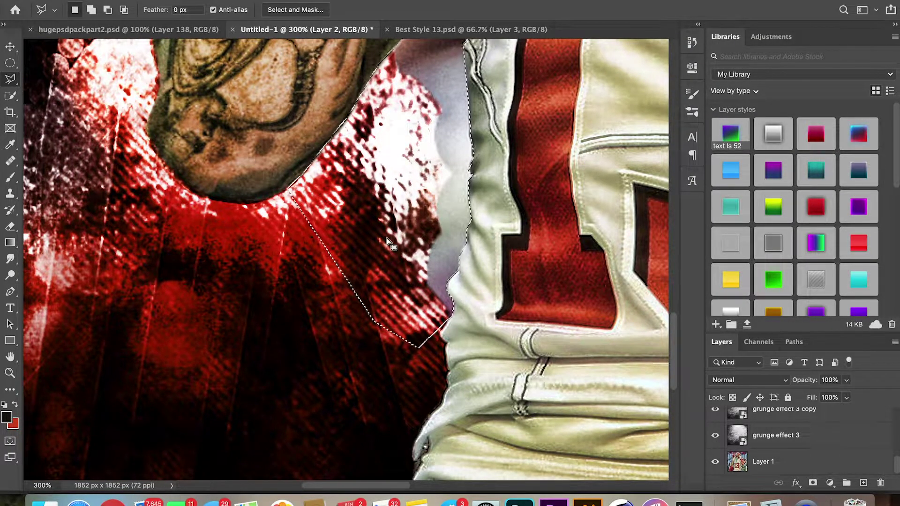
key("super+1")
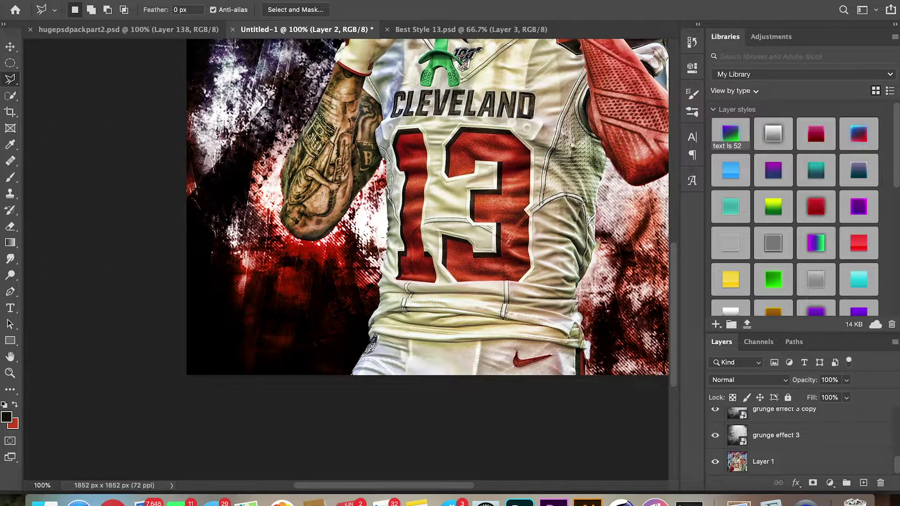
Step: Outline the white background fringe beside the pants at the hip with the Polygonal Lasso and delete it
scroll(387, 237, "right", 5)
key("super+equal")
key("super+equal")
scroll(469, 304, "right", 2)
scroll(468, 305, "down", 2)
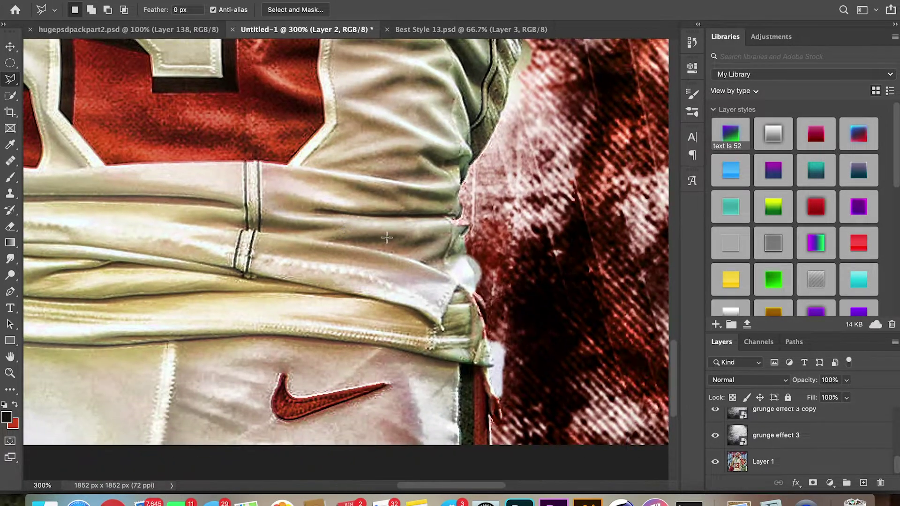
scroll(530, 388, "down", 4)
left_click(481, 331)
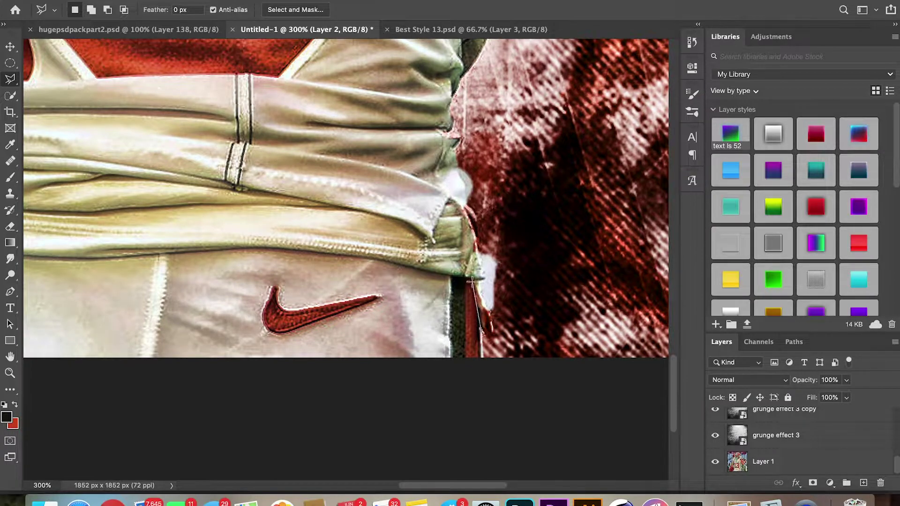
left_click(479, 255)
left_click(523, 259)
left_click(529, 388)
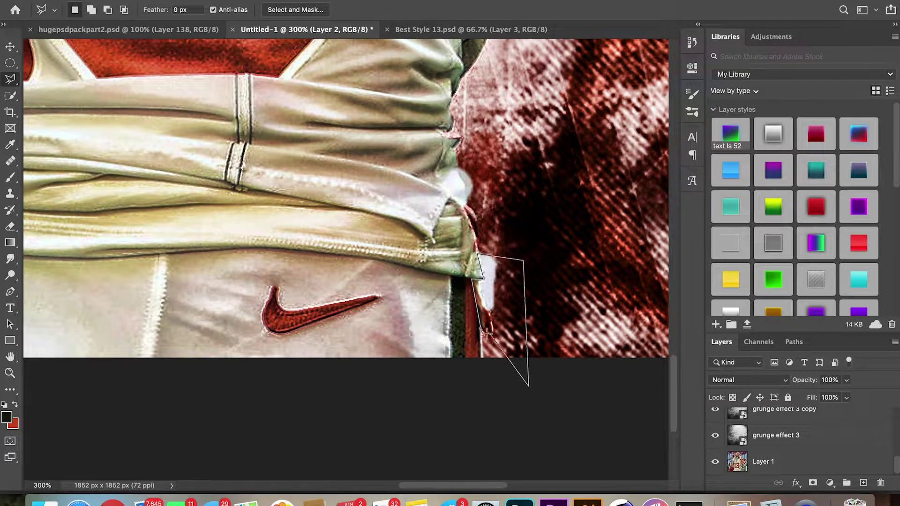
left_click(482, 333)
scroll(443, 216, "down", 6)
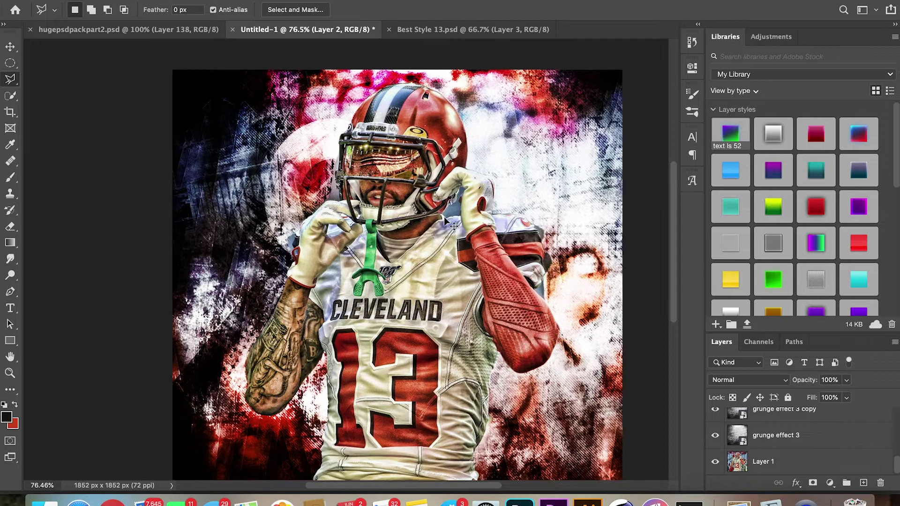
Step: Outline the blue background gap between the helmet's chin area and the raised glove, and delete it
scroll(443, 216, "up", 6)
left_click(436, 246)
left_click(423, 229)
left_click(462, 192)
left_click(478, 171)
left_click(485, 156)
left_click(492, 123)
left_click(511, 131)
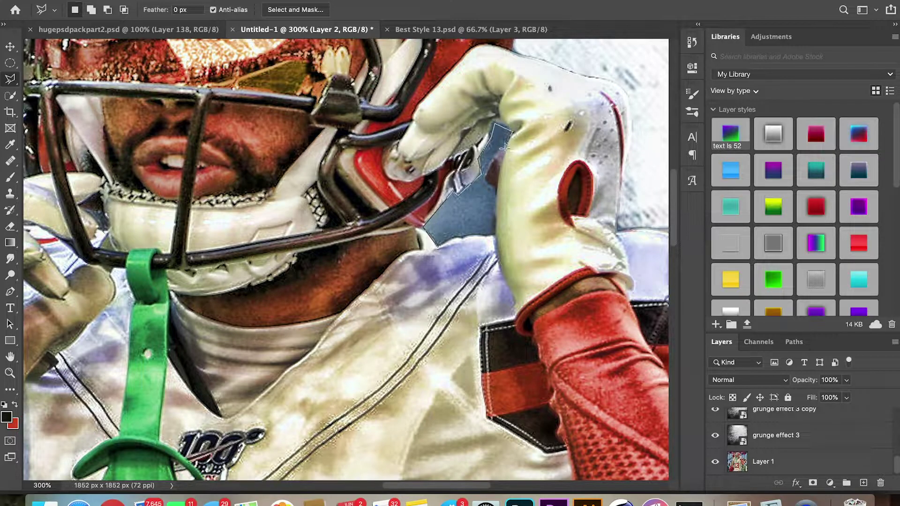
left_click(503, 149)
left_click(495, 235)
left_click(437, 245)
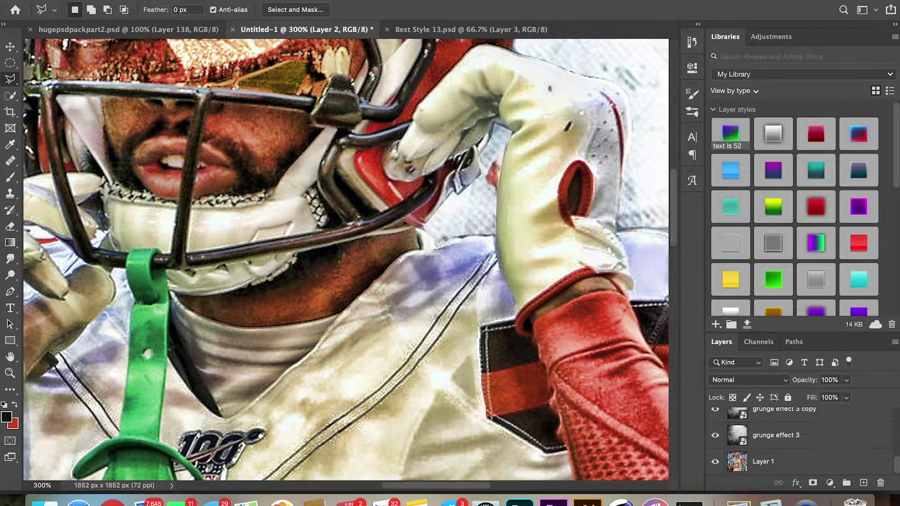
Step: Outline and remove the leftover background patch between the shoulder pad and the red sleeve, and view the whole canvas without saving
scroll(484, 264, "down", 10)
scroll(484, 264, "right", 10)
scroll(484, 263, "up", 10)
scroll(485, 264, "right", 7)
left_click(462, 400)
left_click(424, 361)
left_click(477, 321)
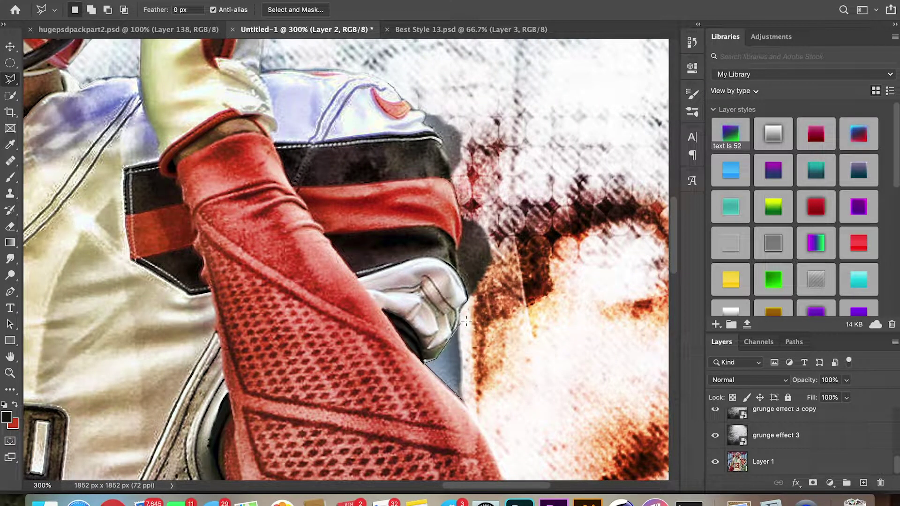
left_click(461, 399)
key("super+s")
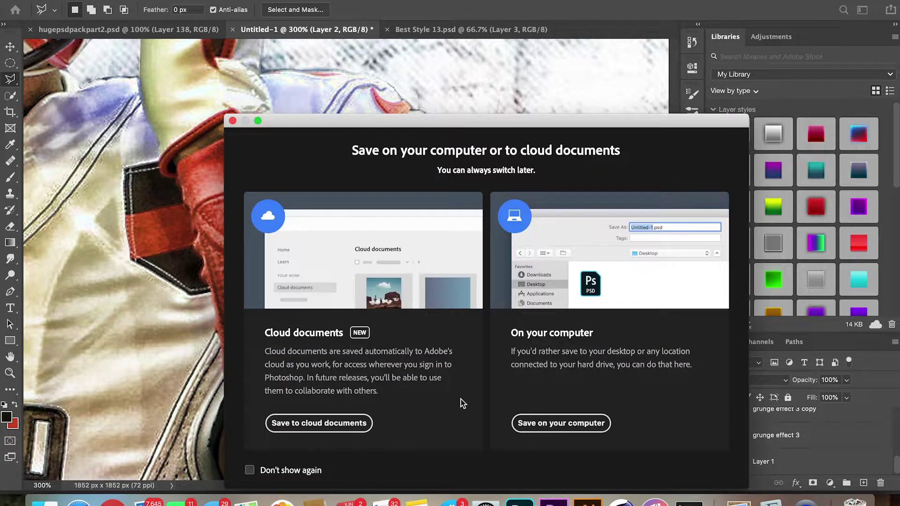
left_click(232, 122)
key("super+0")
Step: Copy the 125effect copy layer from Best Style 13.psd to the top of the Untitled-1 document
key("ctrl+Tab")
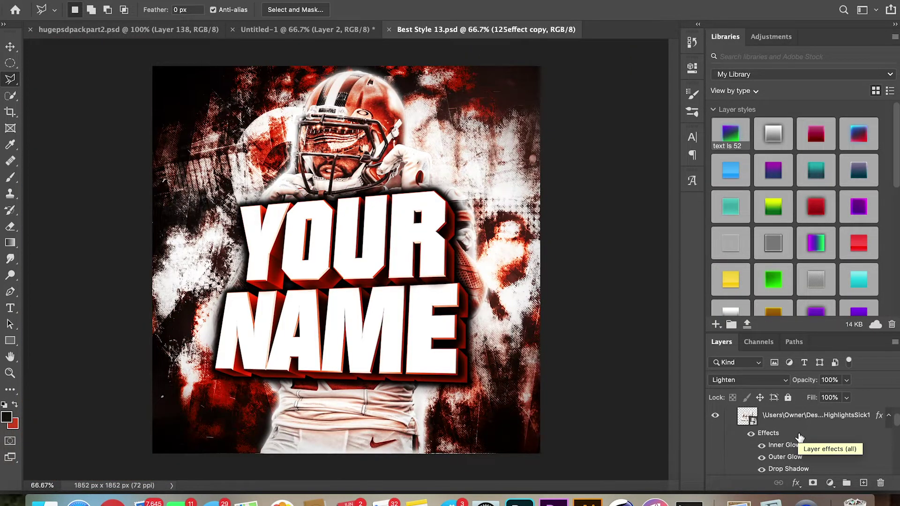
scroll(800, 437, "down", 5)
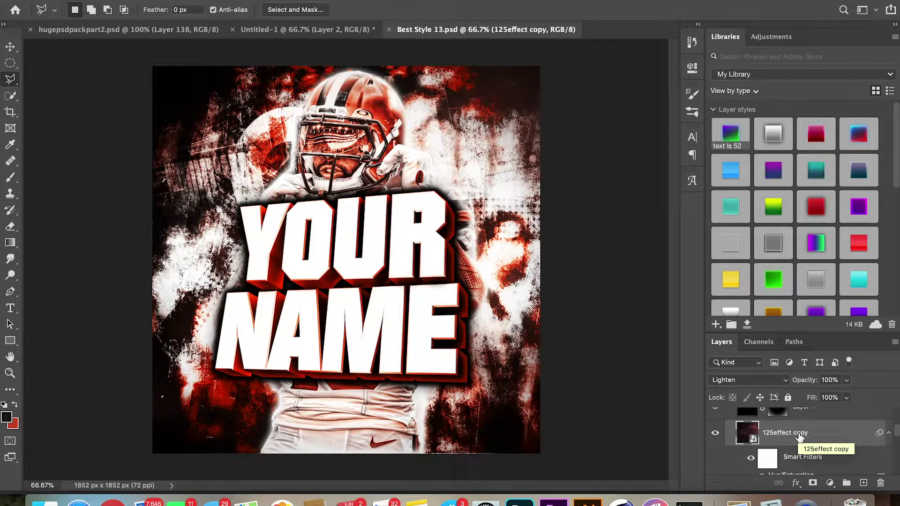
left_click(298, 35)
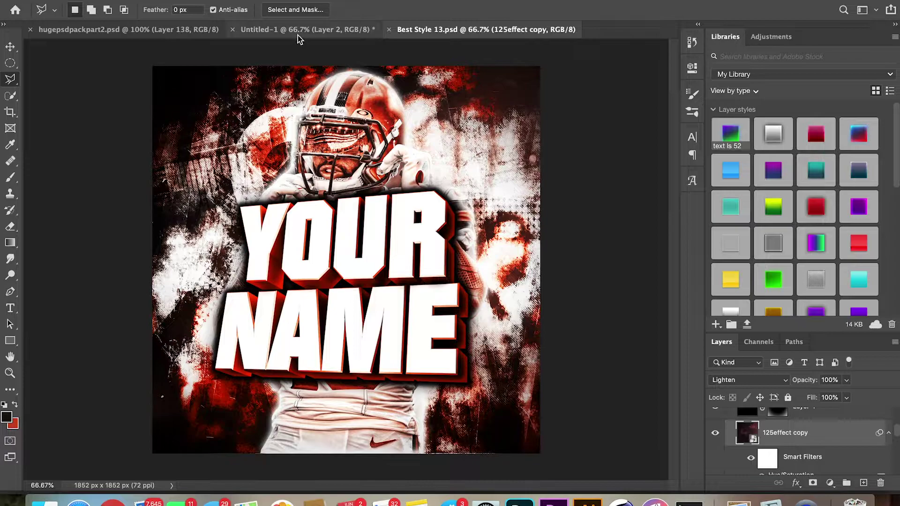
left_click_drag(566, 370, 566, 370)
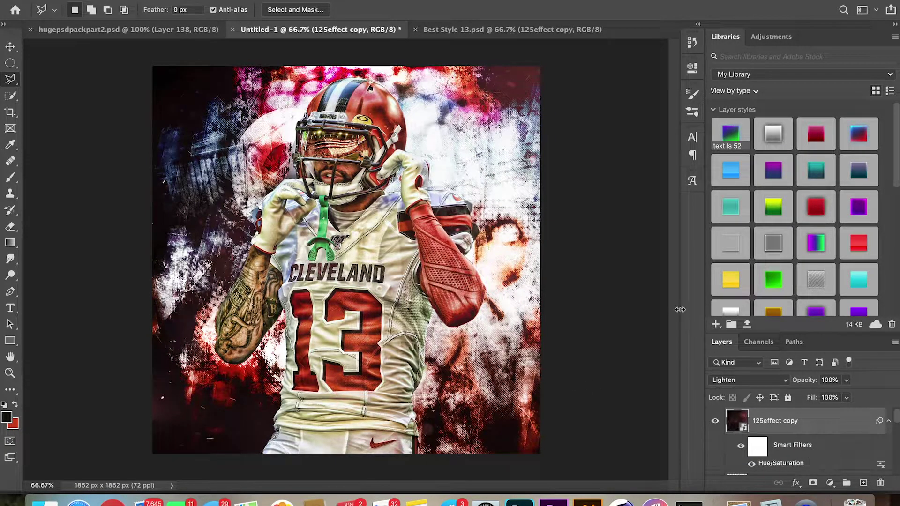
Step: Copy the masked black vignette, Layer 4, from Best Style 13.psd into Untitled-1 and compare the image with it hidden and shown
left_click(497, 31)
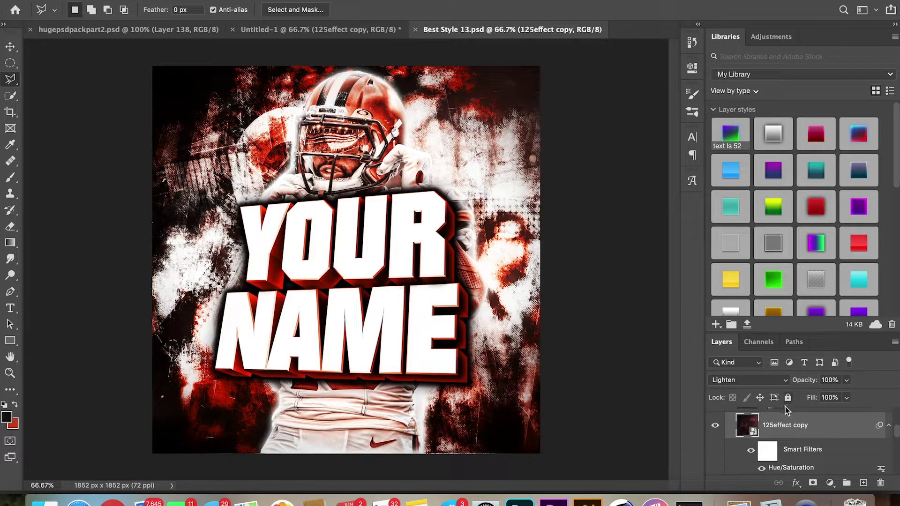
scroll(787, 425, "down", 3)
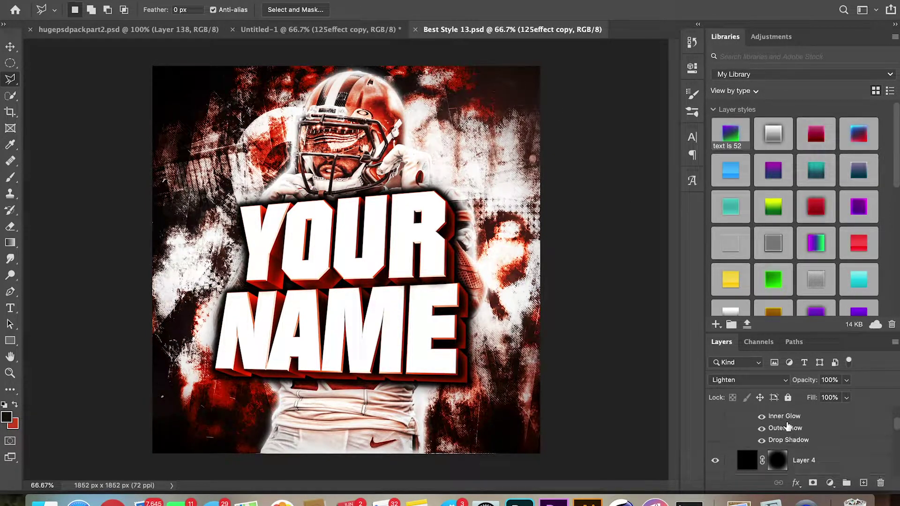
left_click(817, 460)
left_click_drag(310, 55, 626, 406)
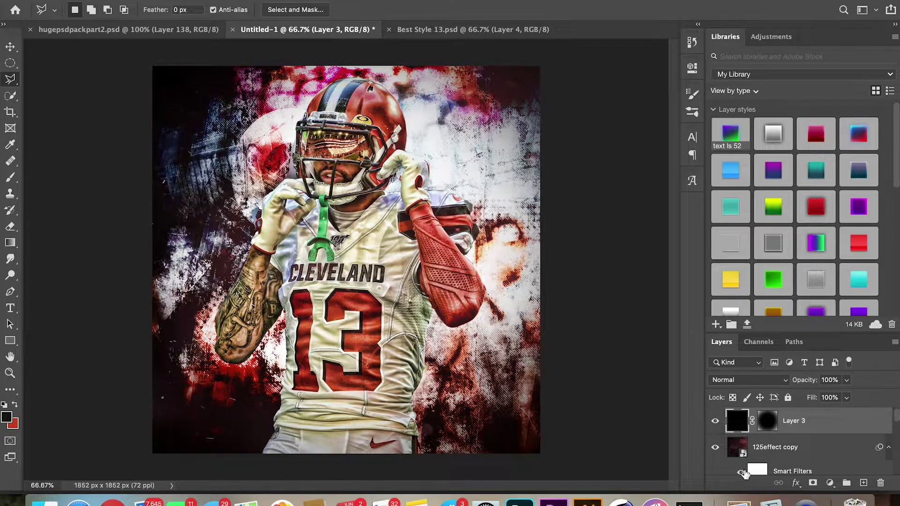
left_click(716, 421)
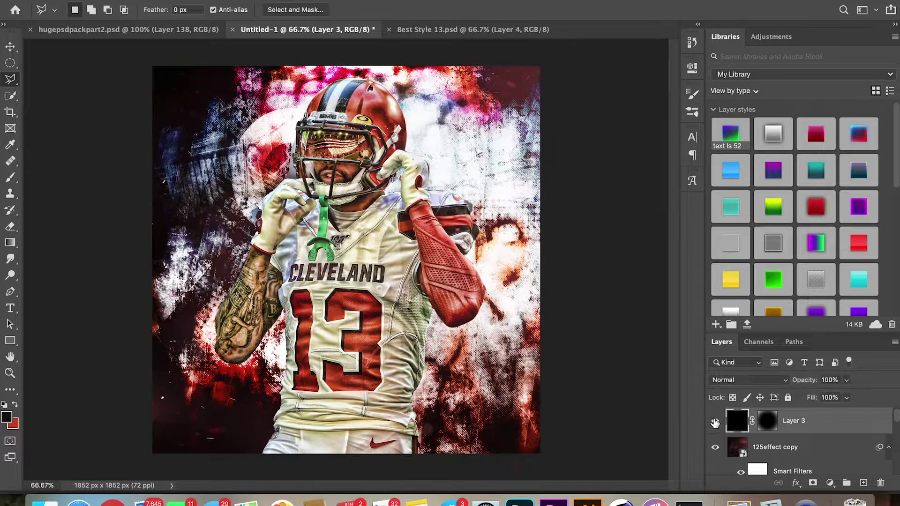
left_click(715, 421)
Step: Expand the cc group in Best Style 13.psd and examine its adjustment layers
left_click(452, 30)
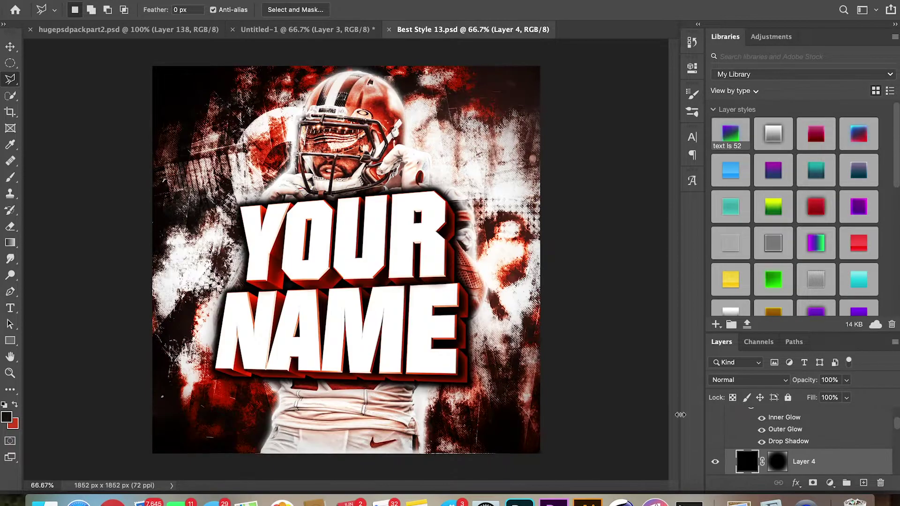
left_click(783, 441)
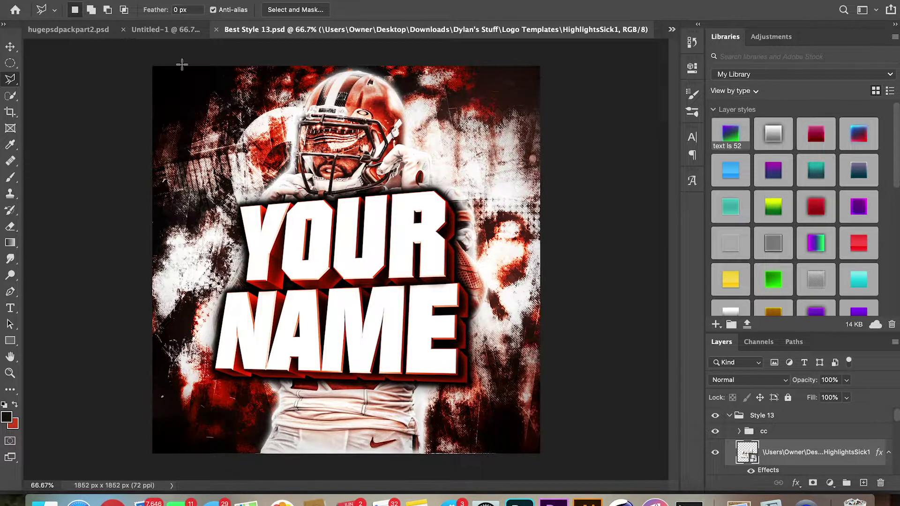
left_click(745, 431)
left_click(738, 430)
scroll(756, 444, "down", 3)
scroll(755, 445, "down", 3)
scroll(745, 444, "up", 2)
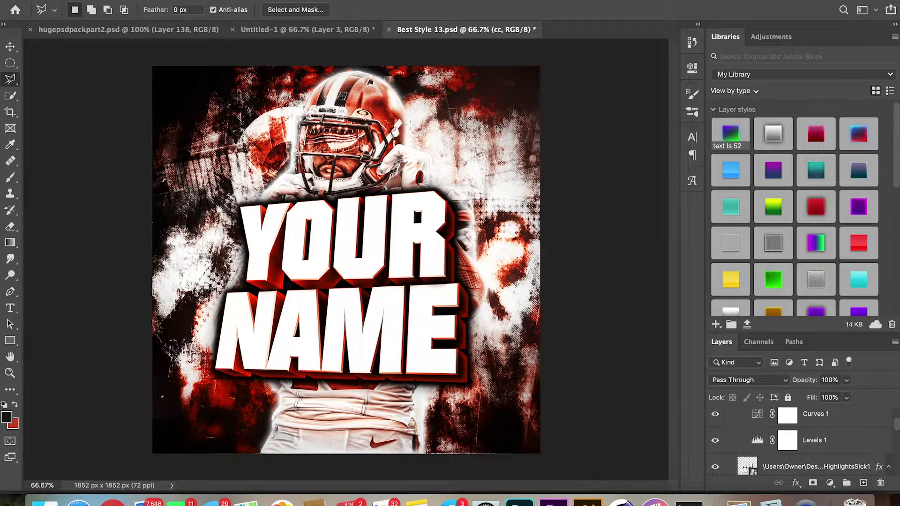
Step: Add a Levels adjustment above Layer 3 in Untitled-1 with the white input level at 241, and compare before and after
left_click(298, 29)
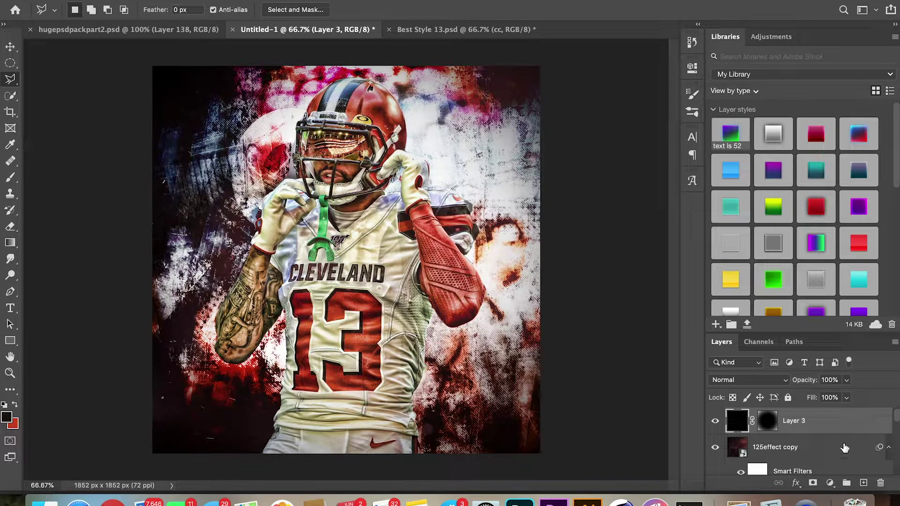
left_click(834, 480)
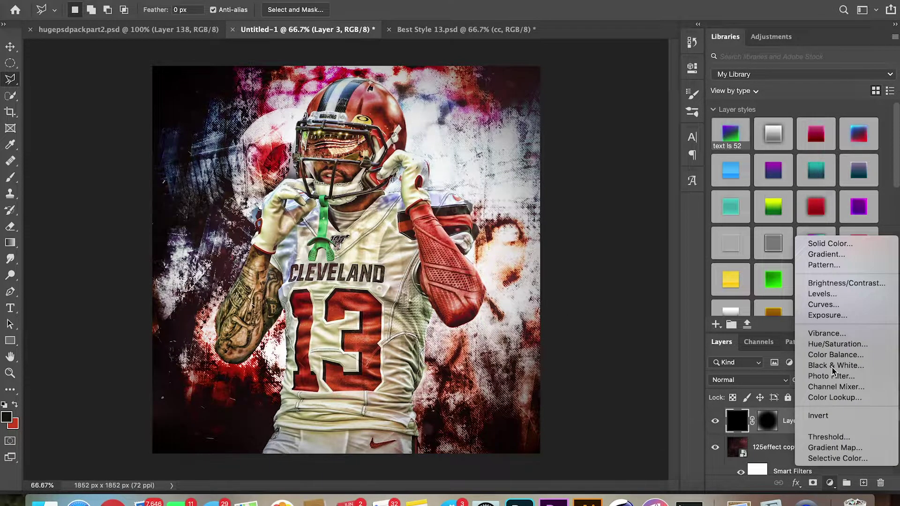
left_click(822, 294)
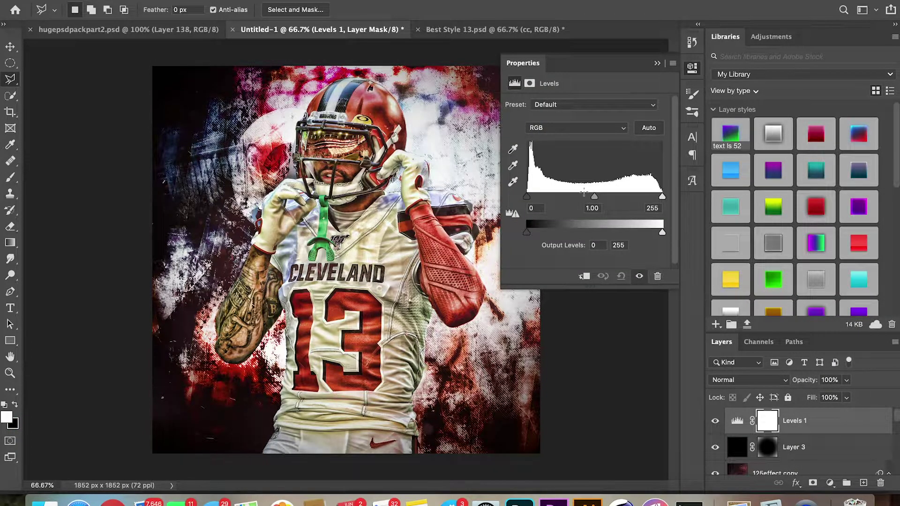
mouse_move(594, 197)
left_mouse_down()
mouse_move(582, 188)
mouse_move(596, 199)
left_mouse_up()
left_click_drag(664, 196, 656, 198)
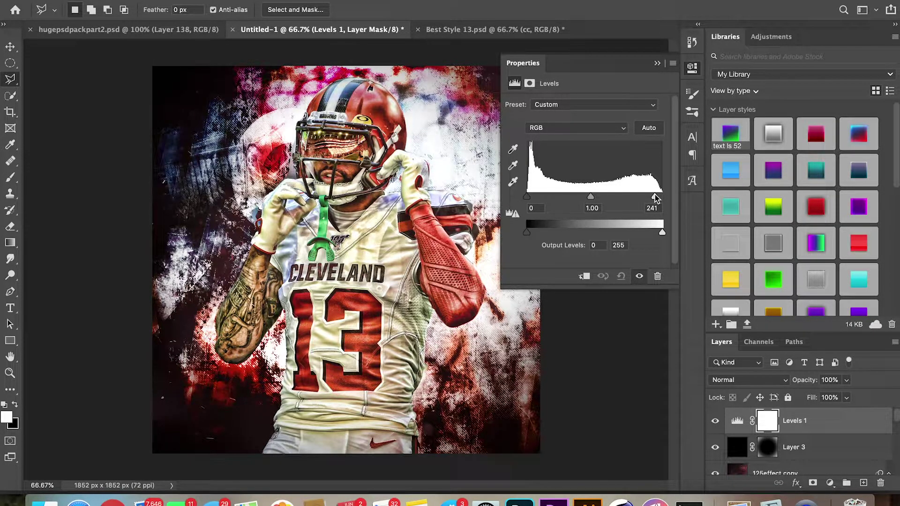
left_click(693, 72)
left_click(714, 422)
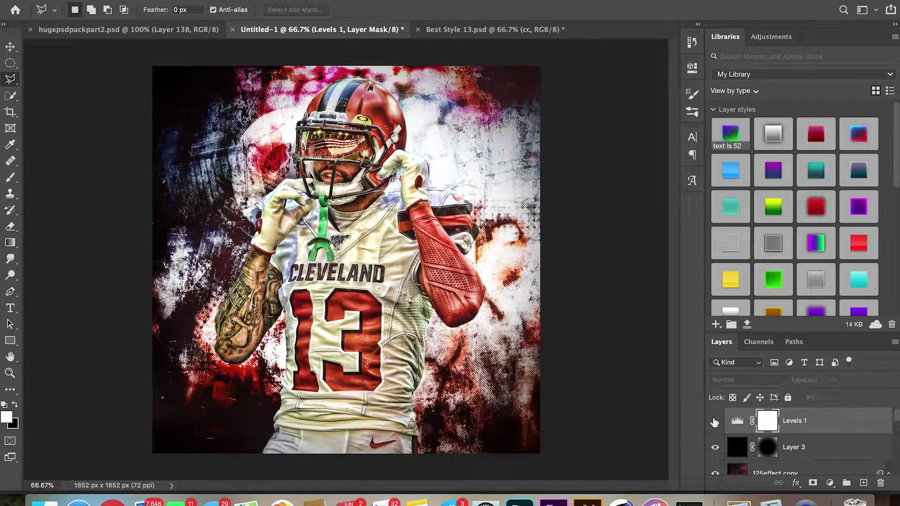
left_click(715, 422)
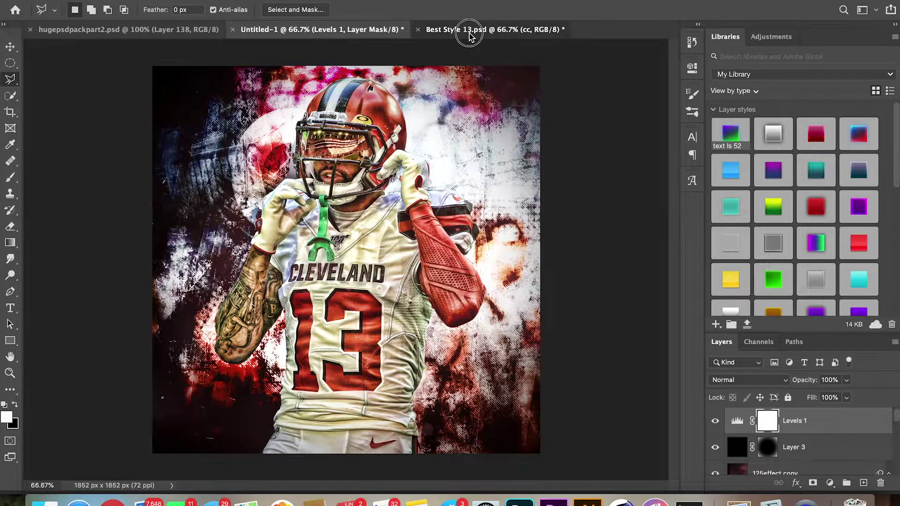
Step: Check Curves 1 in Best Style 13.psd, add a Curves adjustment in Untitled-1 with slightly raised midtones, and compare before and after
left_click(468, 33)
scroll(802, 443, "down", 5)
scroll(802, 443, "up", 2)
left_click(802, 440)
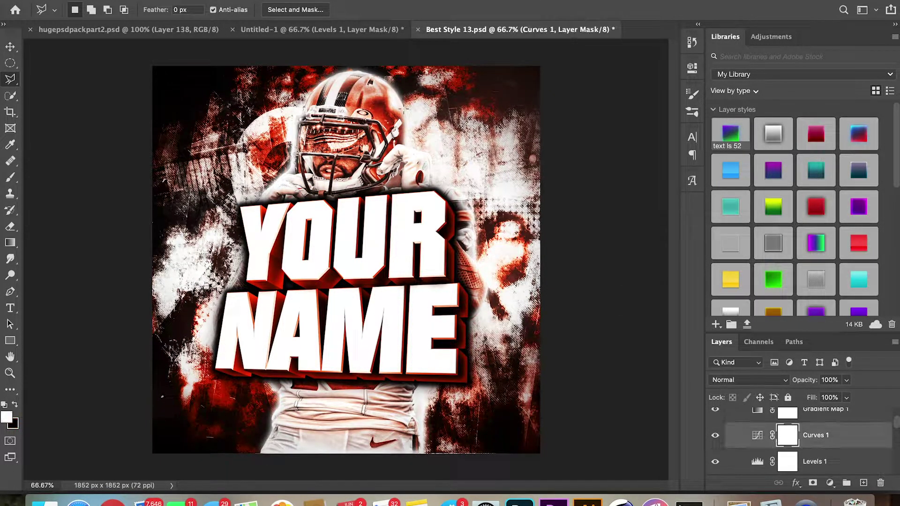
left_click(341, 29)
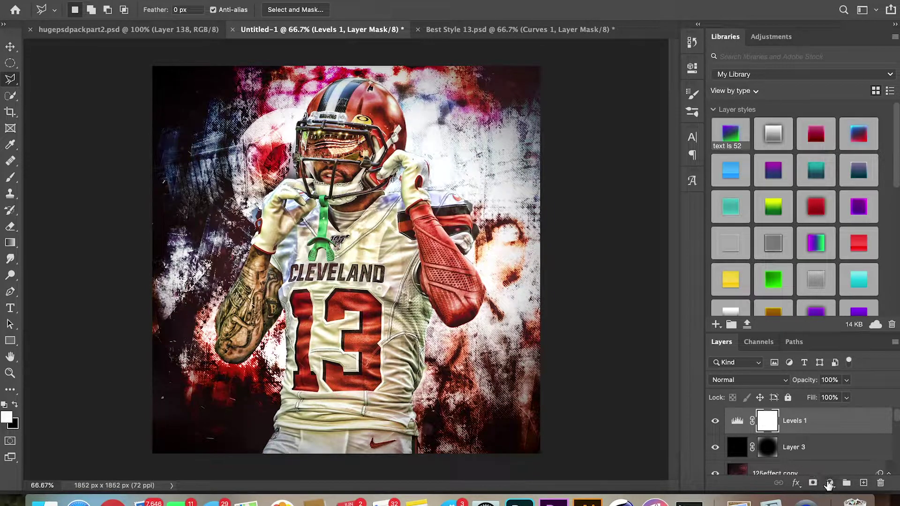
left_click(830, 483)
left_click(842, 306)
left_click_drag(588, 206, 593, 189)
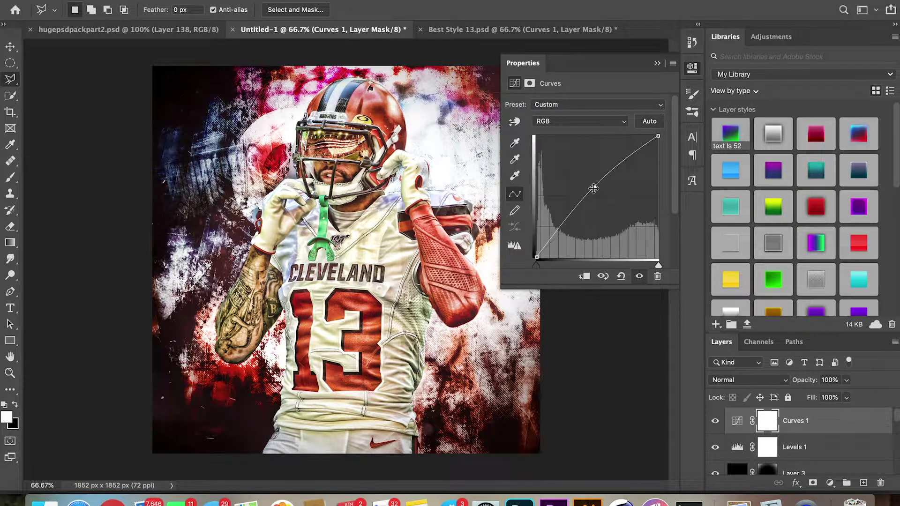
left_click(691, 70)
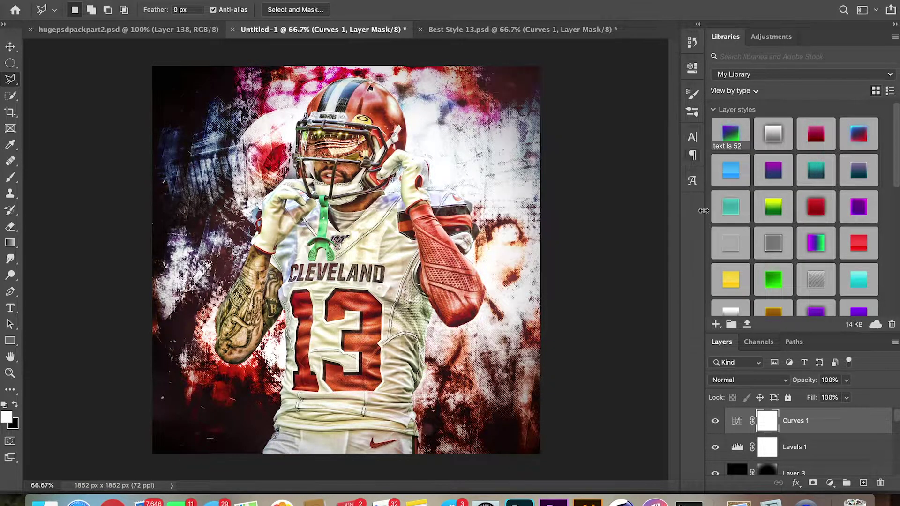
left_click(715, 421)
left_click(715, 421)
Step: Check the Gradient Map 1 layer in Best Style 13.psd and add a Gradient Map adjustment above Curves 1 in Untitled-1
left_click(523, 34)
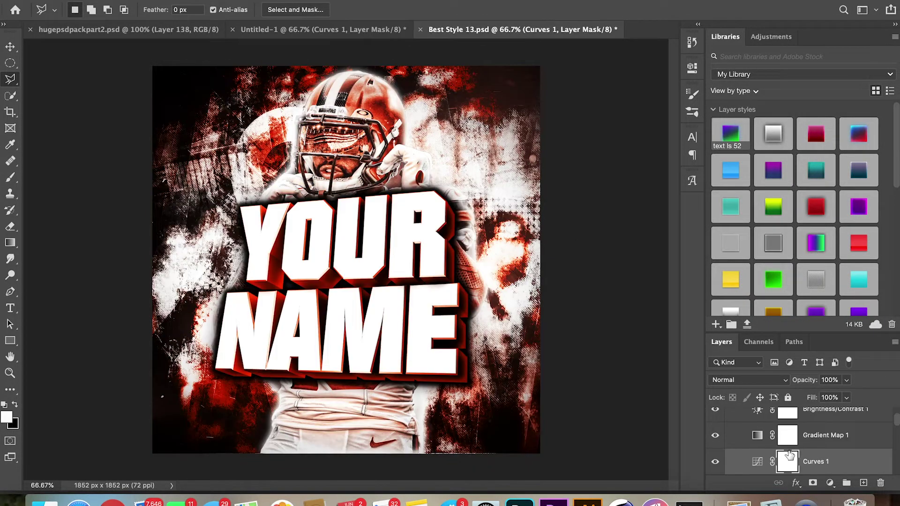
left_click(812, 443)
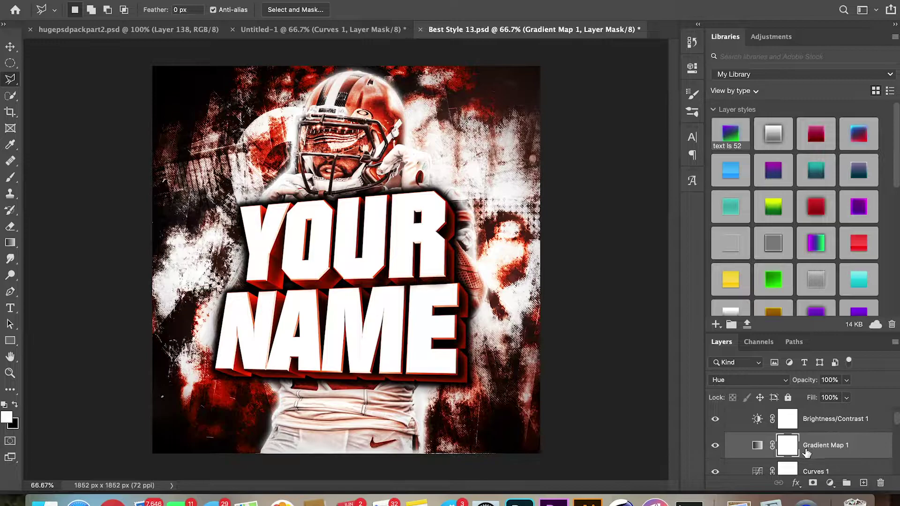
left_click(301, 26)
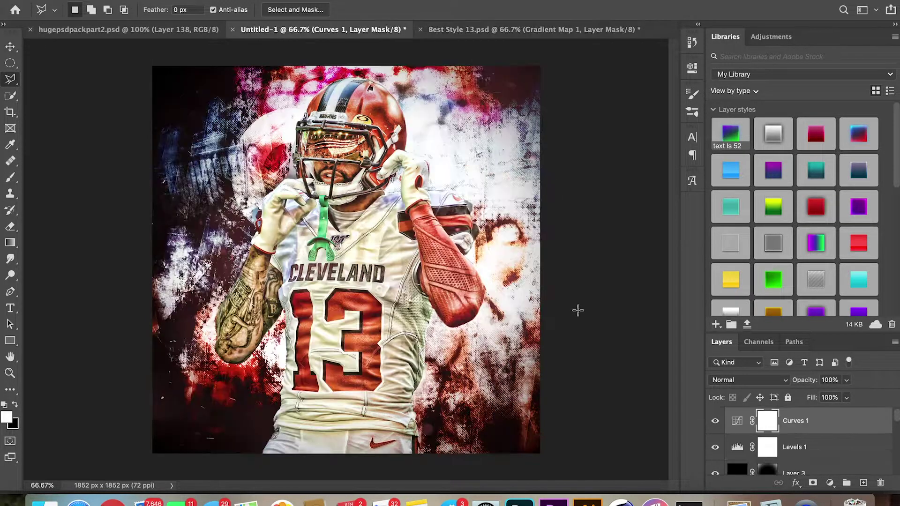
left_click(830, 482)
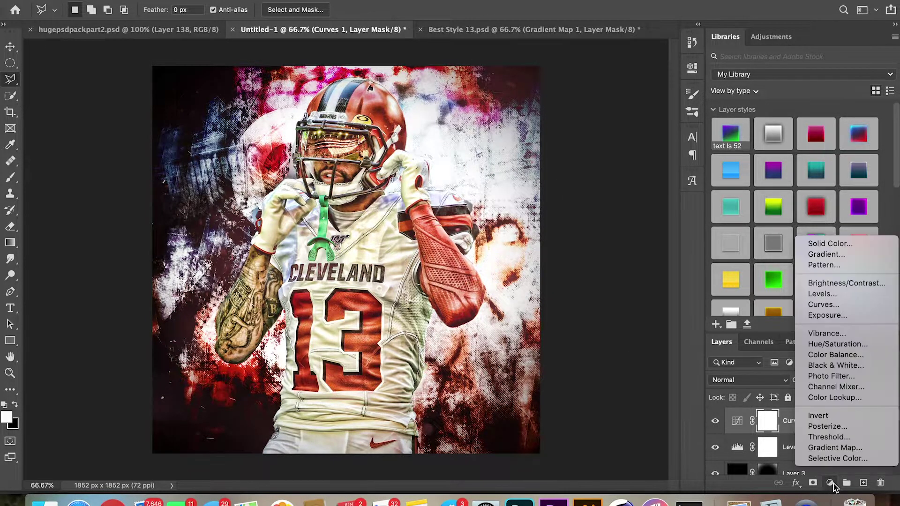
left_click(837, 448)
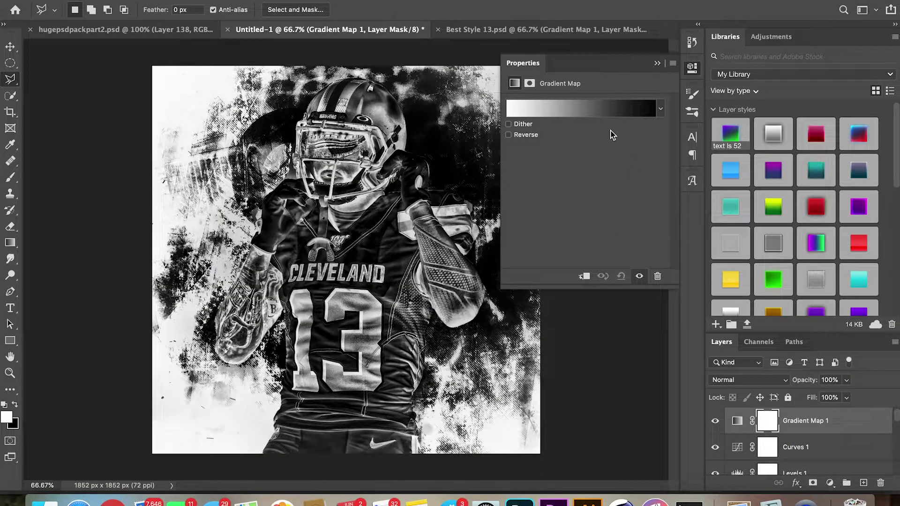
Step: Set the gradient map's color stop at location 0% to orange-red ff5400, keeping black at the other end
left_click(655, 113)
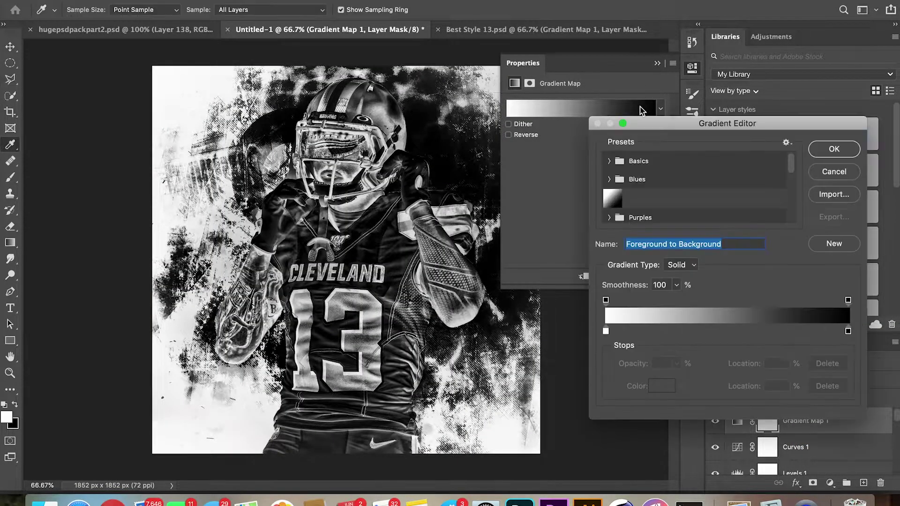
left_click(606, 331)
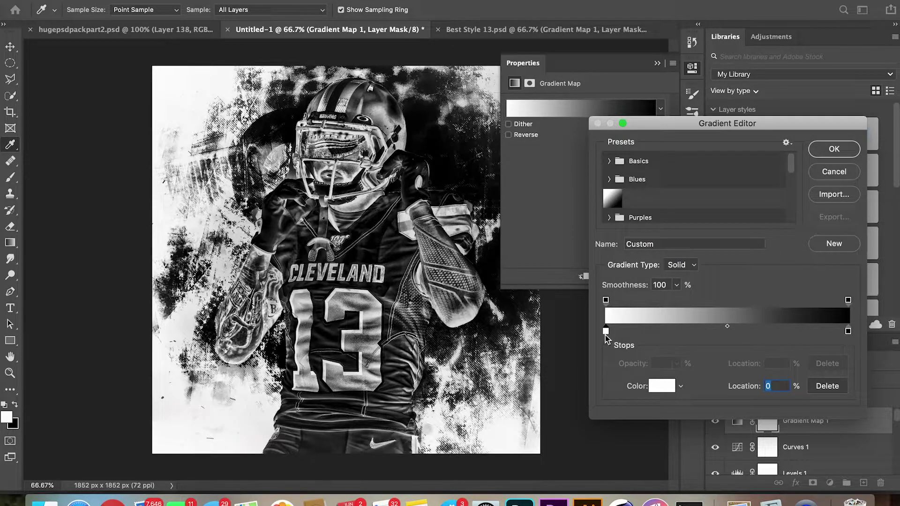
left_click(660, 386)
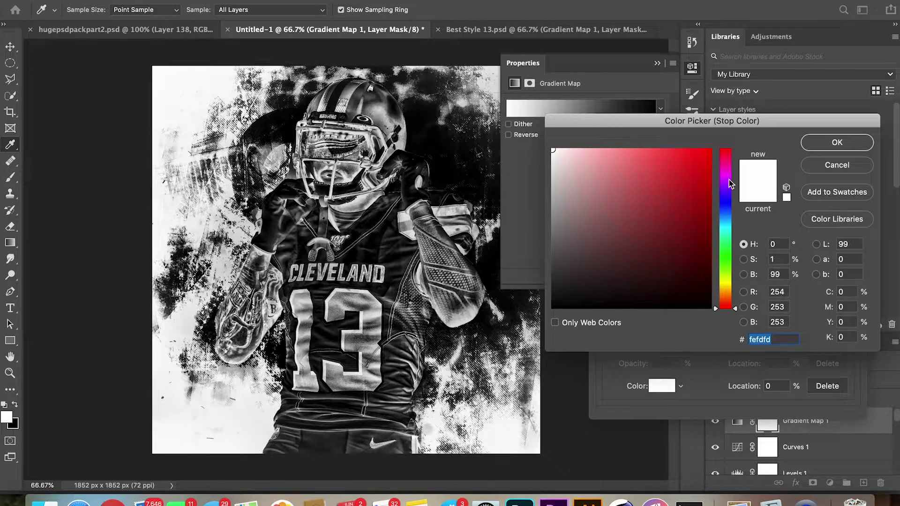
left_click(726, 163)
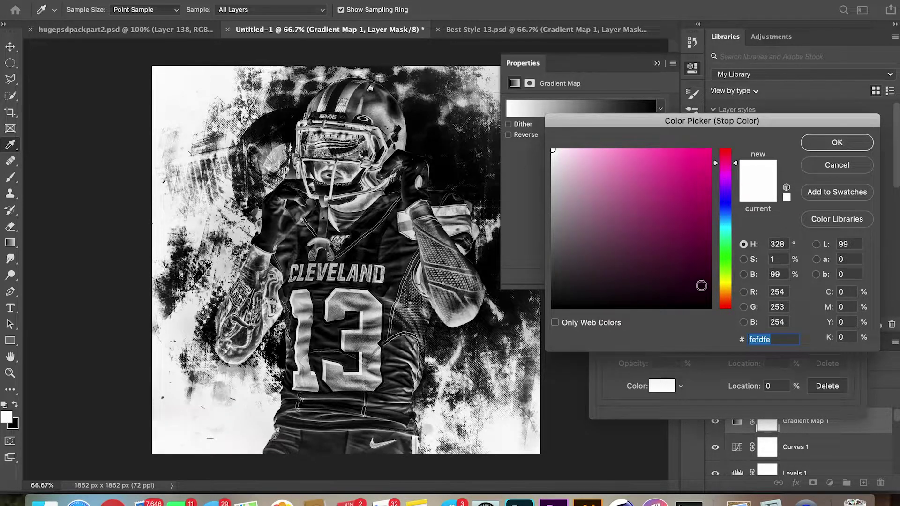
left_click(722, 296)
left_click_drag(723, 298, 726, 300)
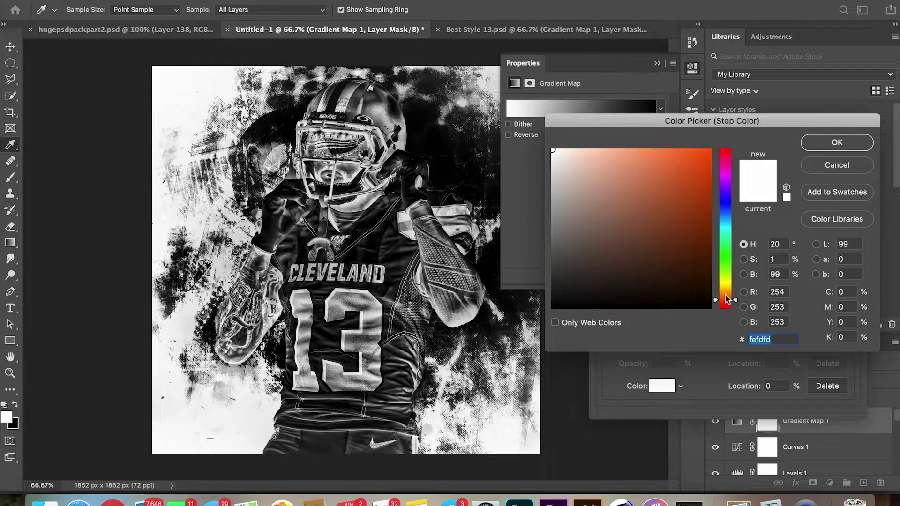
left_click(710, 148)
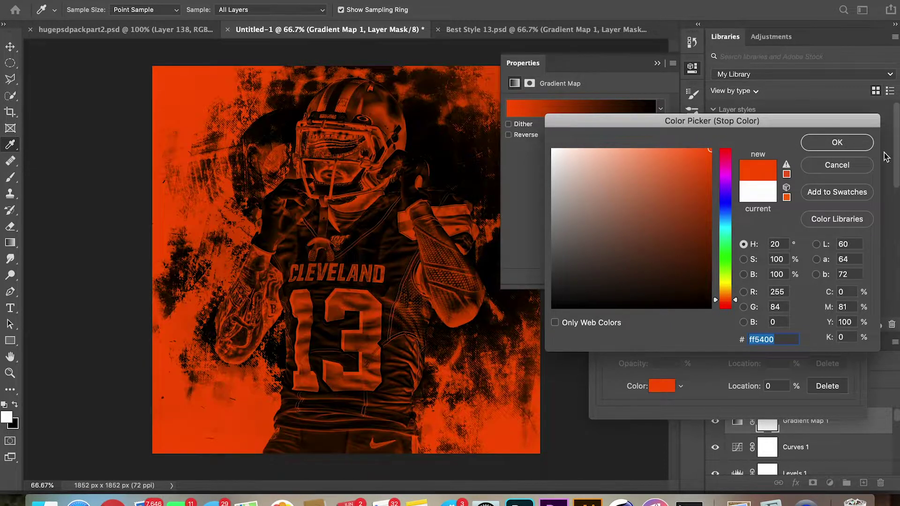
left_click(844, 143)
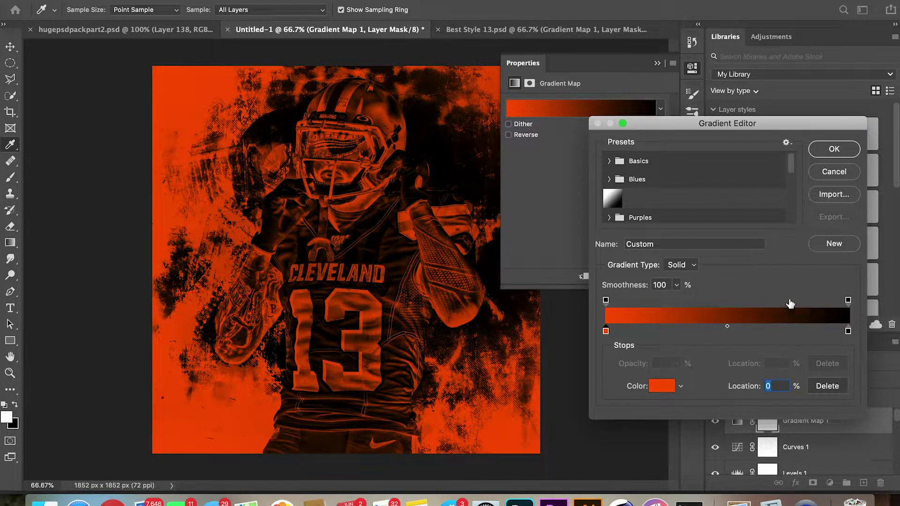
left_click(825, 150)
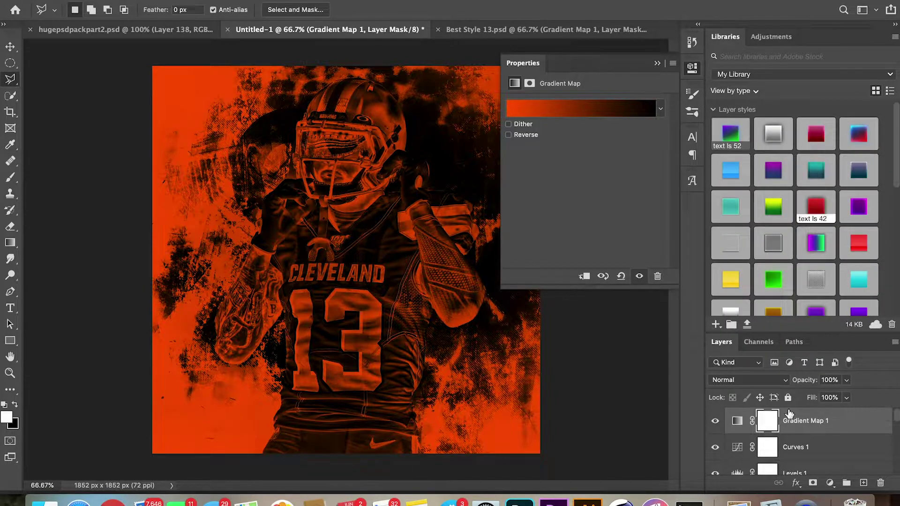
Step: Set Gradient Map 1 in Untitled-1 to the Hue blend mode used in Best Style 13.psd, and compare before and after
left_click(544, 29)
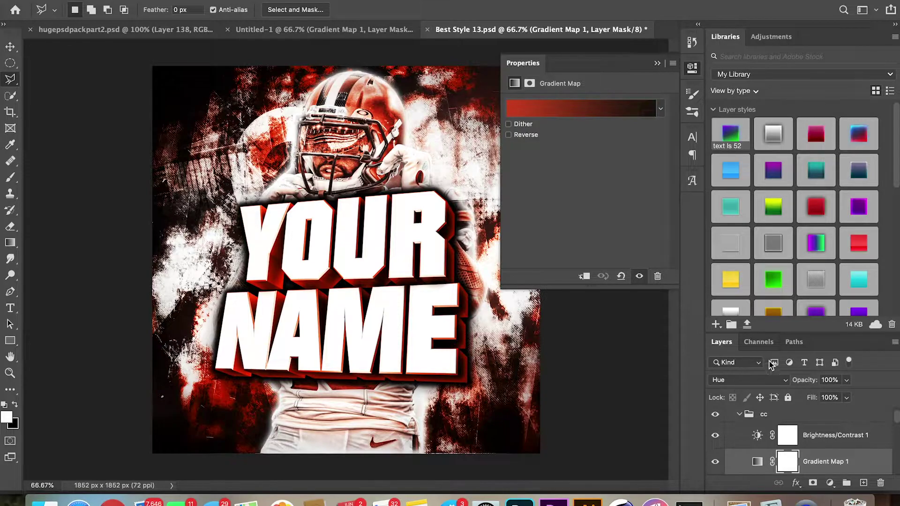
left_click(403, 29)
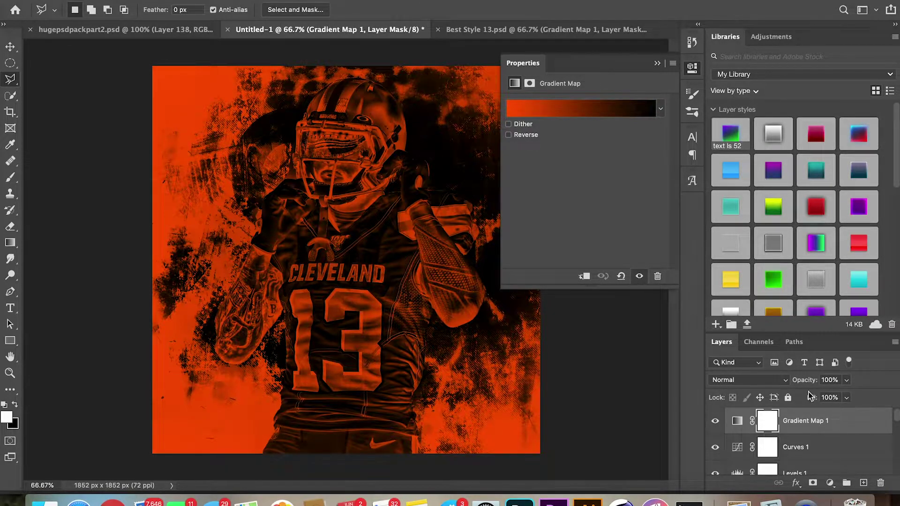
left_click(750, 380)
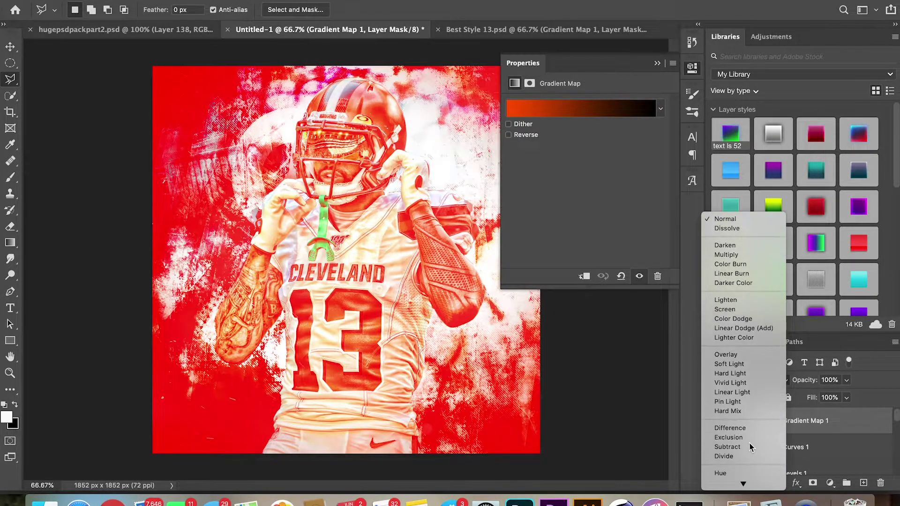
left_click(734, 474)
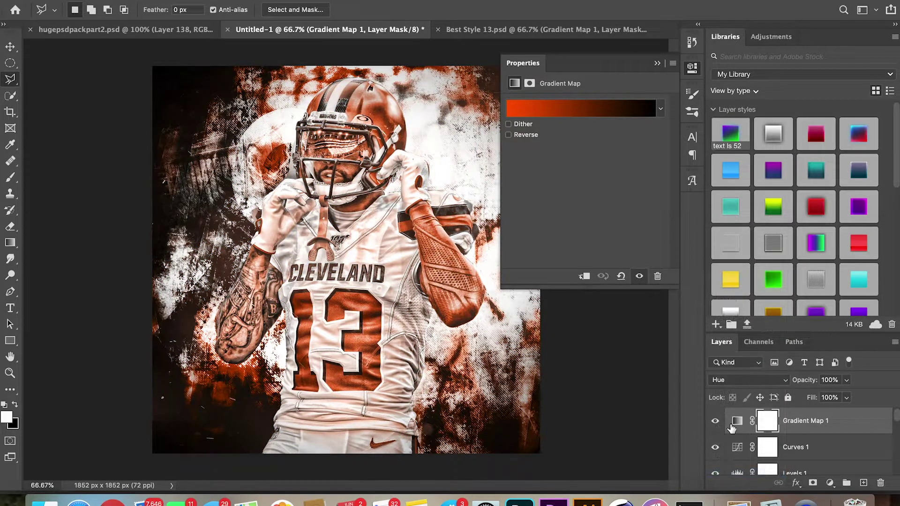
left_click(715, 421)
left_click(714, 421)
Step: Check the adjustments in Best Style 13.psd and add a Brightness/Contrast adjustment above Gradient Map 1 in Untitled-1 with brightness 13
left_click(520, 29)
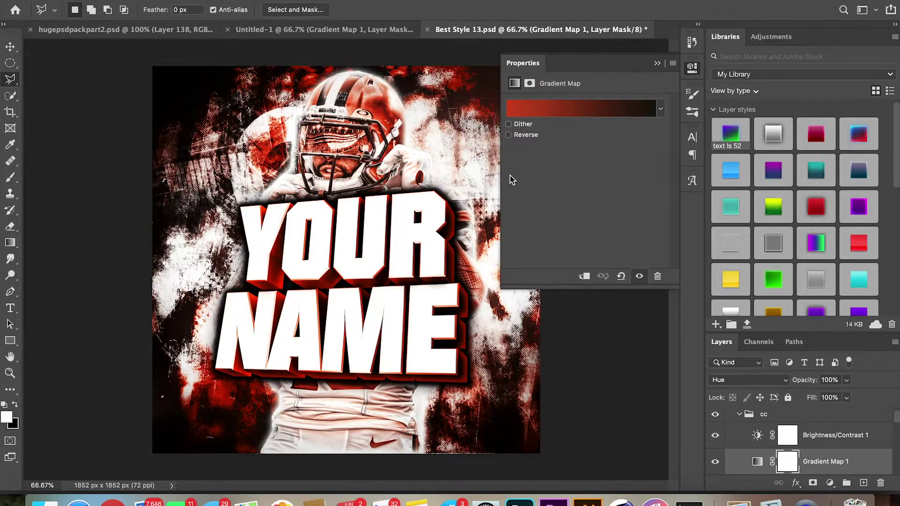
left_click(692, 68)
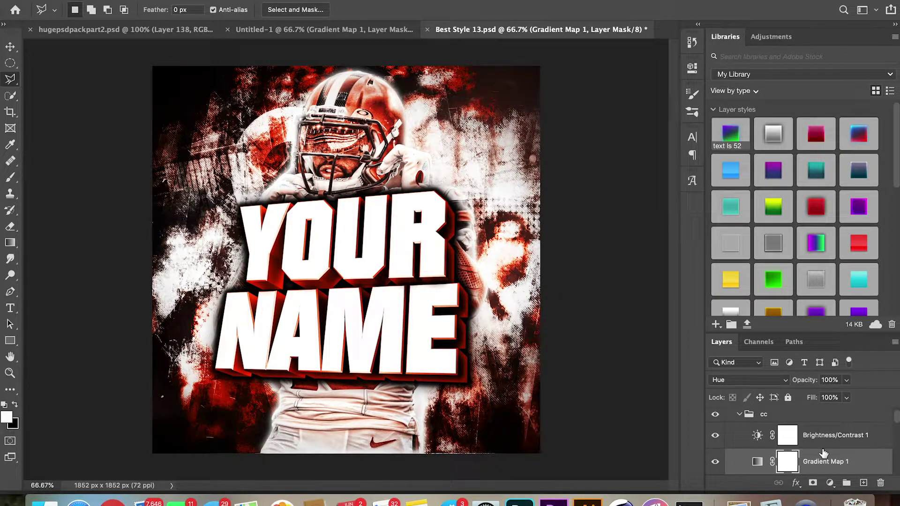
left_click(323, 29)
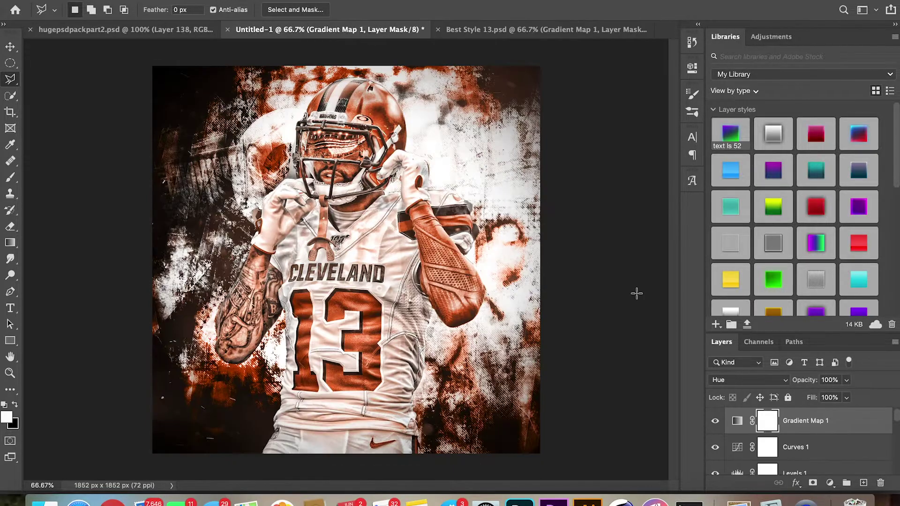
left_click(830, 483)
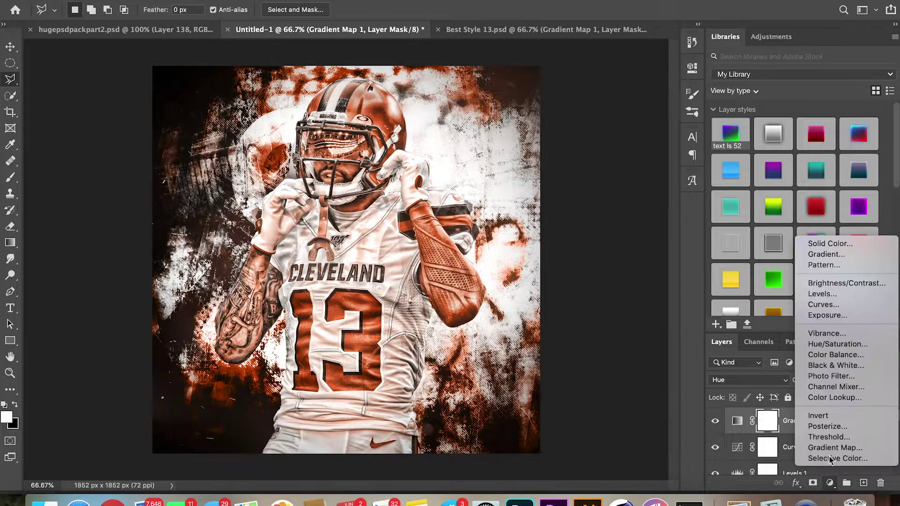
left_click(835, 283)
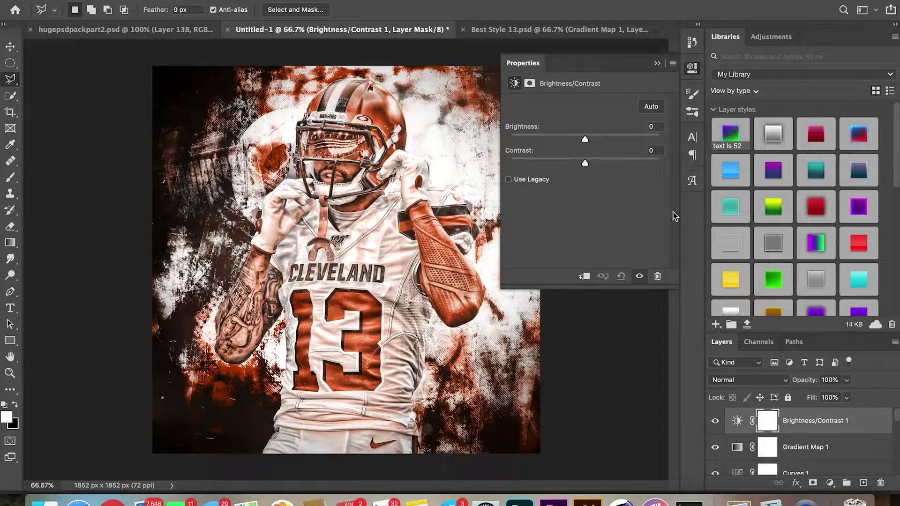
left_click(591, 138)
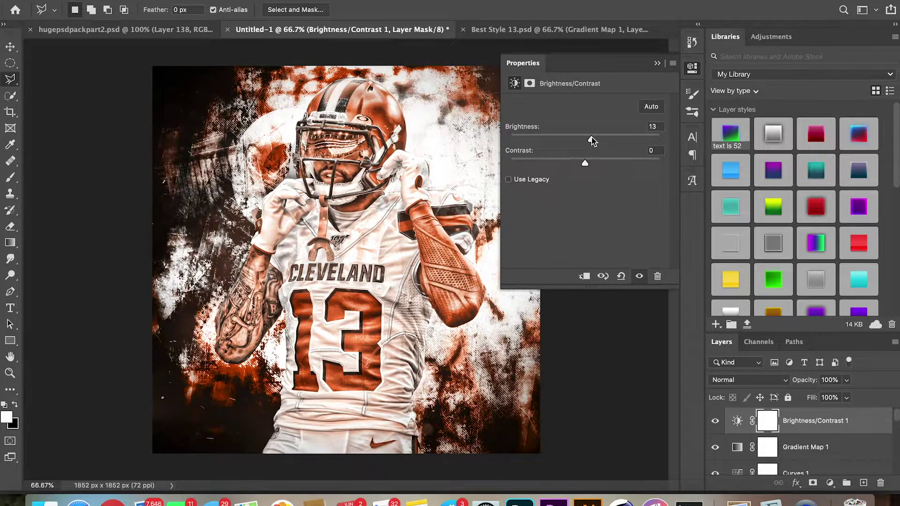
Step: Set the Brightness/Contrast adjustment's contrast to 46 and compare the image with the adjustment hidden and shown
left_click_drag(594, 162, 603, 163)
left_click(617, 163)
left_click(619, 163)
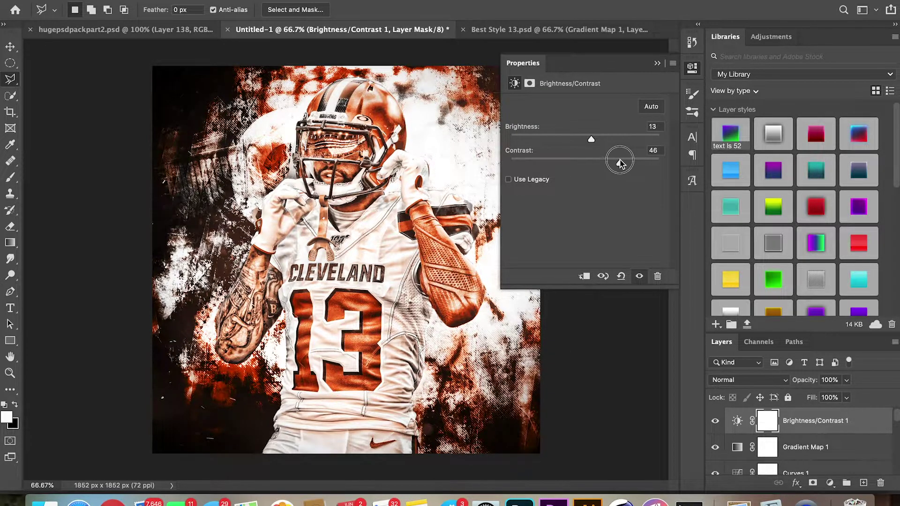
left_click(697, 68)
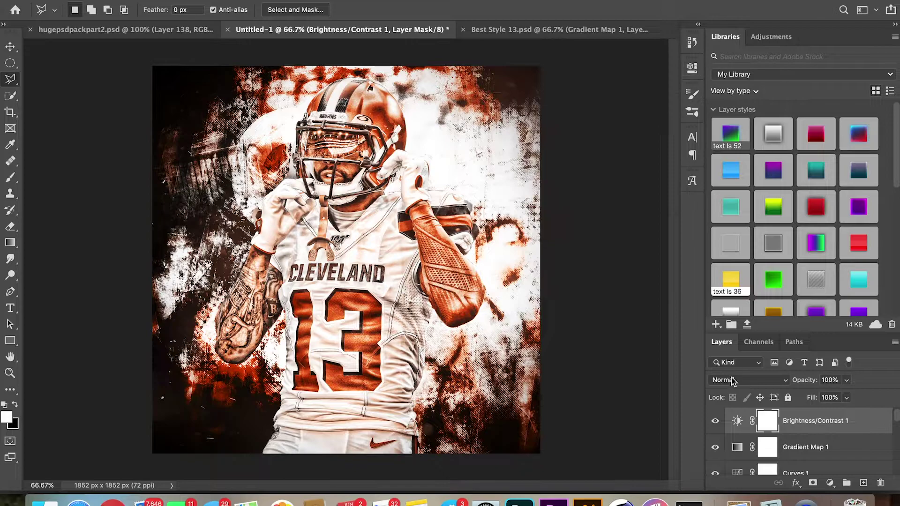
left_click(716, 424)
left_click(716, 425)
Step: Group the Levels, Curves, Gradient Map and Brightness/Contrast adjustment layers above Layer 3
scroll(799, 452, "down", 3)
left_click(796, 445)
scroll(795, 443, "up", 1)
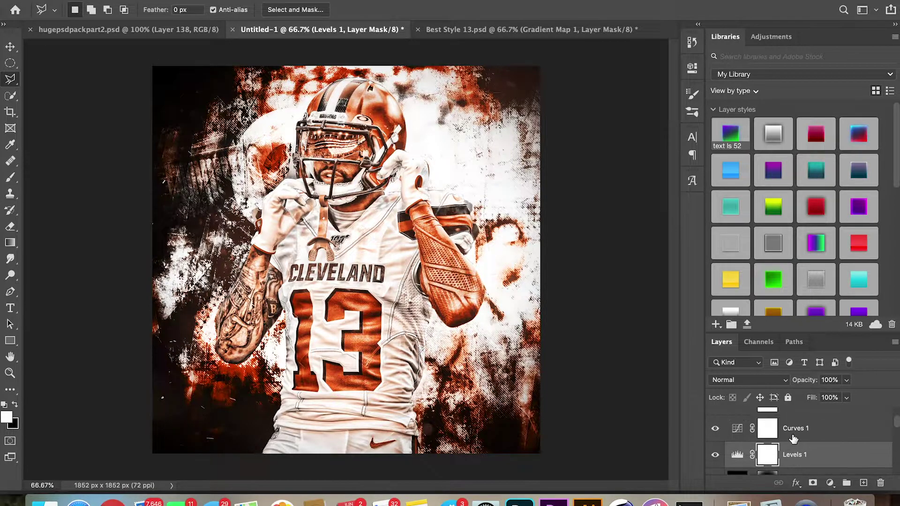
left_click(794, 438)
scroll(793, 434, "up", 1)
left_click(792, 430)
scroll(793, 427, "up", 1)
left_click(794, 423)
left_click(847, 483)
Step: Rename the adjustment group as CC and compare the image with the group hidden and shown
double_click(759, 415)
type("CC")
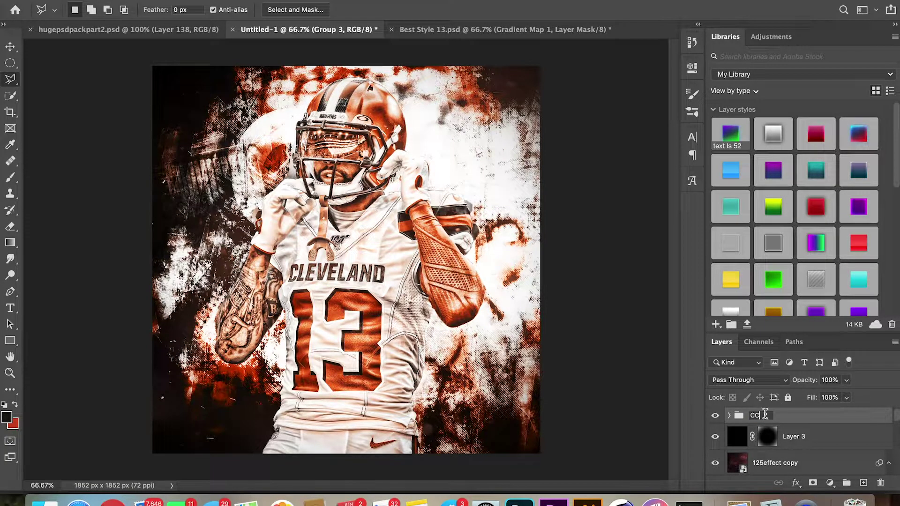
left_click(800, 420)
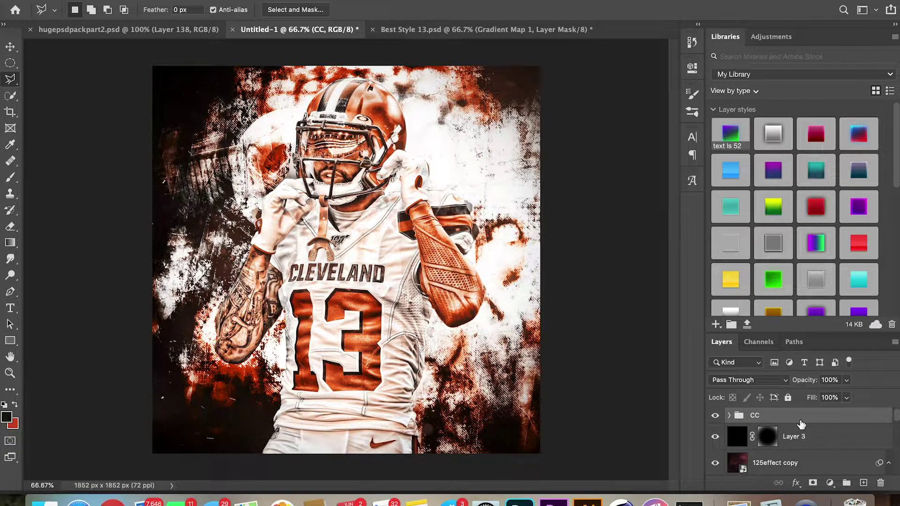
left_click(715, 416)
left_click(716, 416)
left_click(716, 417)
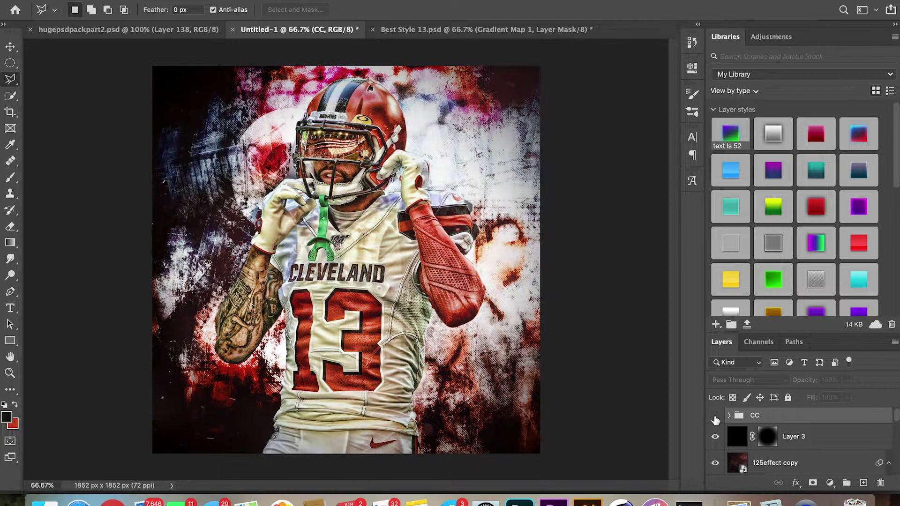
left_click(715, 417)
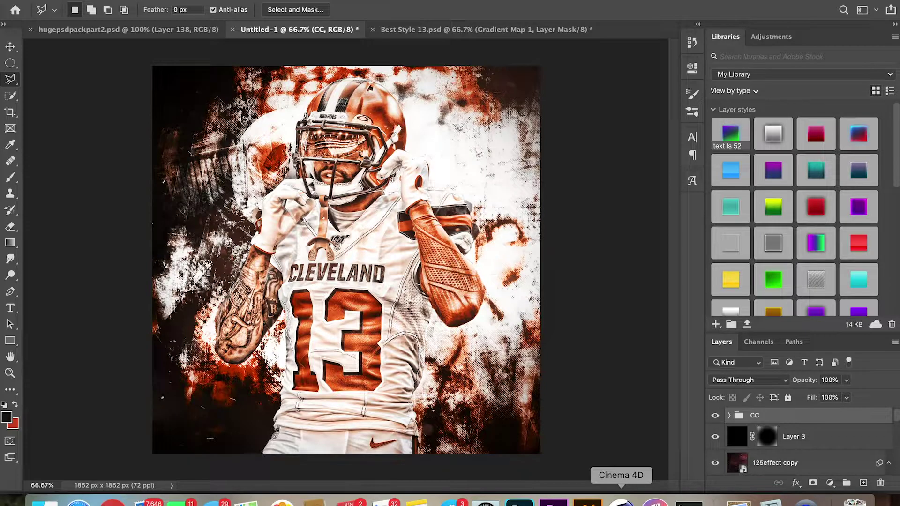
Step: Switch to Cinema 4D, leave the rendered picture view and bring up the scene containing the 3D text YOUR NAME
left_click(621, 500)
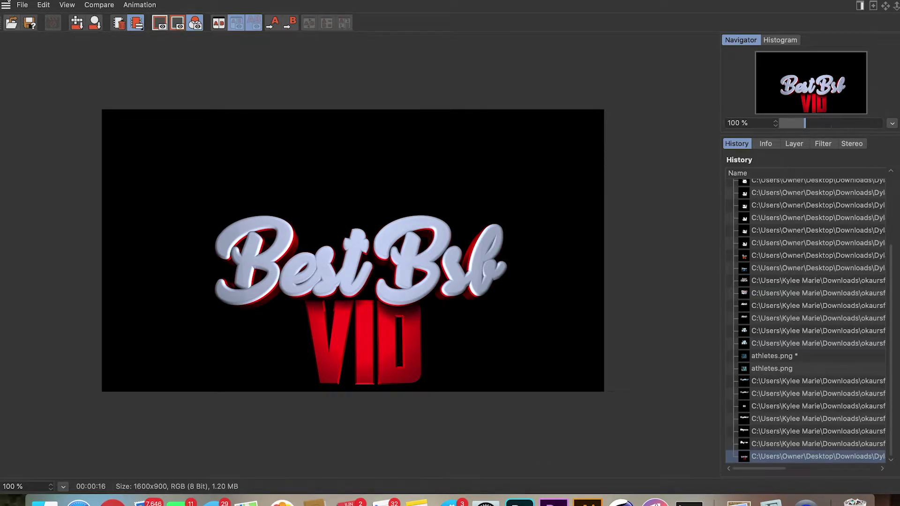
left_click(8, 2)
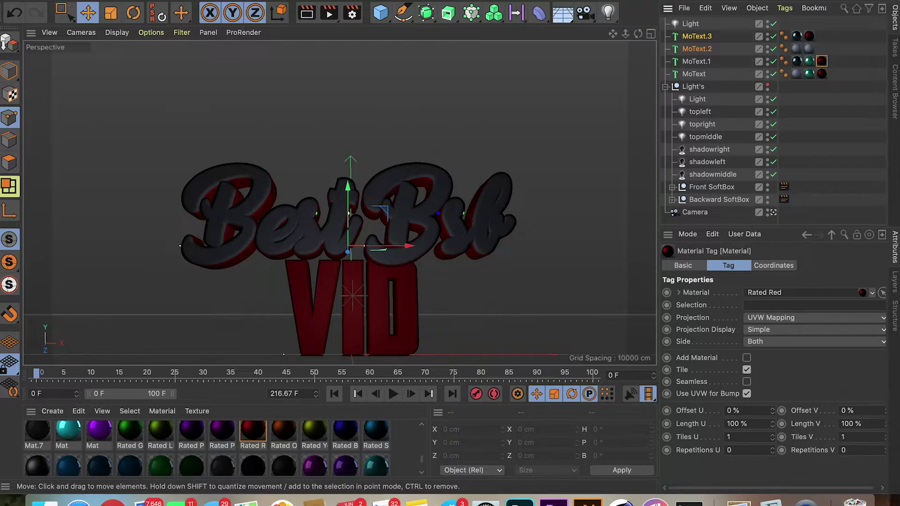
left_click(133, 12)
left_click(548, 174)
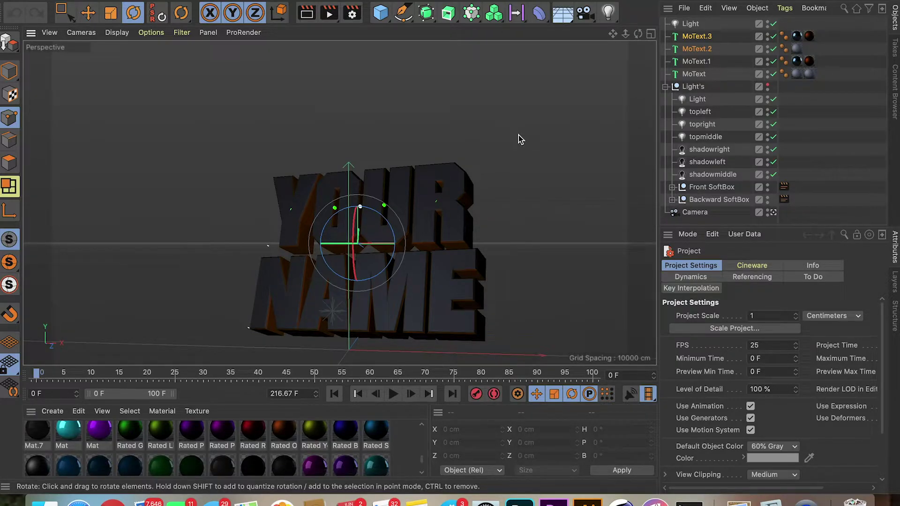
Step: Check the text settings of the MoText.2 and MoText.3 pair, and of the MoText.1 and MoText pair
left_click(694, 49)
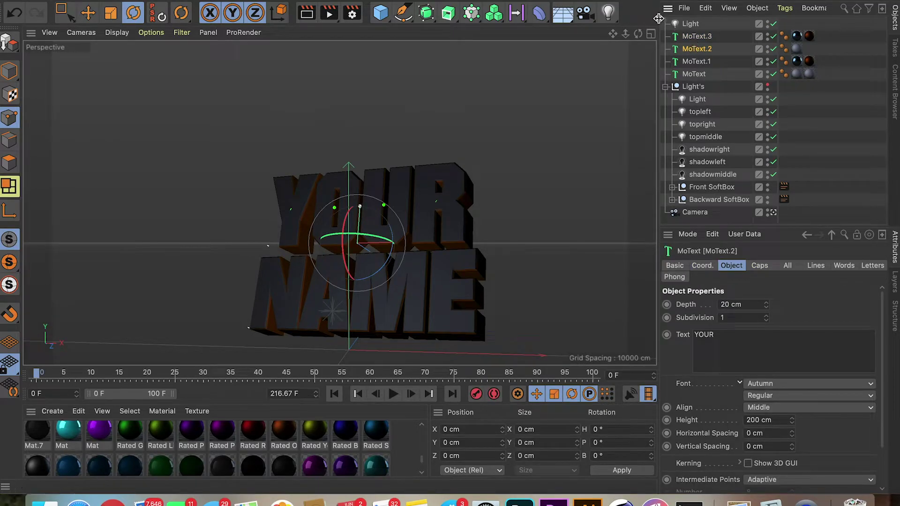
left_click(702, 38, "shift")
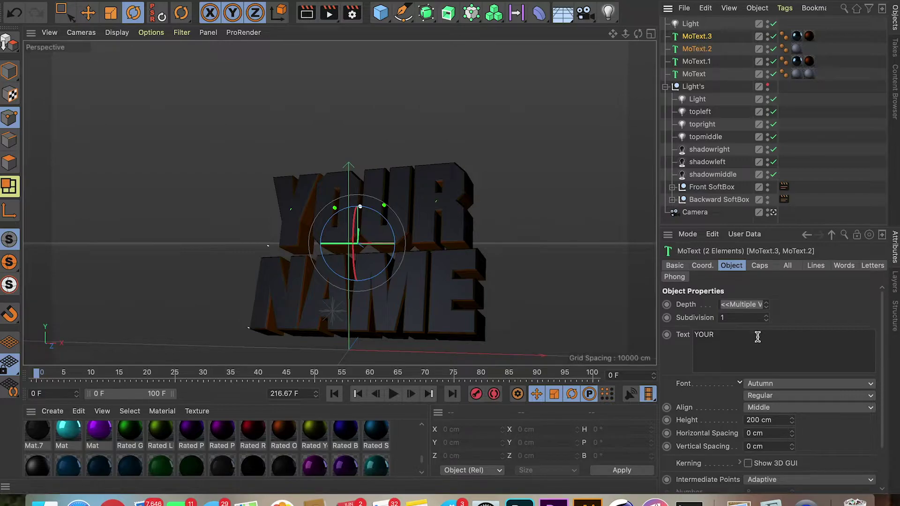
left_click_drag(729, 342, 694, 334)
left_click(681, 359)
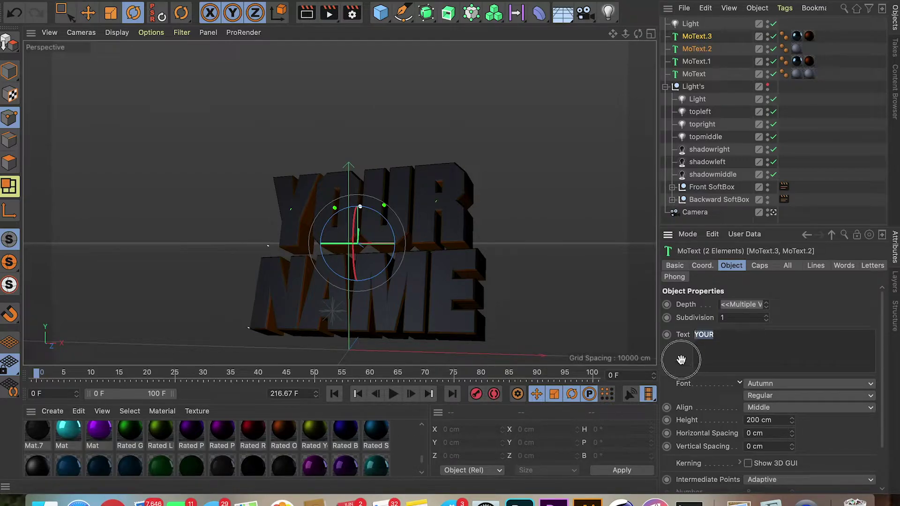
left_click(730, 346)
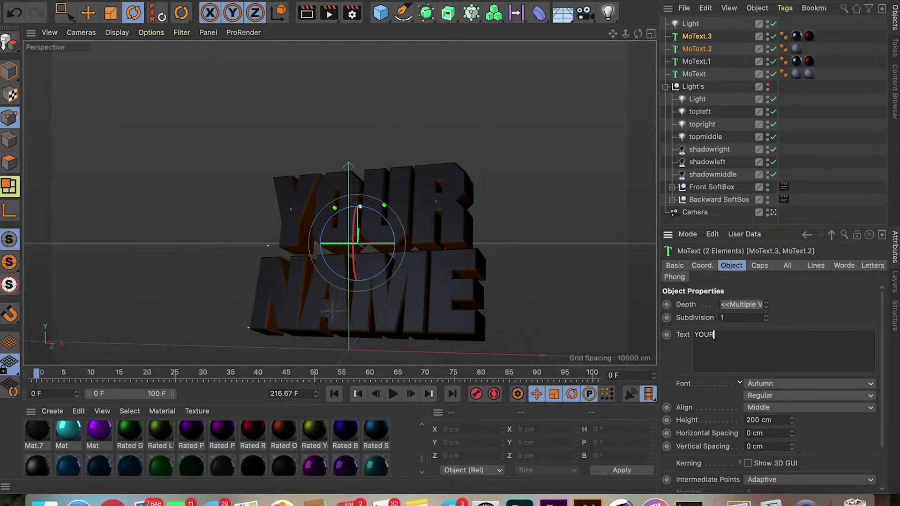
left_click(707, 62)
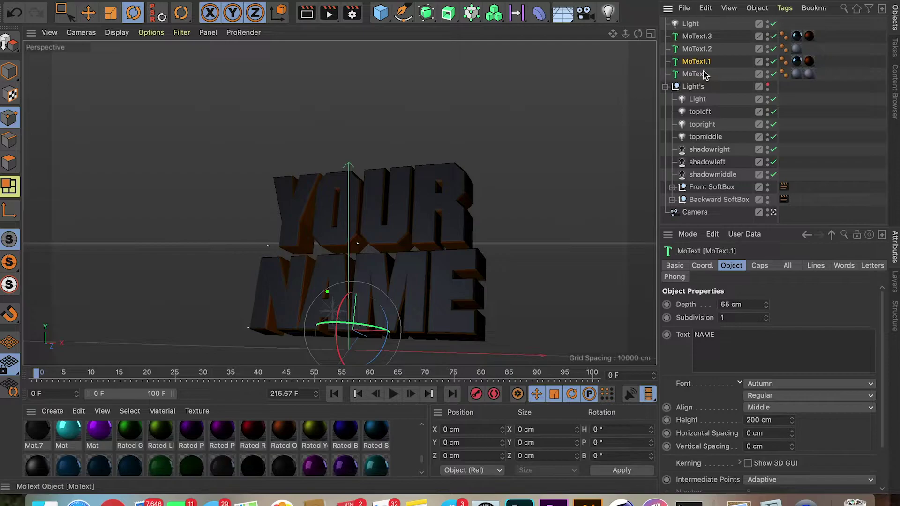
left_click(694, 75, "shift")
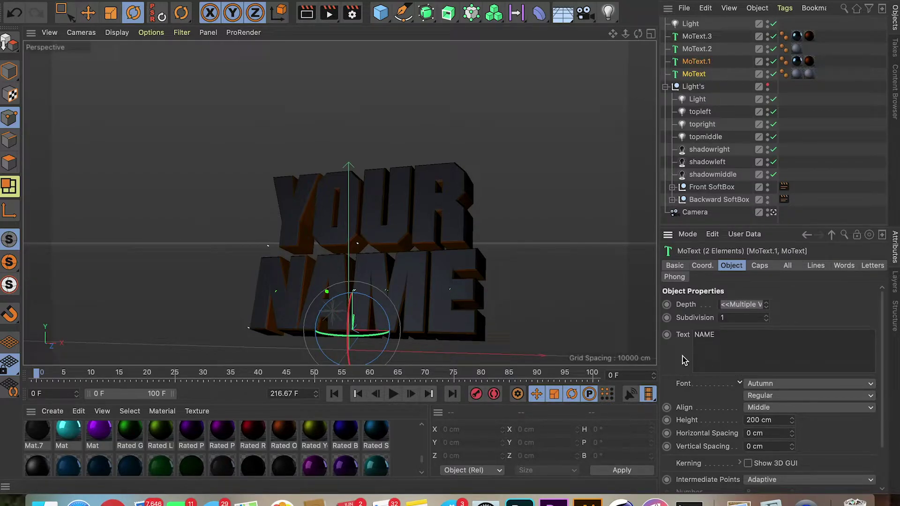
Step: Set the regular image's save location to the Texts folder as PNG and render the YOUR NAME scene
left_click(352, 13)
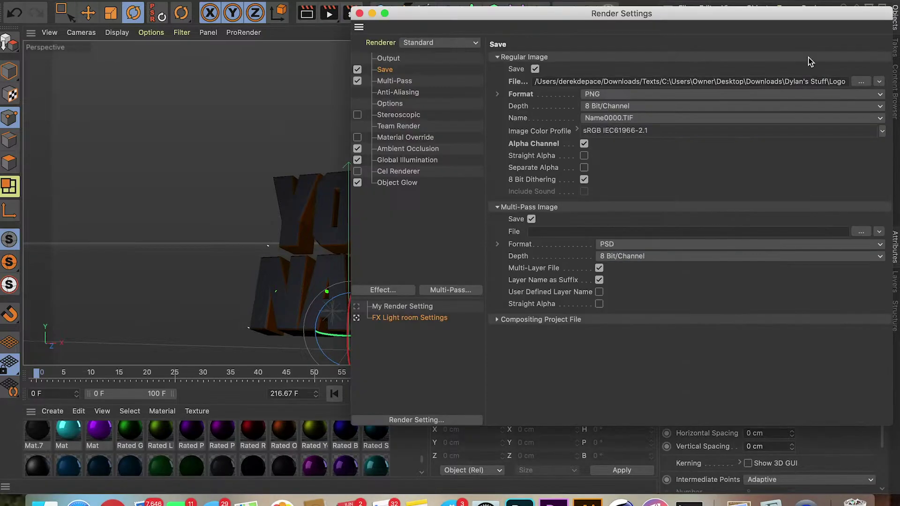
left_click(862, 82)
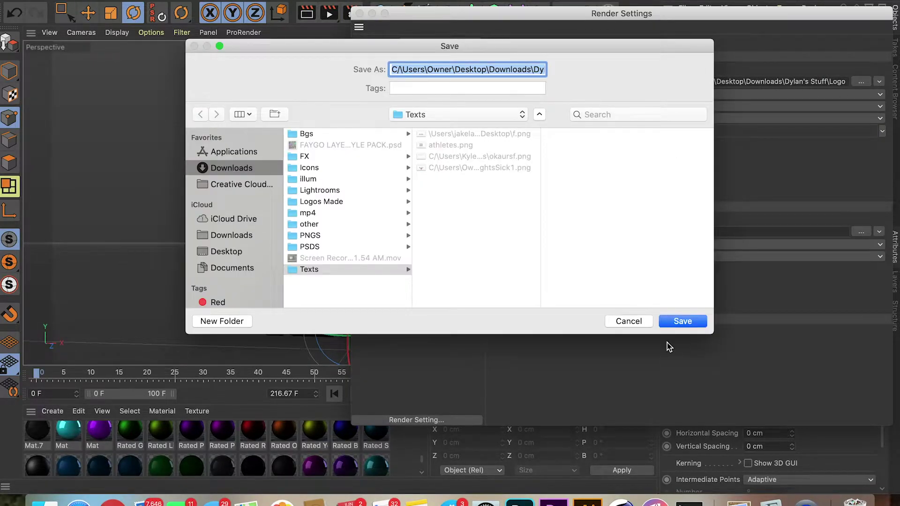
left_click(683, 322)
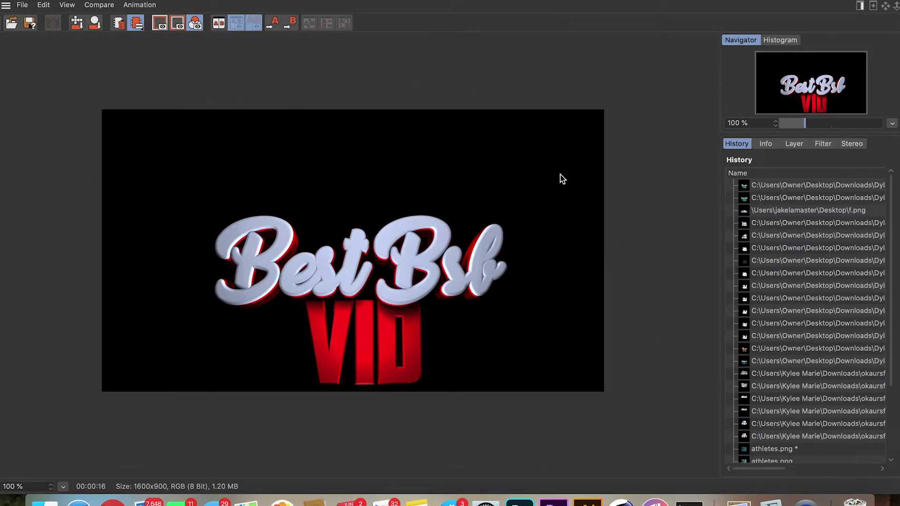
key("shift+r")
left_click(545, 167)
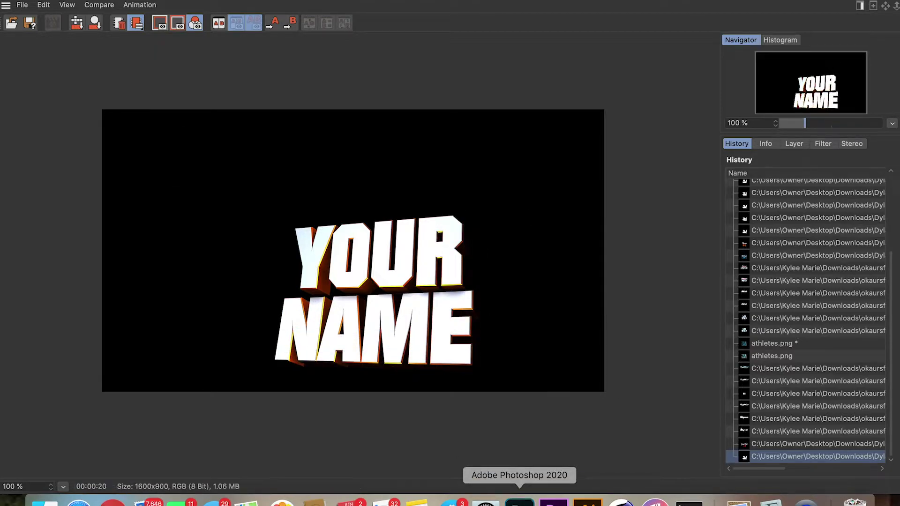
Step: Switch to Photoshop and open the rendered HighlightsSick1.png from the Texts folder
left_click(519, 502)
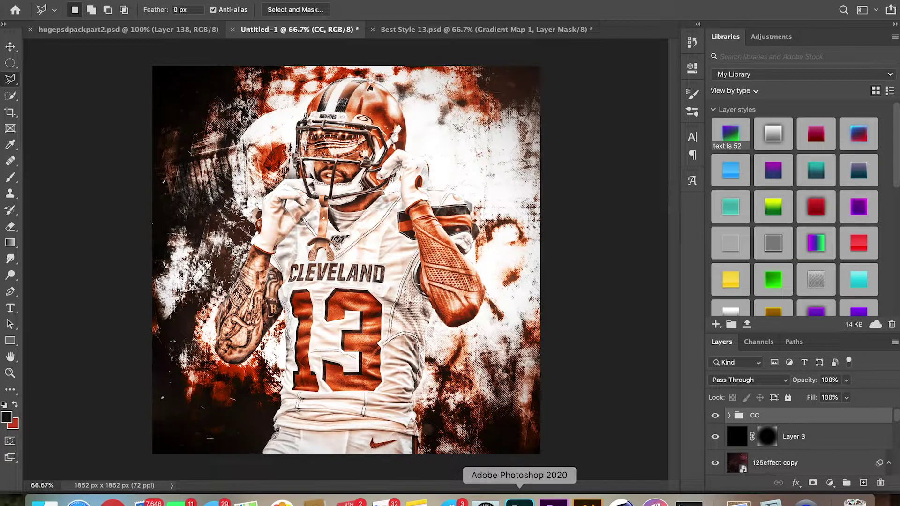
key("super+o")
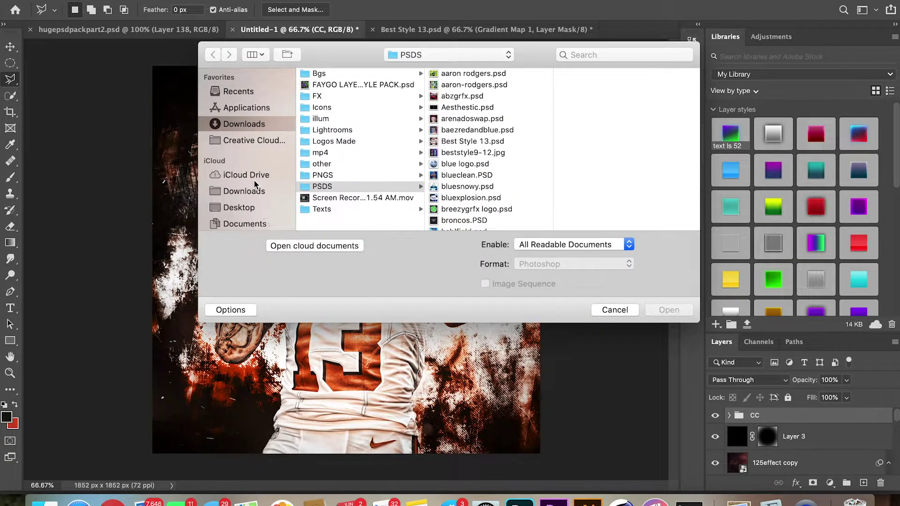
left_click(372, 196)
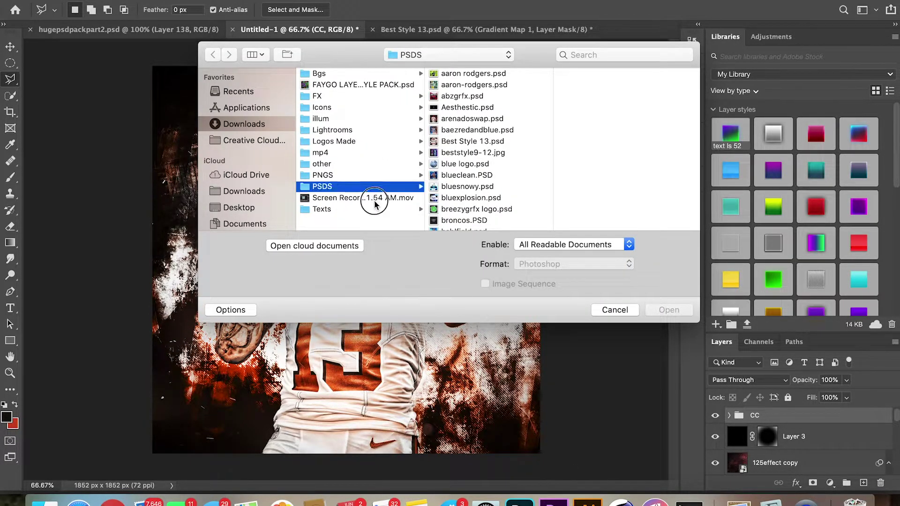
left_click(383, 212)
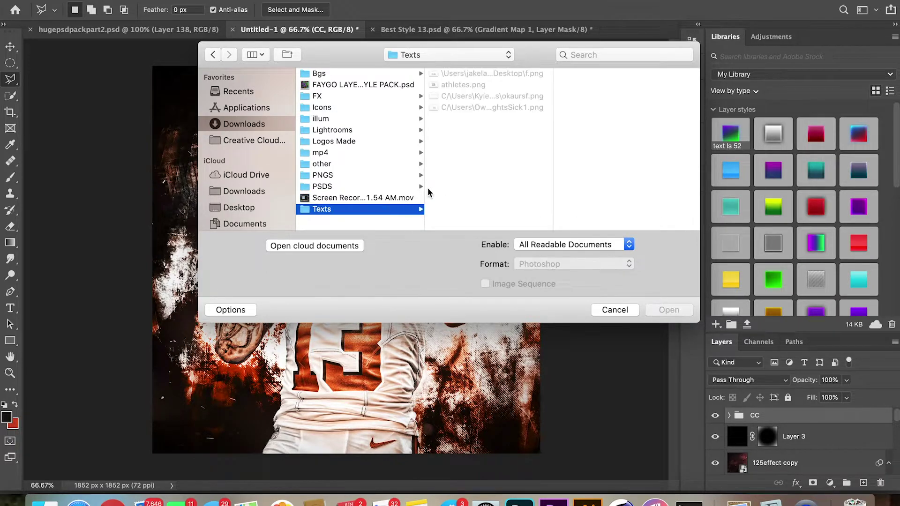
left_click(482, 107)
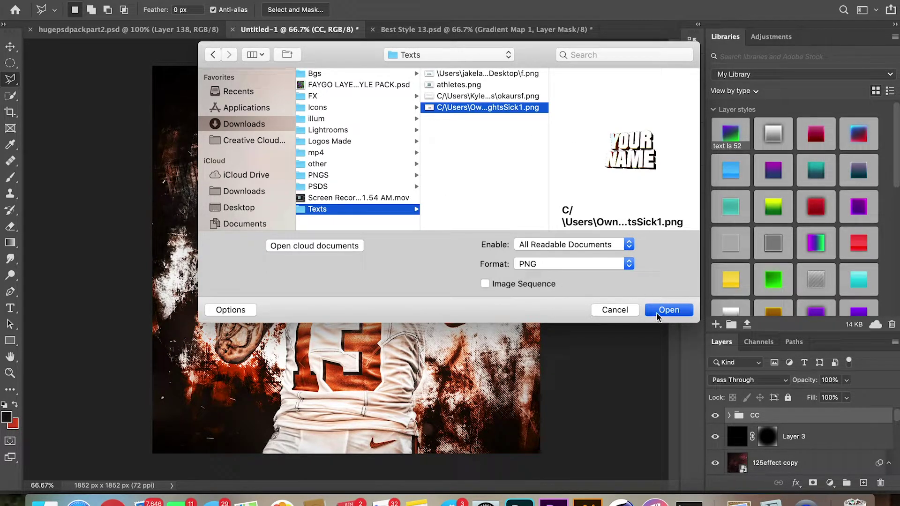
left_click(656, 311)
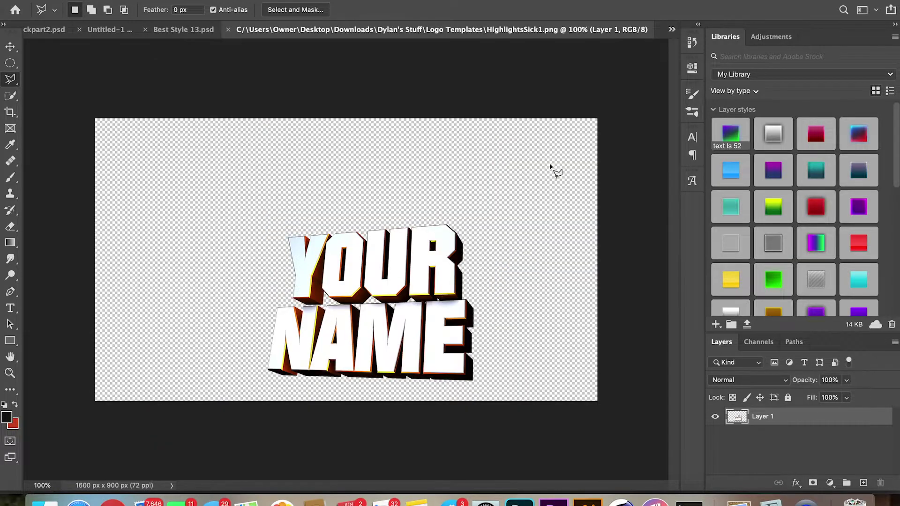
Step: Copy the entire YOUR NAME image and paste it into Untitled-1 directly above Layer 3
key("super+a")
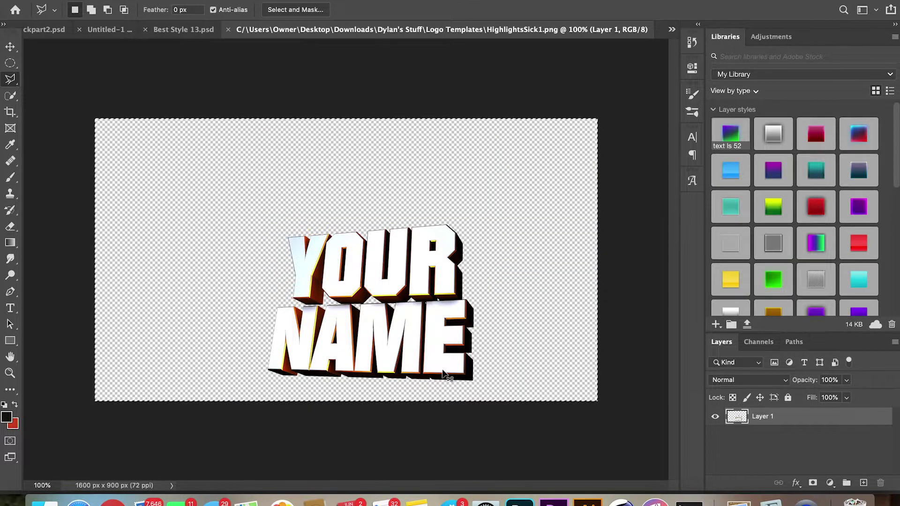
left_click(114, 32)
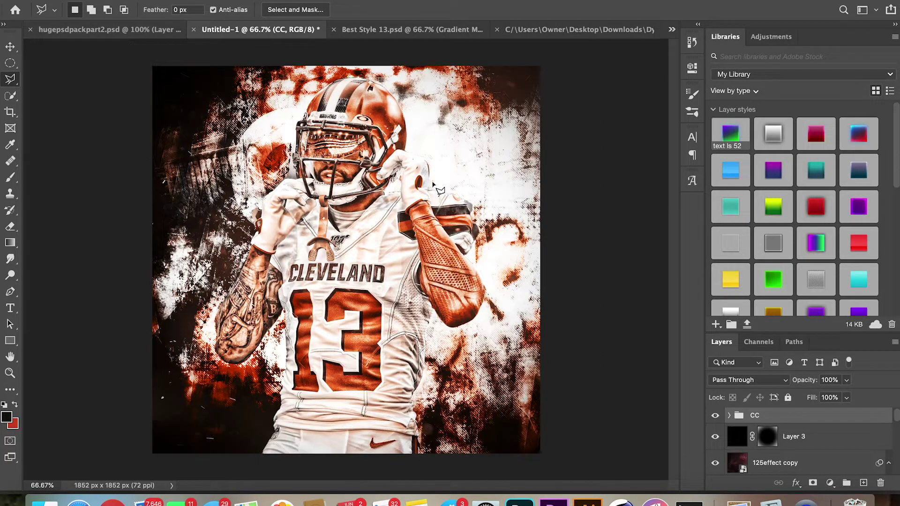
left_click(820, 438)
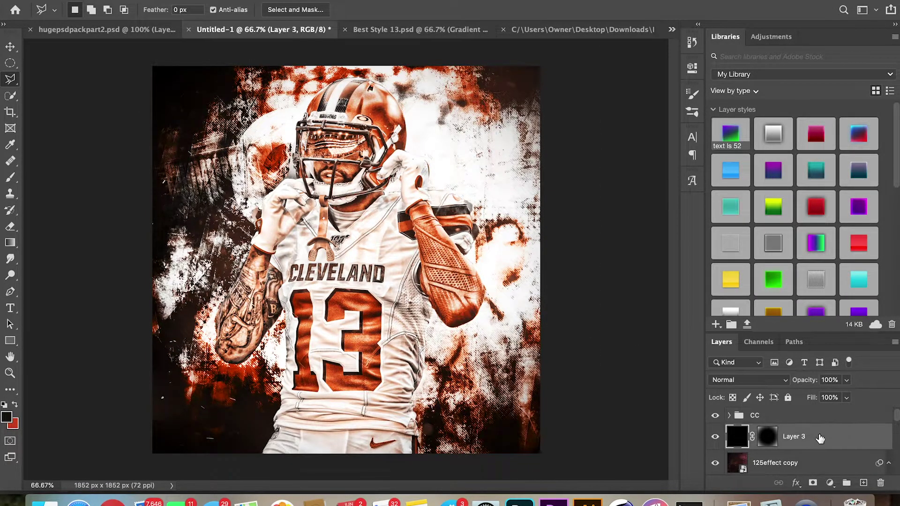
key("ctrl+v")
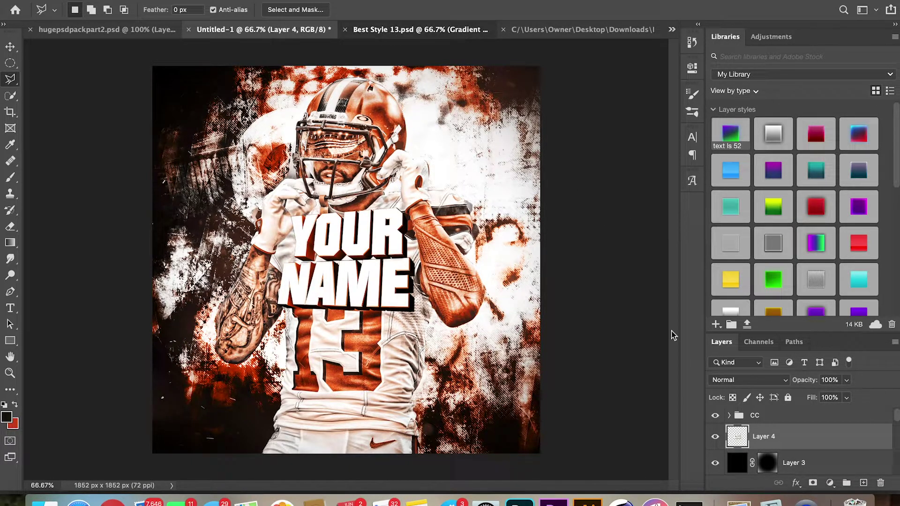
Step: In Best Style 13.psd, collapse the cc group and copy the layer style of the HighlightsSick1 text layer
key("ctrl+Tab")
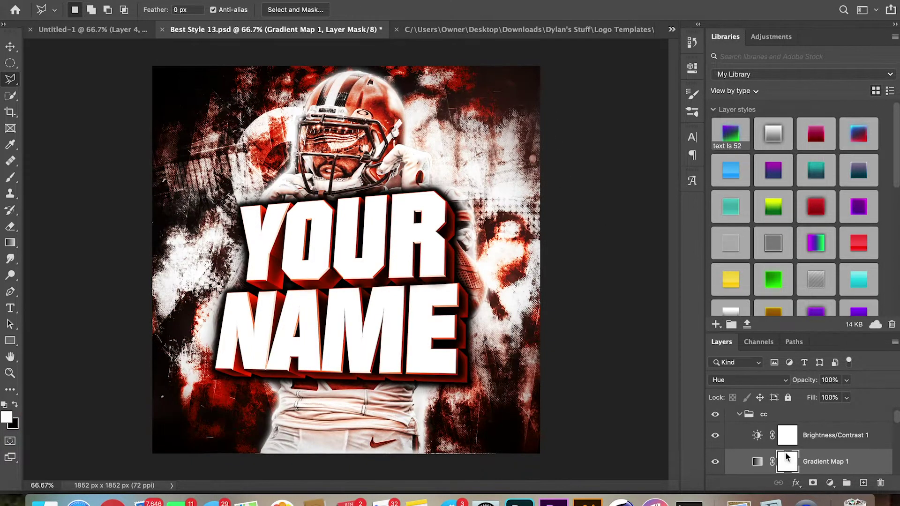
scroll(786, 456, "down", 3)
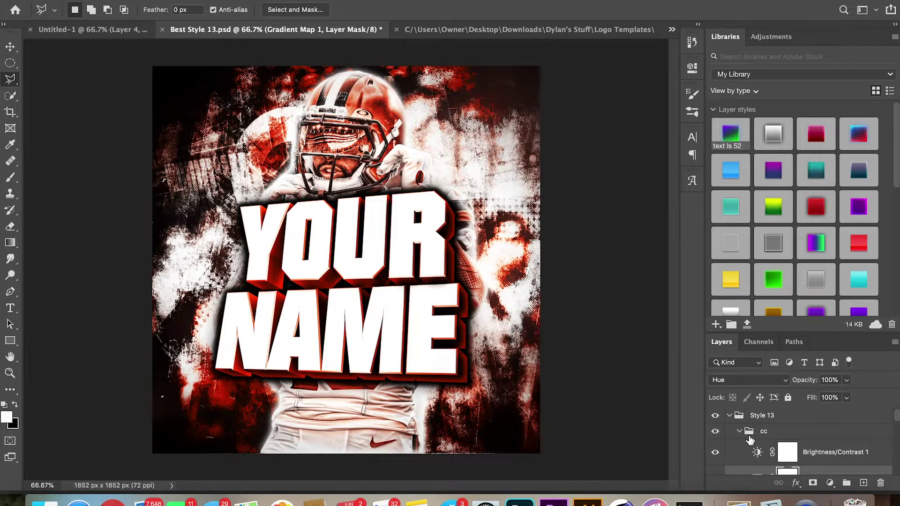
scroll(749, 441, "up", 3)
left_click(750, 431)
scroll(770, 451, "down", 1)
scroll(770, 452, "up", 1)
left_click(739, 430)
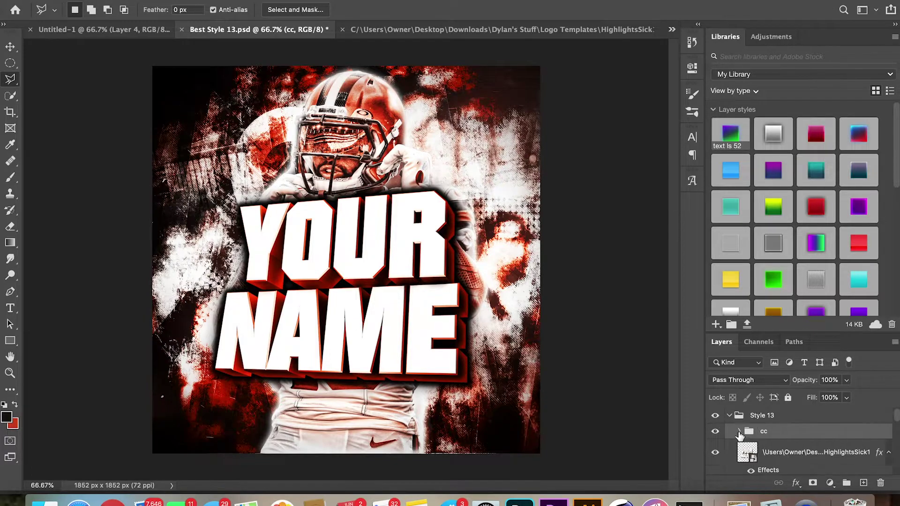
scroll(788, 457, "down", 1)
left_click(841, 441)
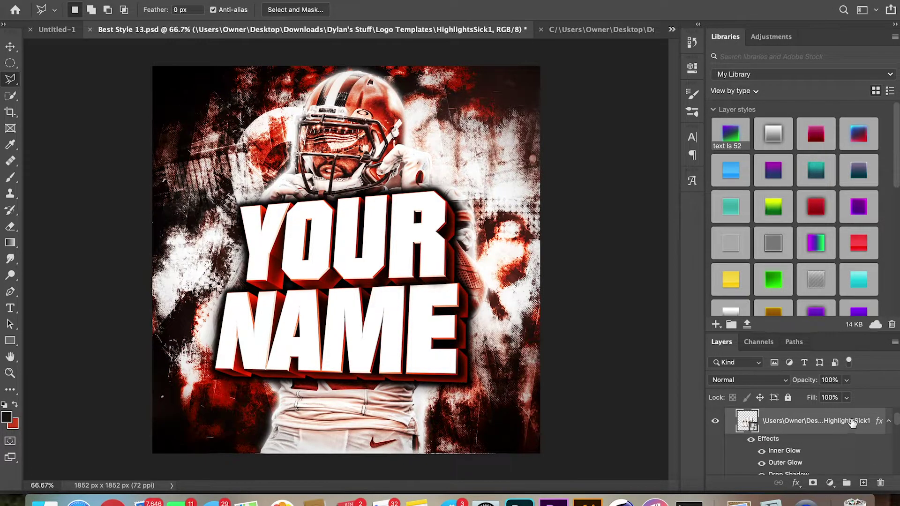
right_click(852, 421)
scroll(750, 445, "down", 10)
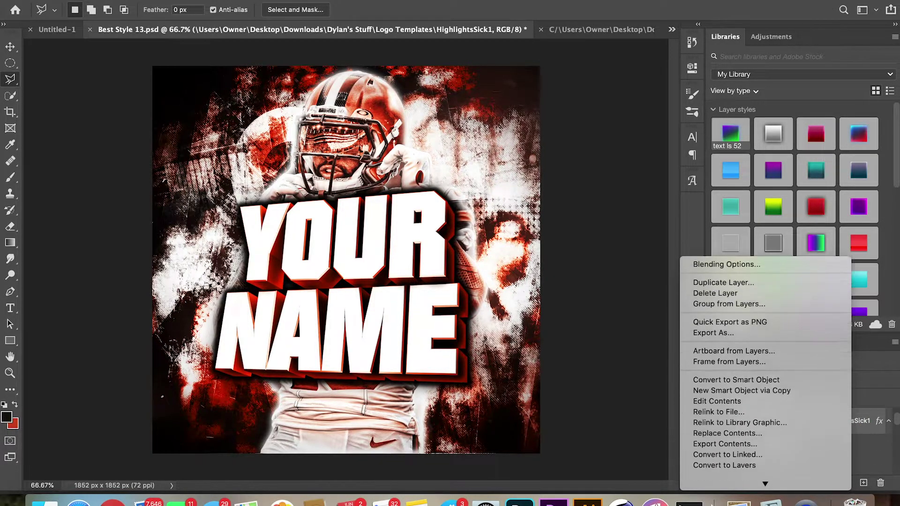
left_click(733, 434)
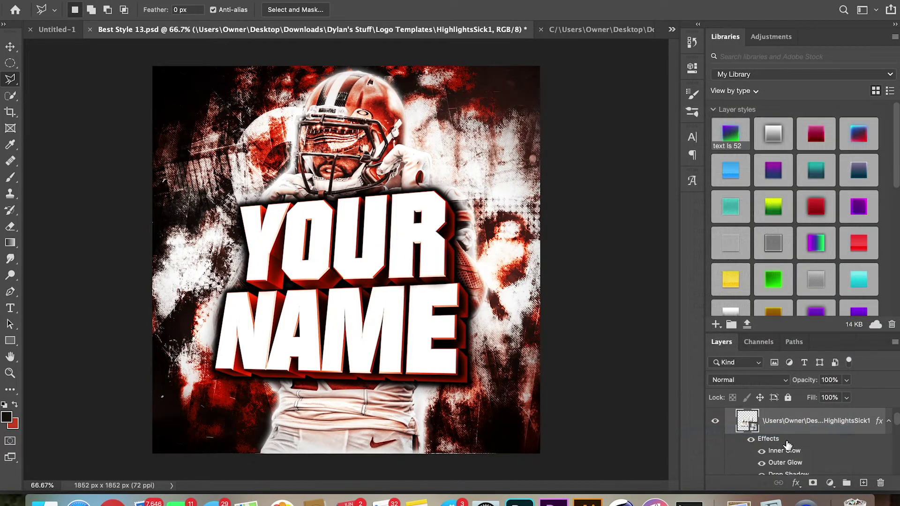
Step: Paste the copied layer style onto the YOUR NAME text layer, Layer 4, in Untitled-1
left_click(74, 31)
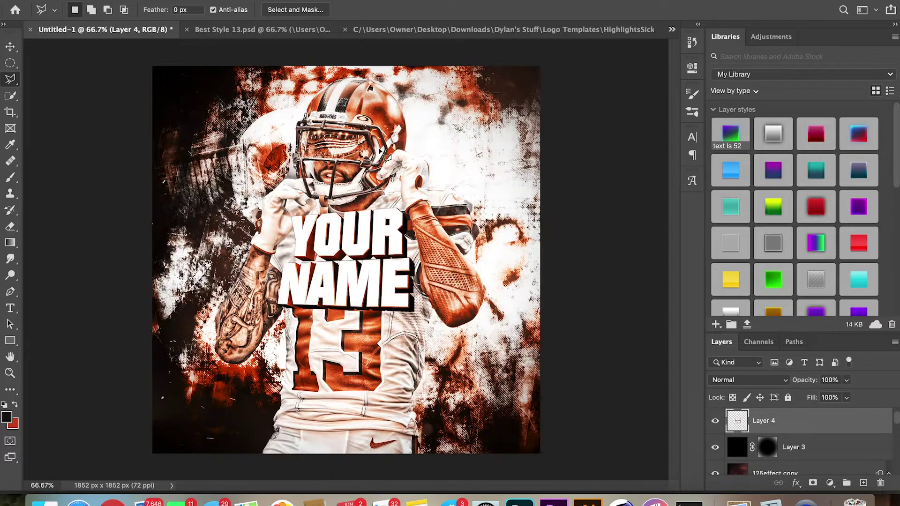
right_click(832, 424)
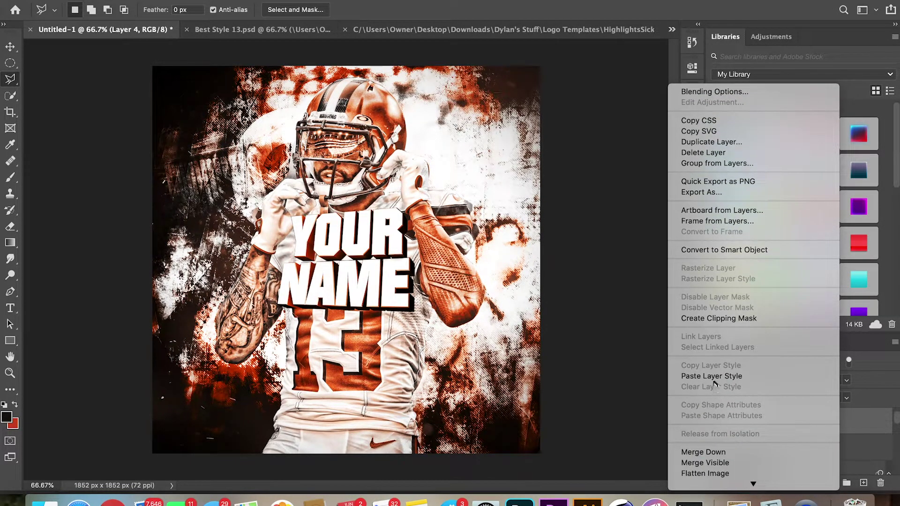
left_click(714, 378)
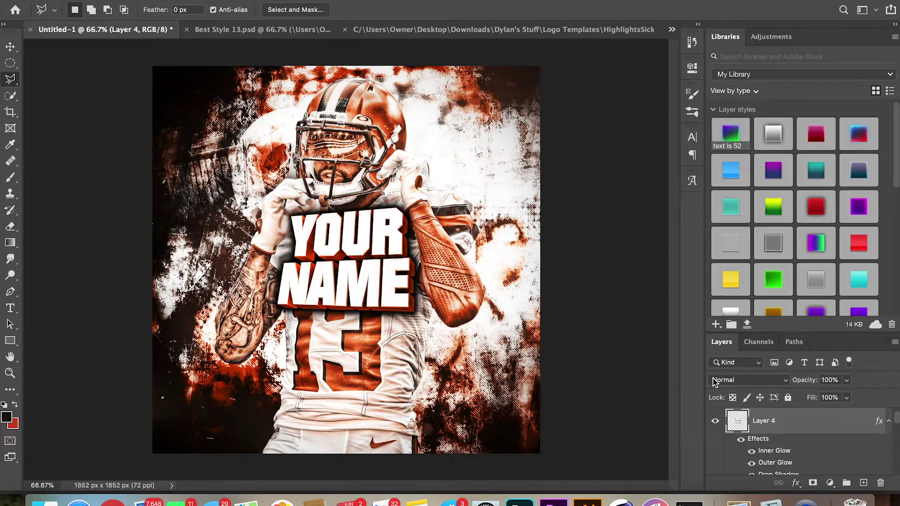
Step: Review Layer 4's Inner Glow settings and glow color, Outer Glow and Drop Shadow settings, leaving the layer style unchanged
double_click(862, 424)
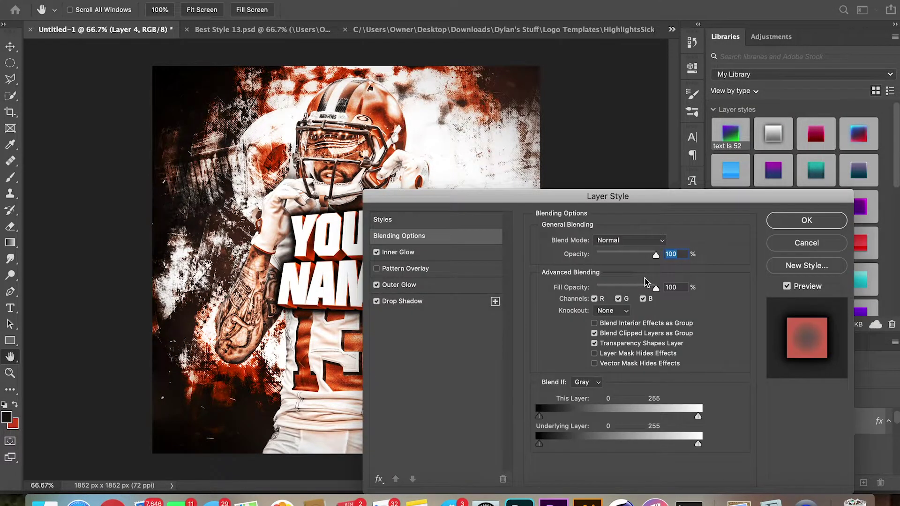
left_click(403, 253)
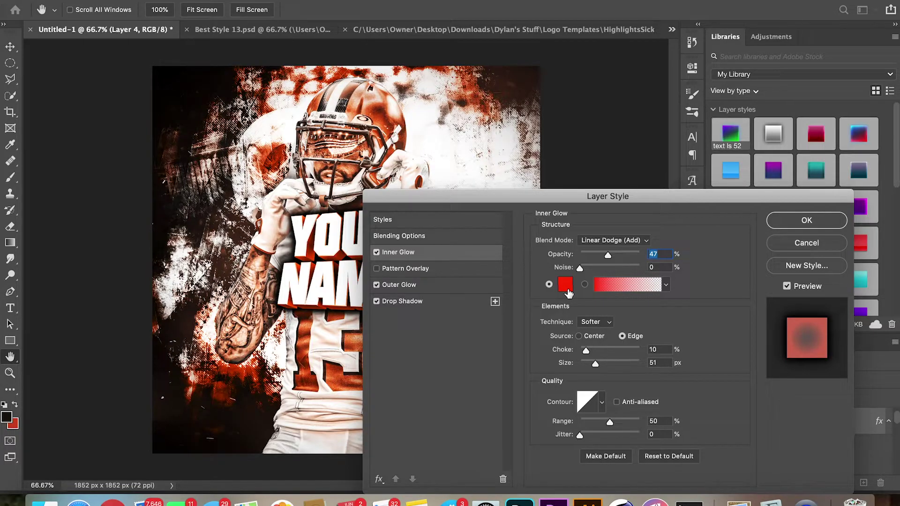
left_click(565, 286)
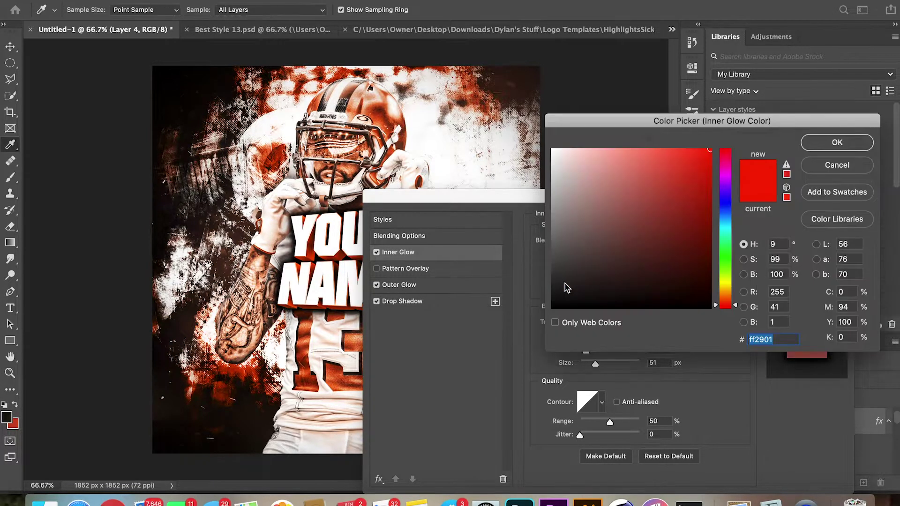
left_click(822, 167)
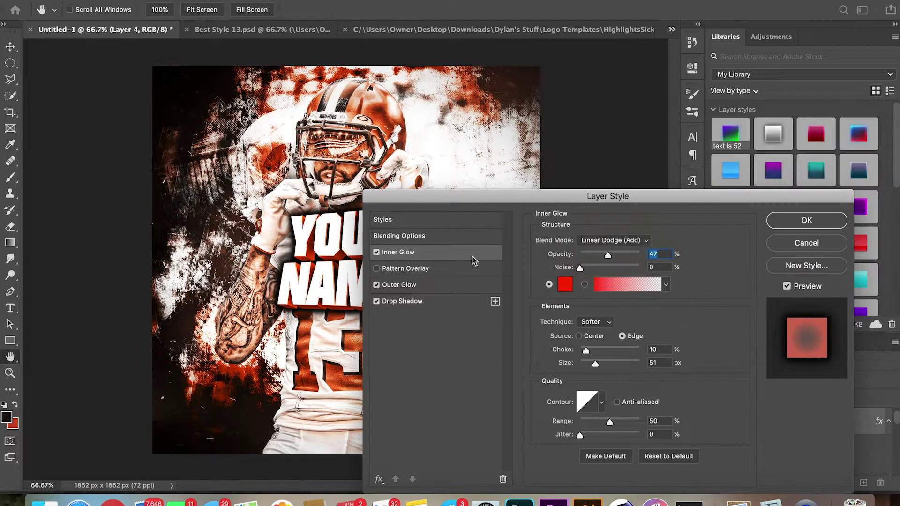
left_click(440, 284)
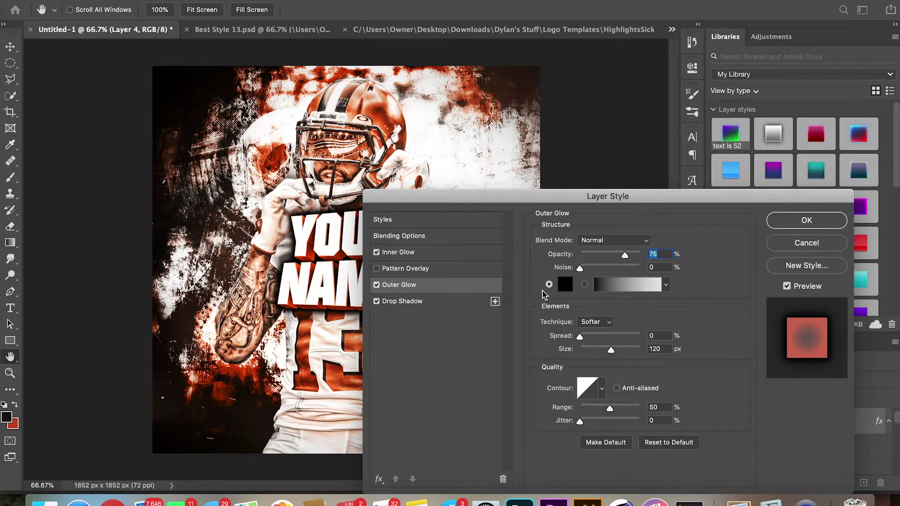
left_click(425, 300)
left_click(829, 242)
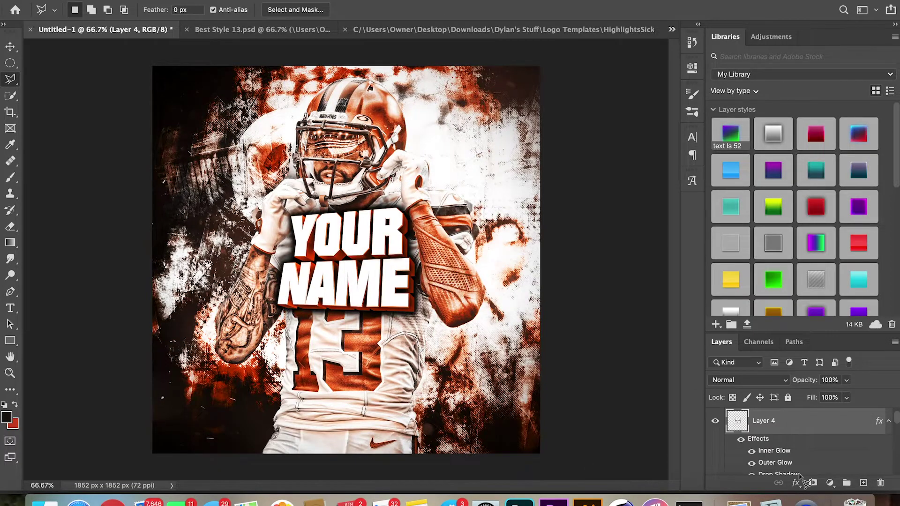
Step: Scale the YOUR NAME text on Layer 4 to about 159% and center it over the player's chest
key("super+t")
left_click_drag(415, 313, 496, 374)
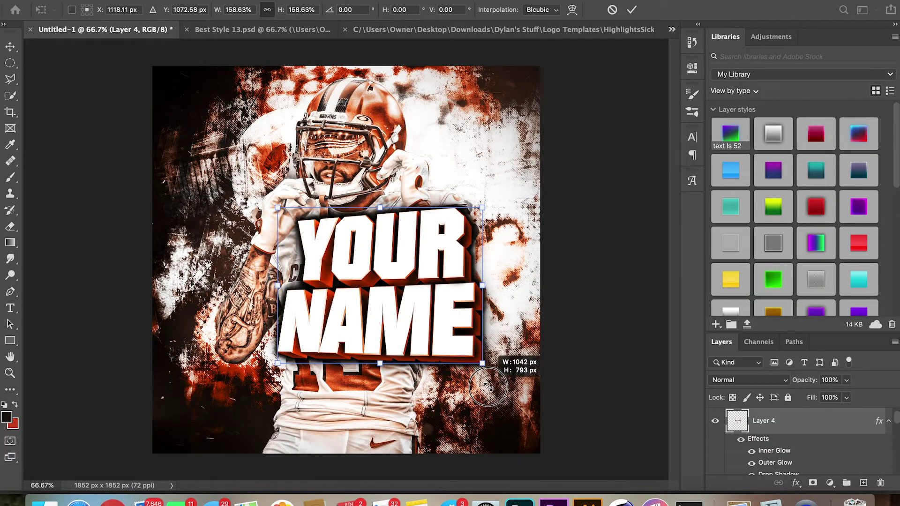
left_click_drag(409, 301, 376, 293)
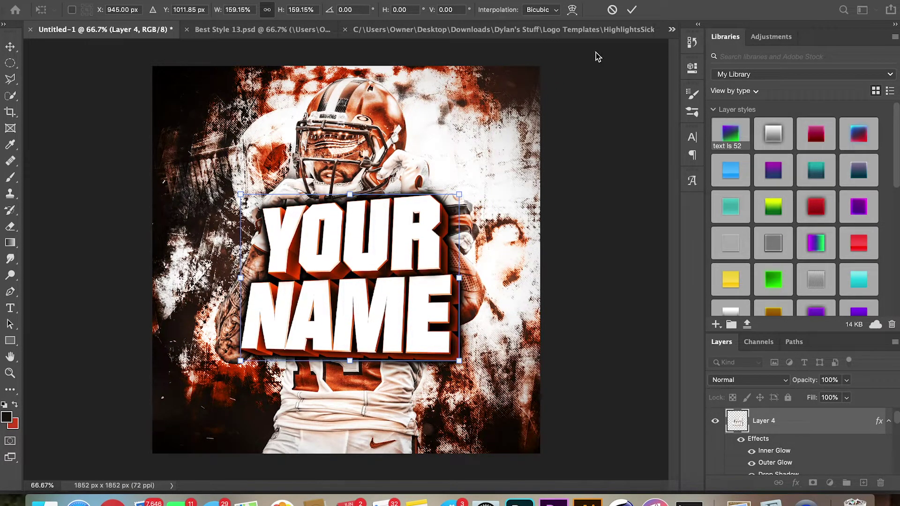
left_click(630, 10)
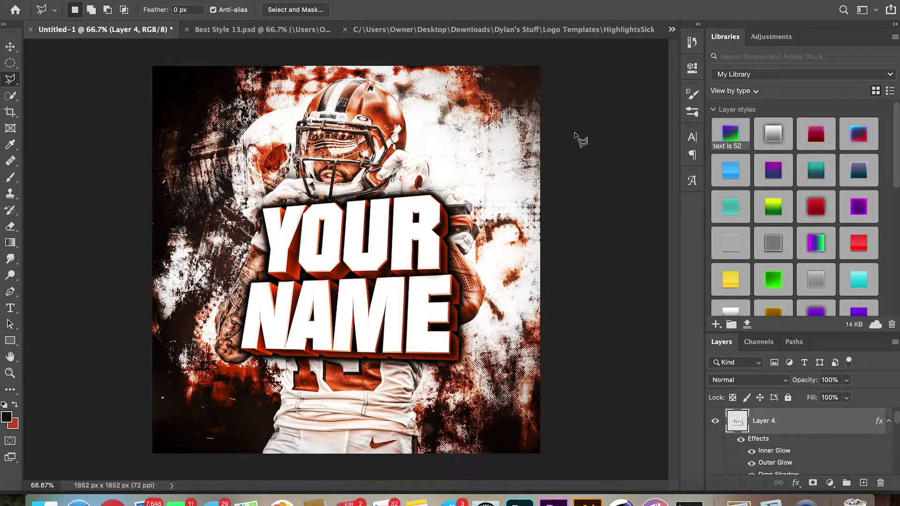